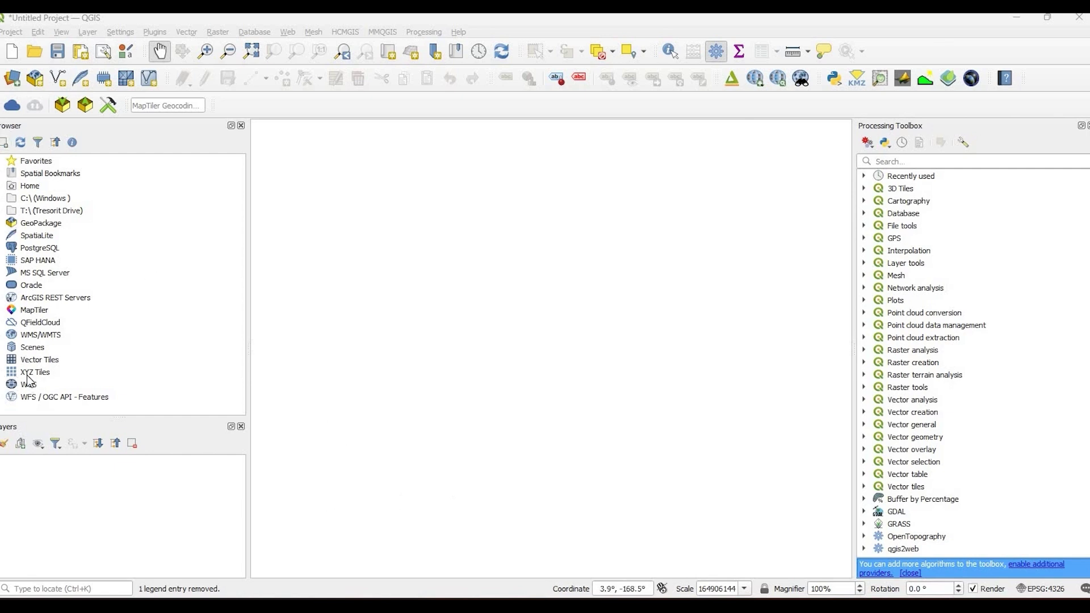
# Step: Add the Google Satellite basemap from the XYZ tile connections to the empty map
pyautogui.doubleClick(104, 368)
pyautogui.scroll(-3, 97, 378)
pyautogui.click(68, 398)
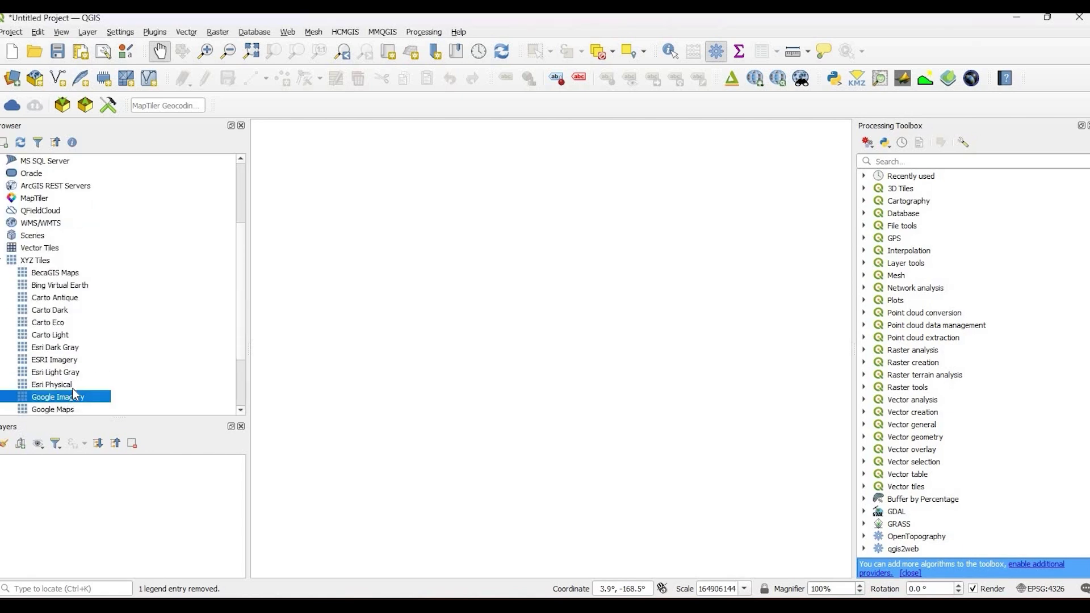
pyautogui.press('Down')
pyautogui.scroll(-1, 70, 387)
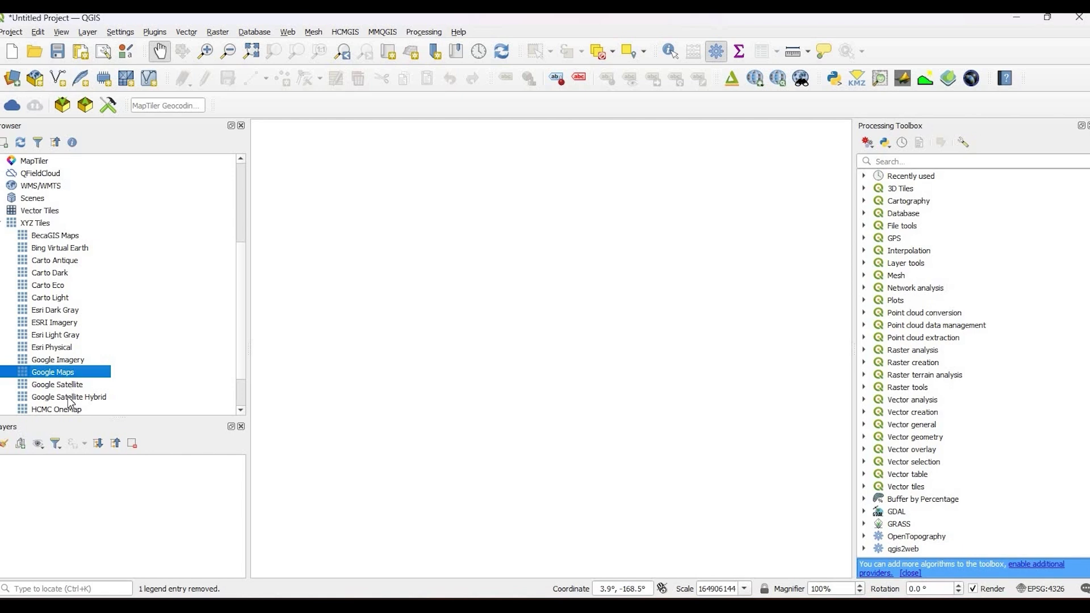
pyautogui.click(68, 388)
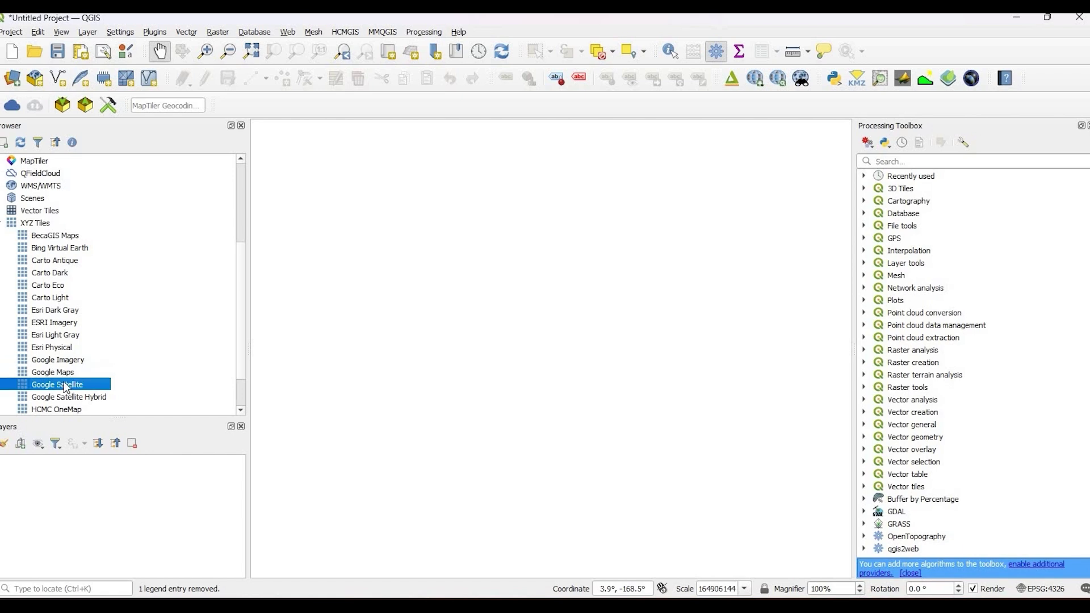
pyautogui.click(338, 34)
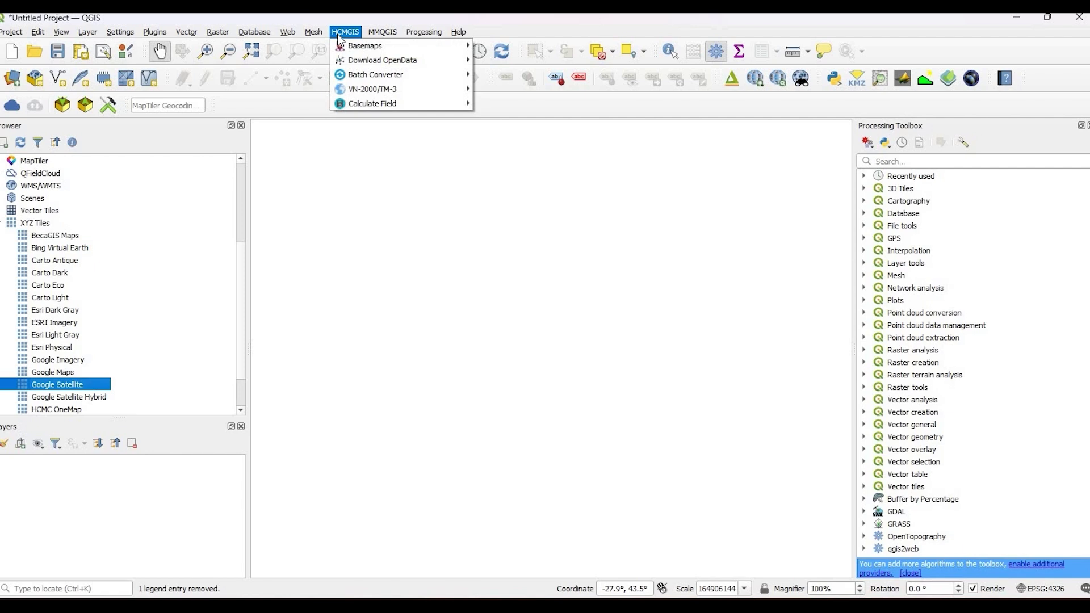
pyautogui.moveTo(364, 46)
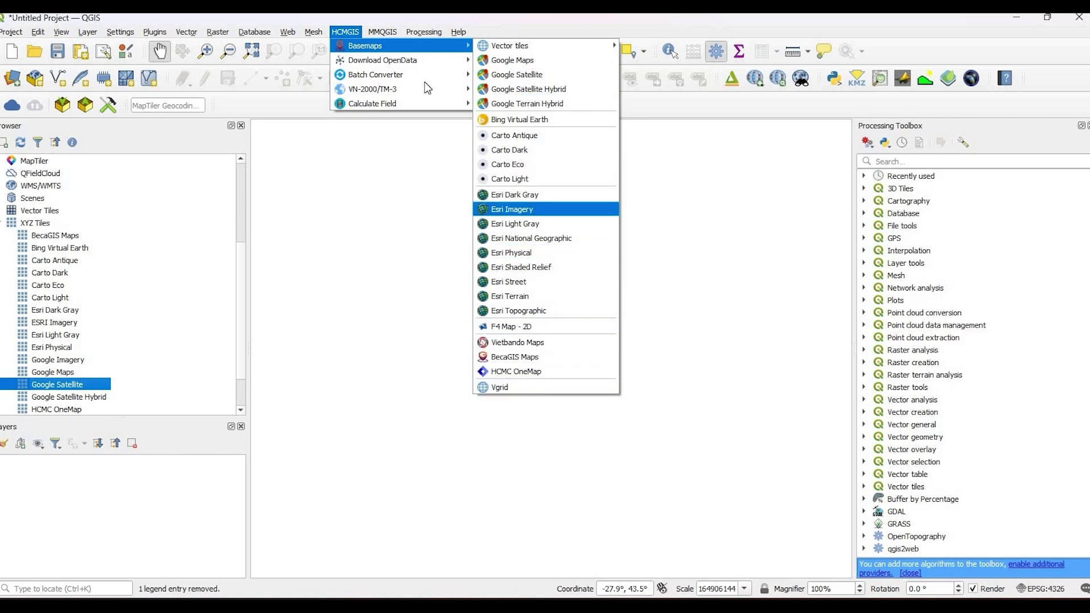
pyautogui.press('Up')
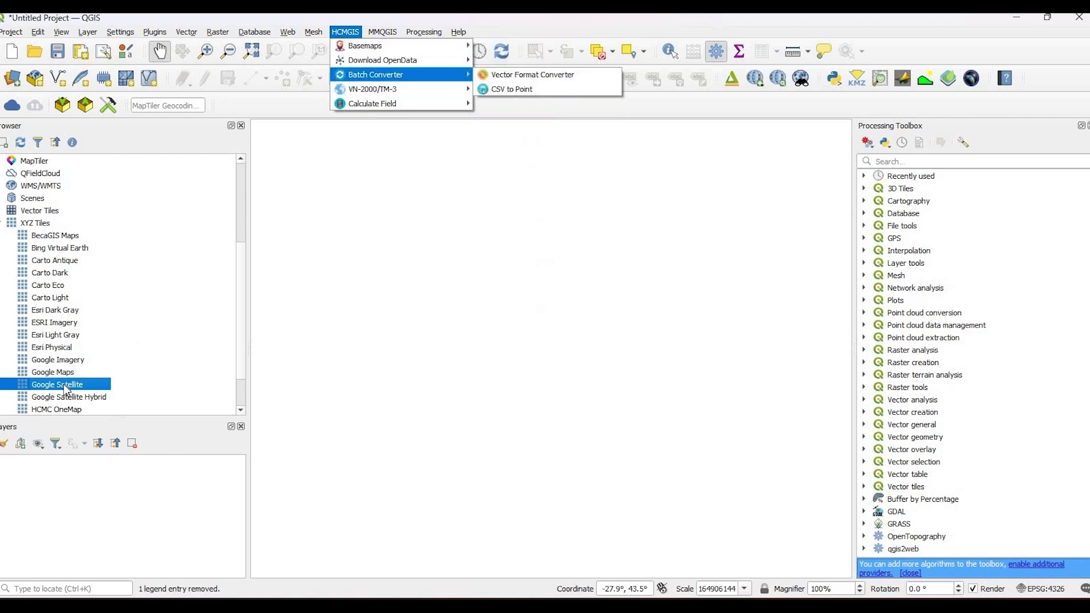
pyautogui.click(436, 330)
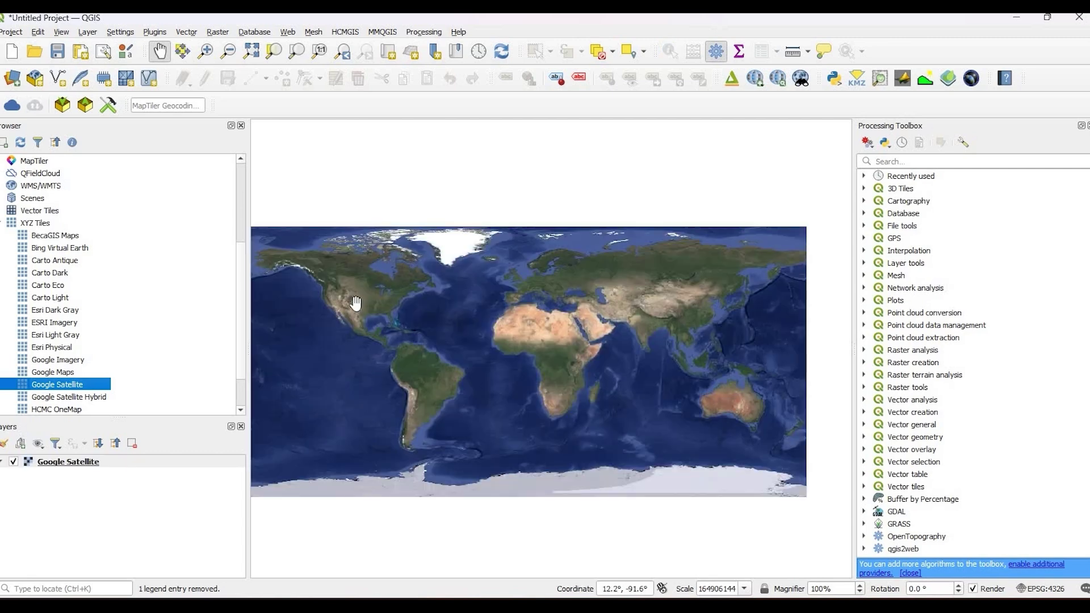
# Step: Frame the Colorado town's residential street grid near 40.195°, -105.12° on the satellite map at a scale of about 1:12,300
pyautogui.scroll(1, 360, 311)
pyautogui.scroll(8, 448, 396)
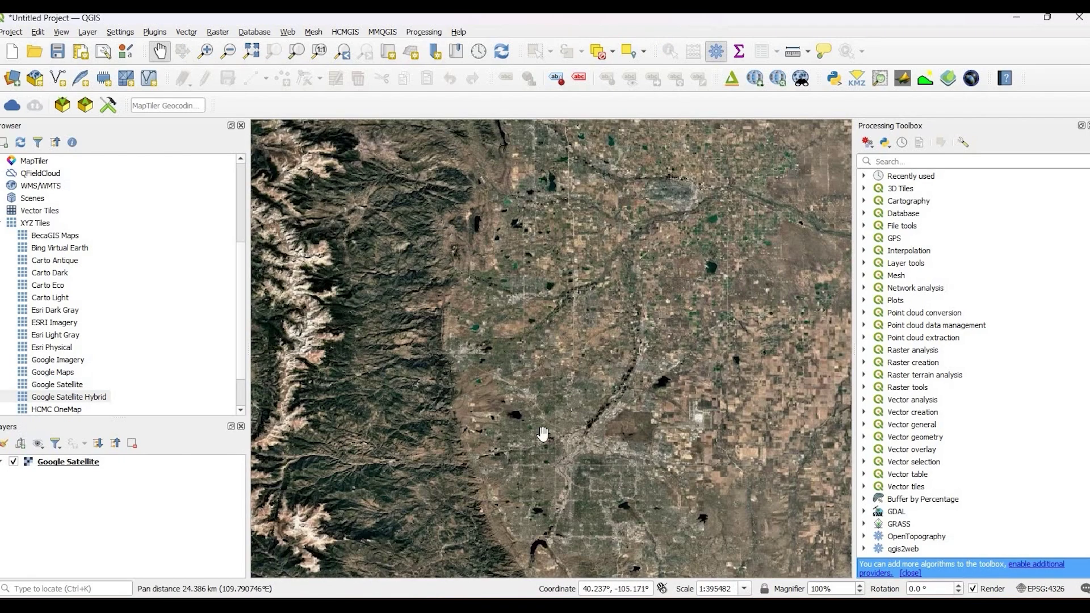
pyautogui.scroll(1, 542, 336)
pyautogui.moveTo(540, 336); pyautogui.dragTo(486, 486)
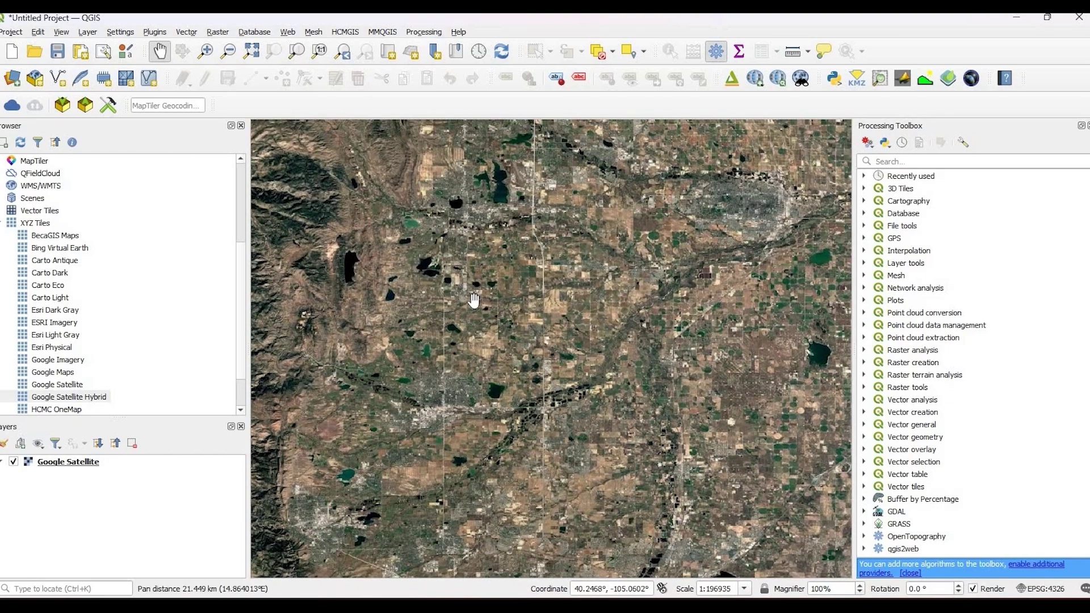
pyautogui.scroll(4, 518, 427)
pyautogui.moveTo(518, 427); pyautogui.dragTo(397, 399)
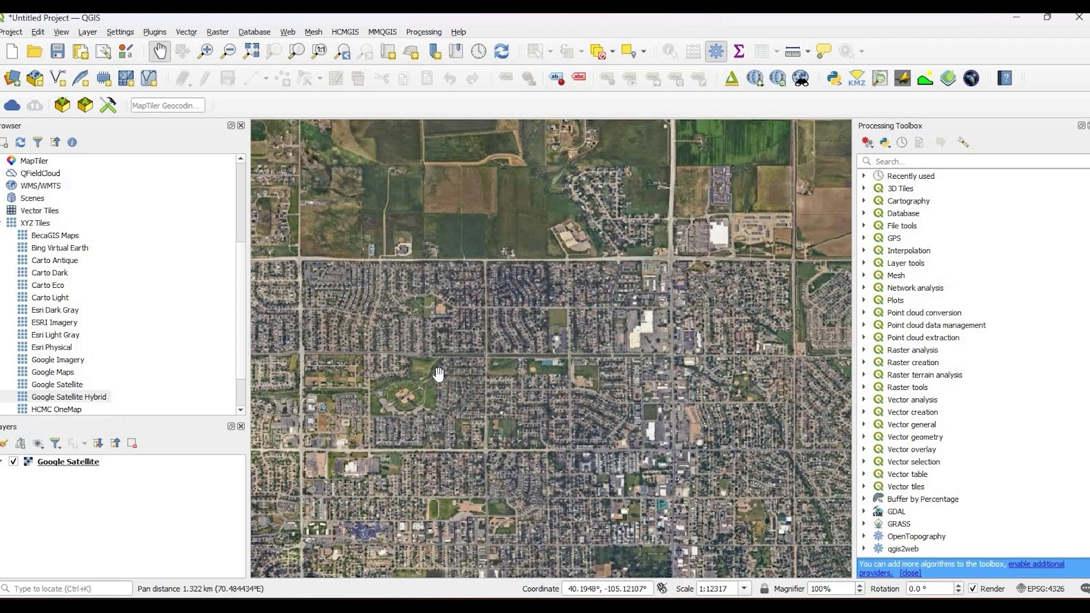
pyautogui.moveTo(456, 359)
pyautogui.mouseDown()
pyautogui.moveTo(490, 360)
pyautogui.moveTo(468, 376)
pyautogui.moveTo(464, 367)
pyautogui.mouseUp()
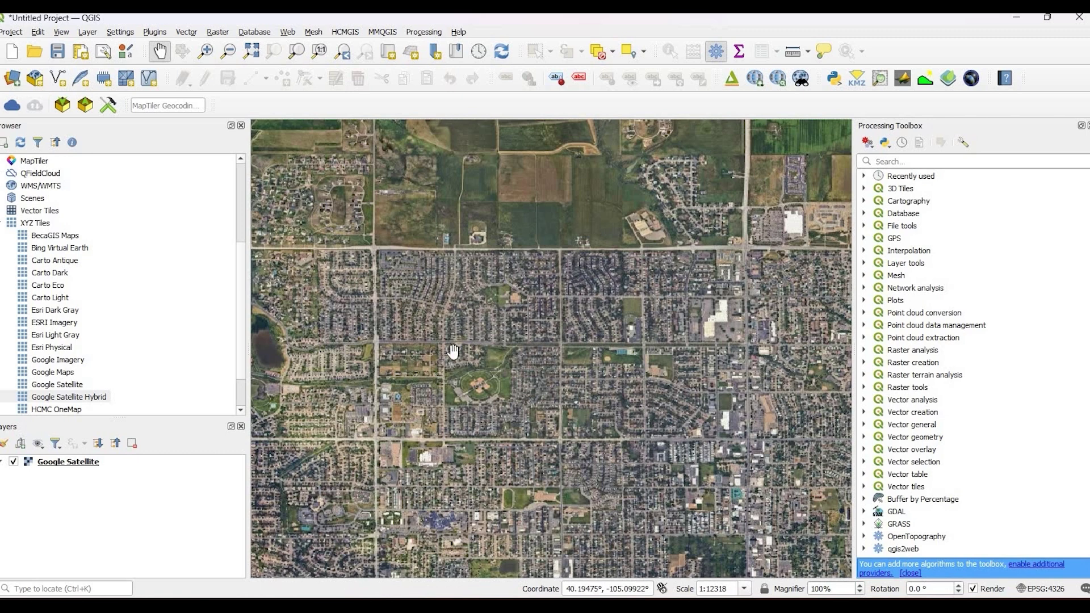
# Step: Create a polygon shapefile layer named Boundary in the Project1 folder, using EPSG:4326 - WGS 84
pyautogui.click(92, 35)
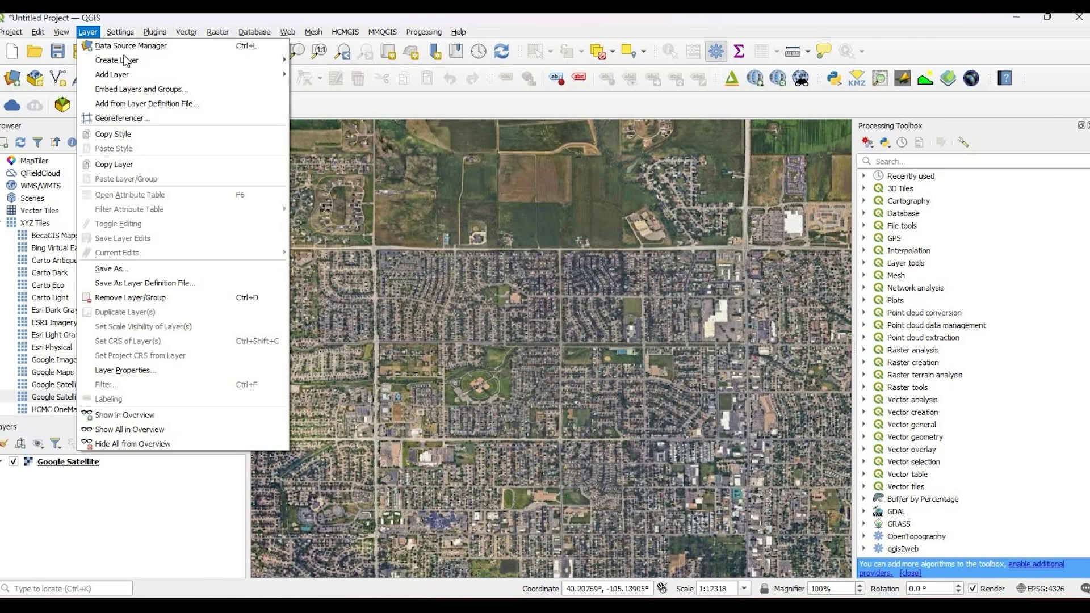
pyautogui.moveTo(126, 60)
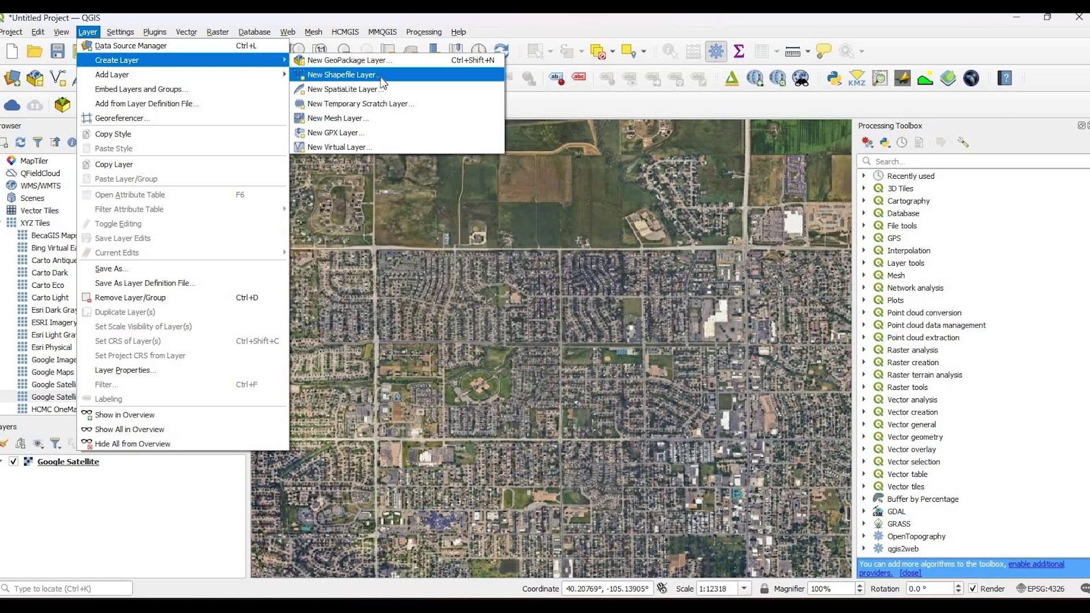
pyautogui.click(473, 76)
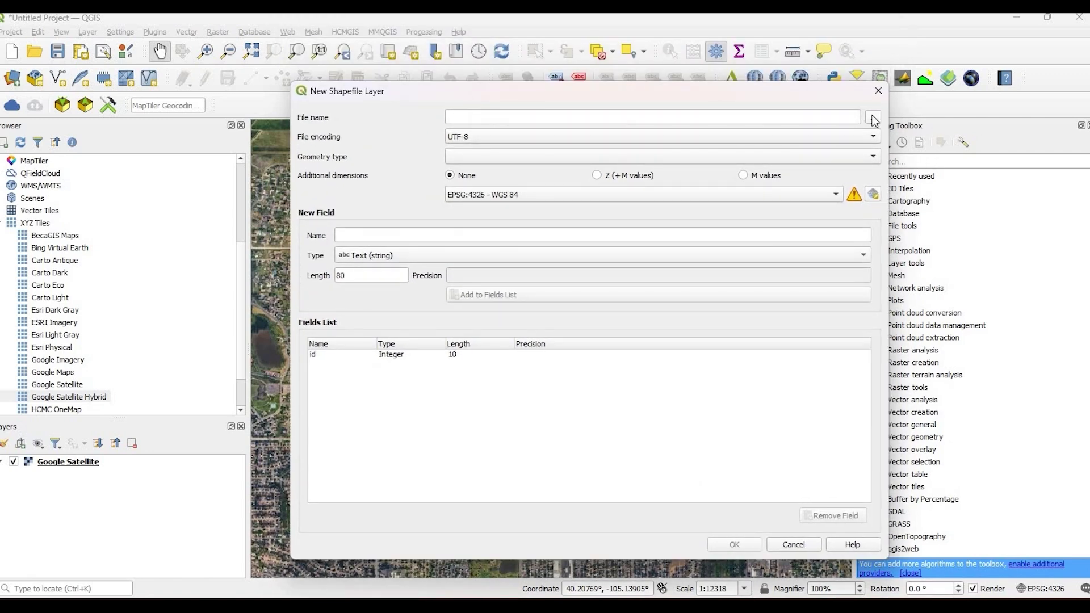
pyautogui.click(873, 118)
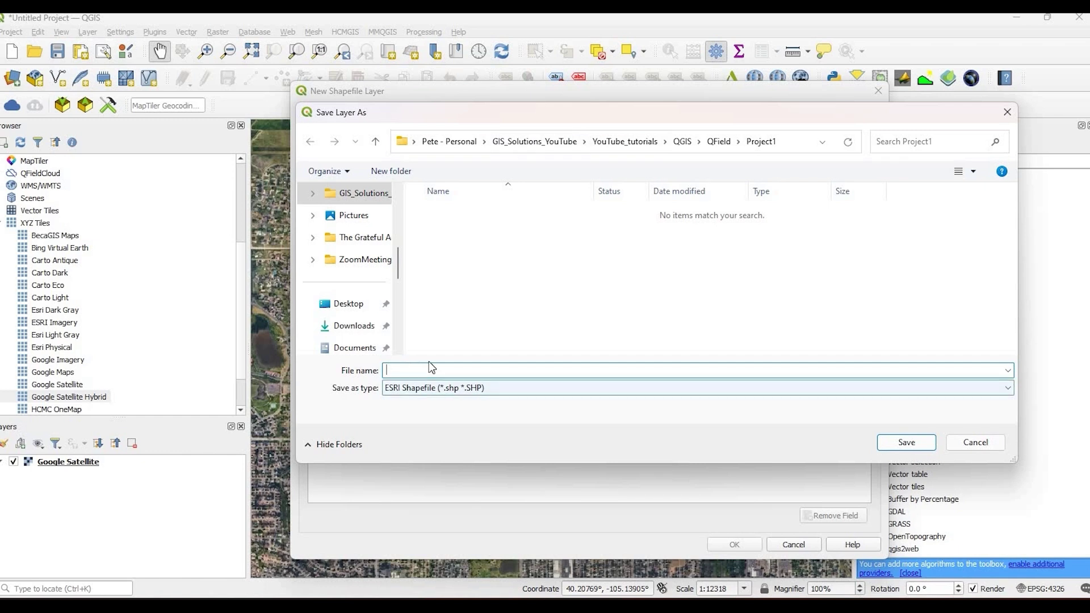
pyautogui.write('Boundary')
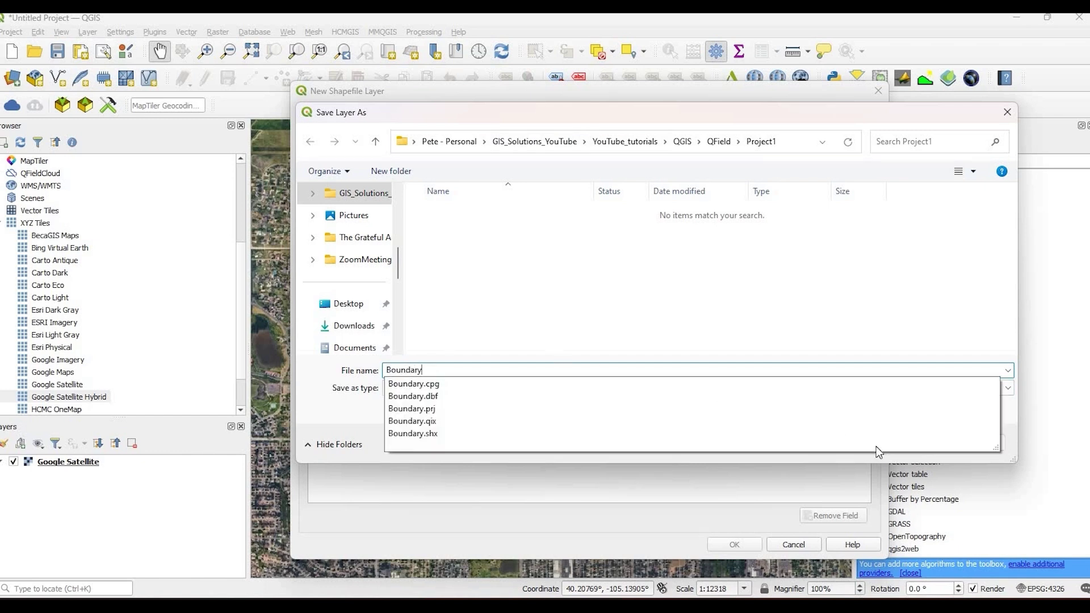
pyautogui.click(897, 444)
pyautogui.click(897, 445)
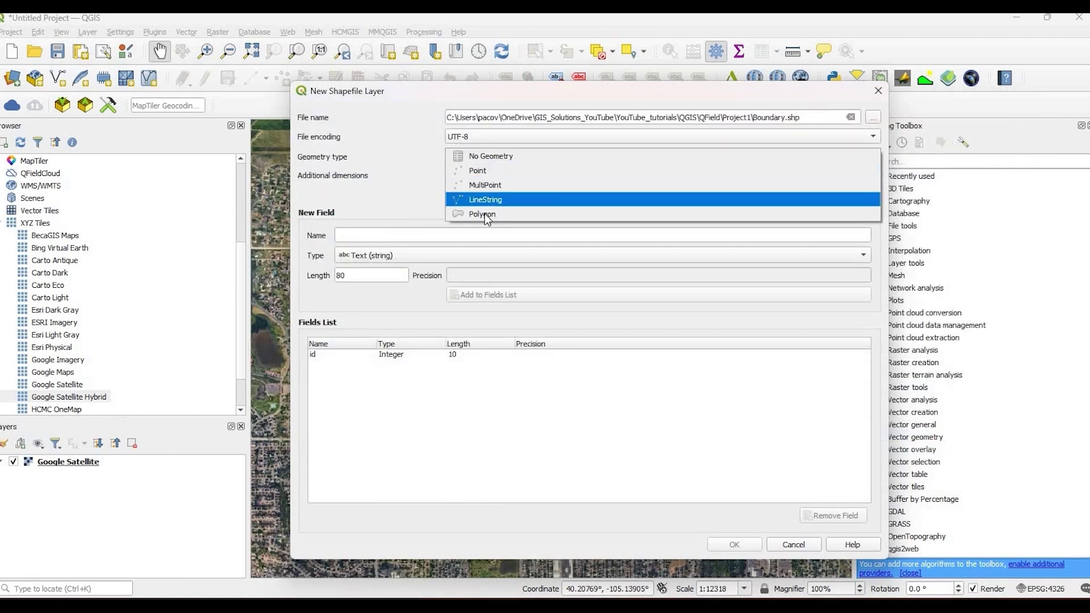
pyautogui.press('Return')
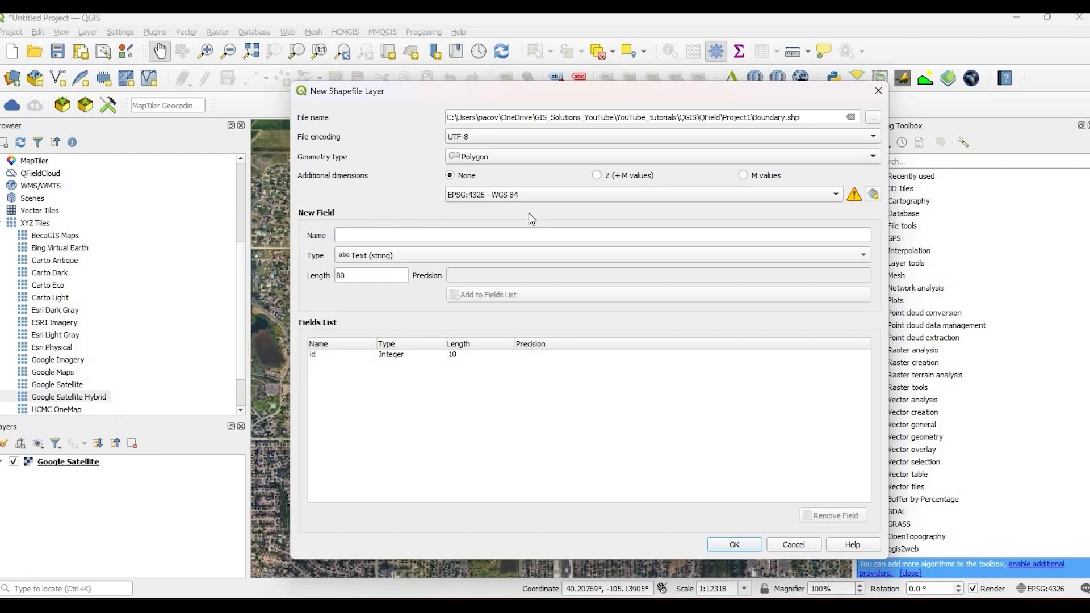
pyautogui.click(720, 544)
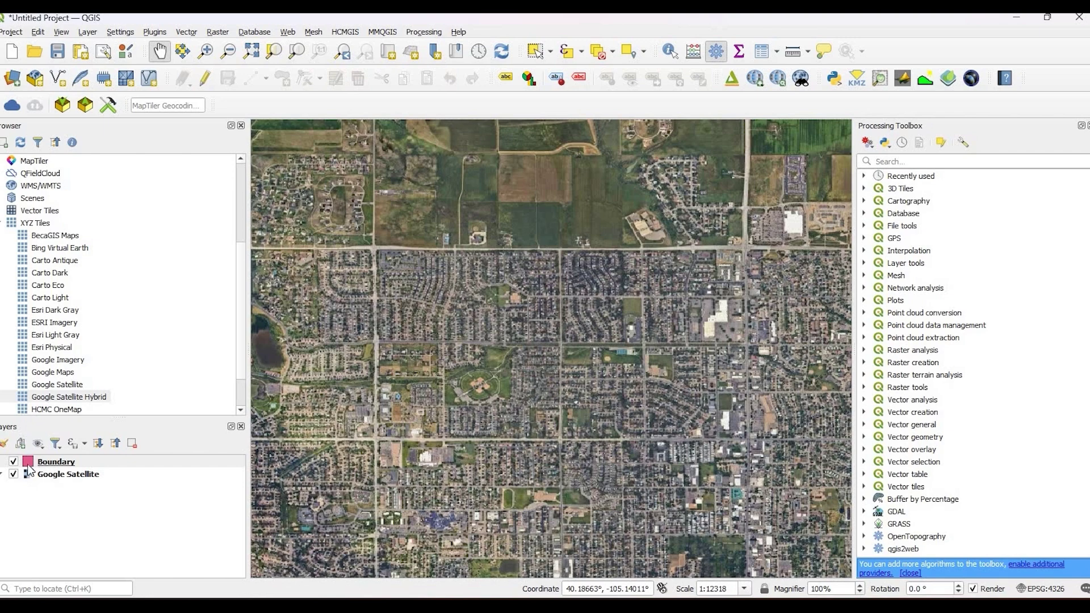
# Step: Style the Boundary layer with the outline red fill preset
pyautogui.click(46, 468)
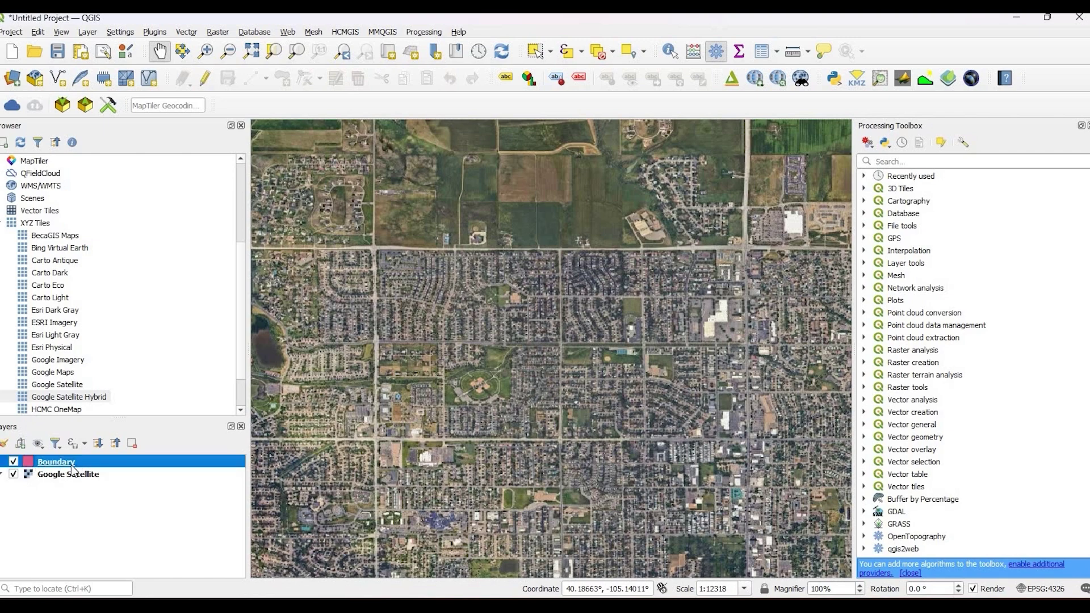
pyautogui.rightClick(64, 464)
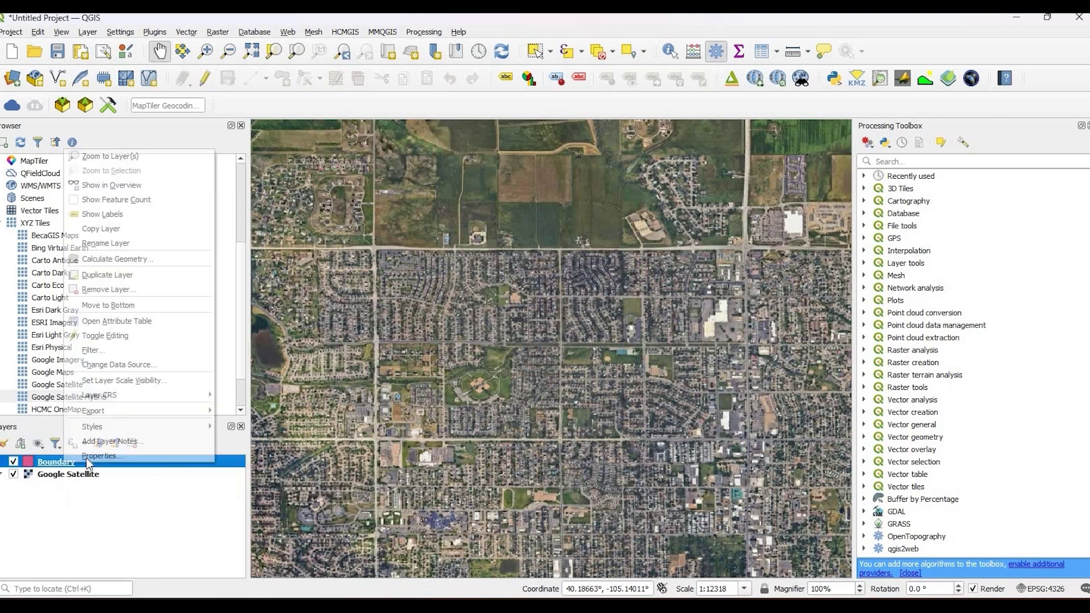
pyautogui.click(91, 456)
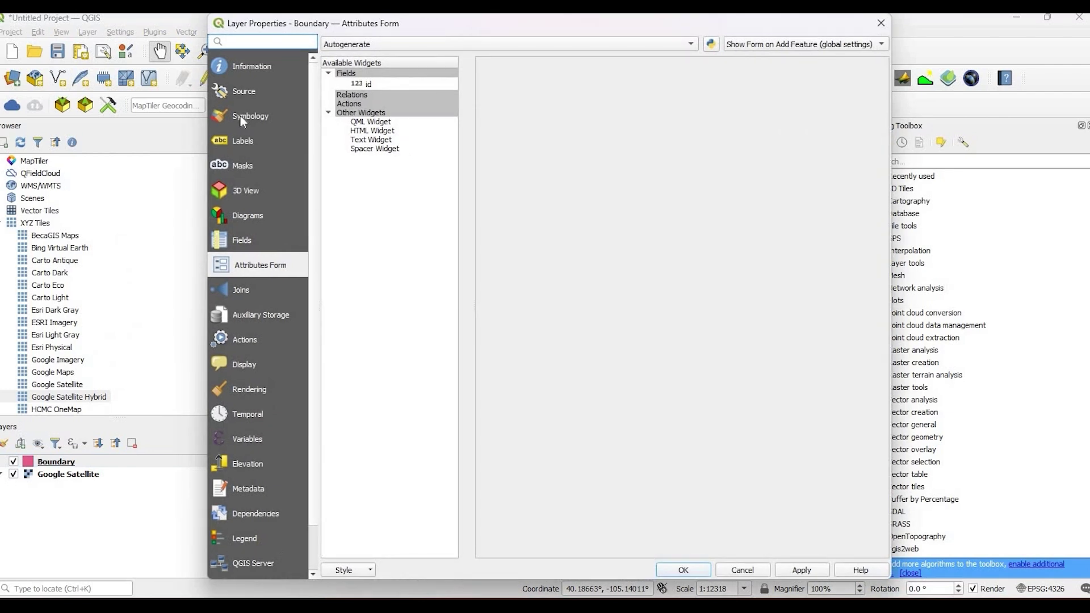
pyautogui.click(245, 117)
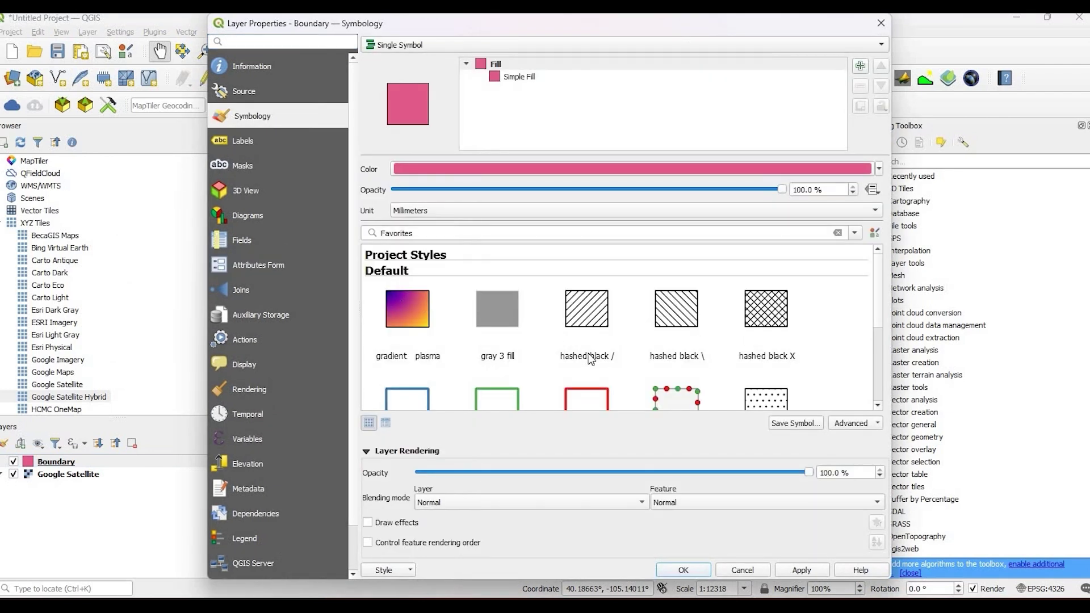
pyautogui.scroll(-1, 588, 398)
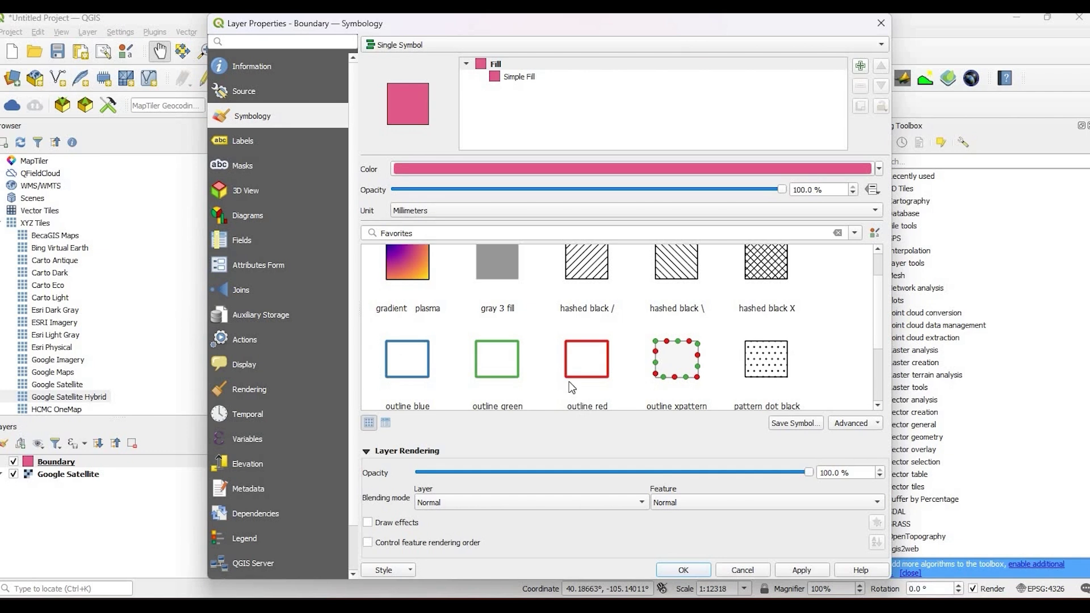
pyautogui.click(598, 370)
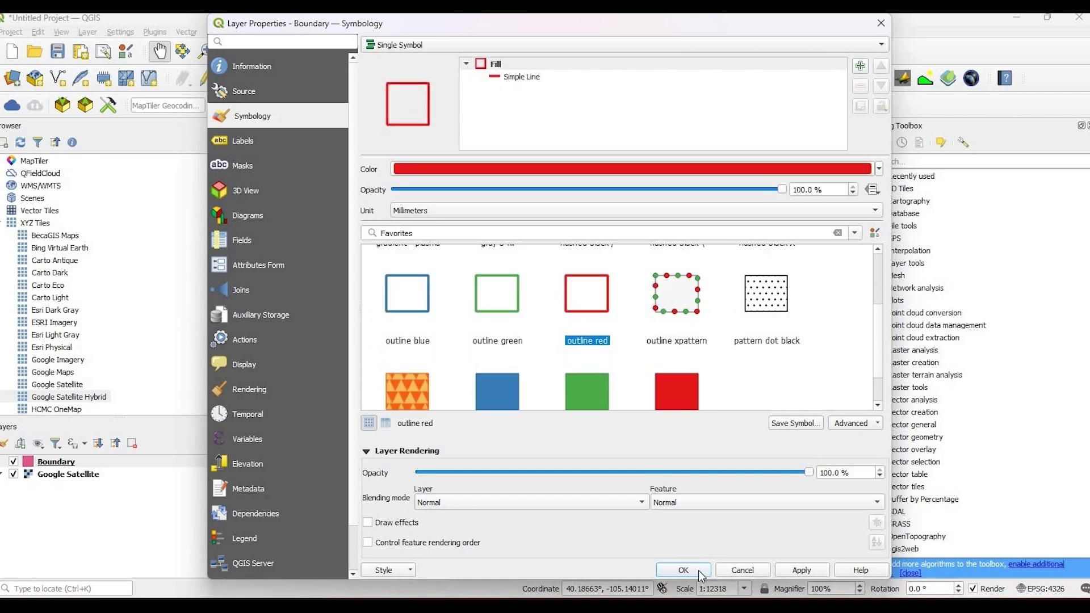
pyautogui.click(682, 571)
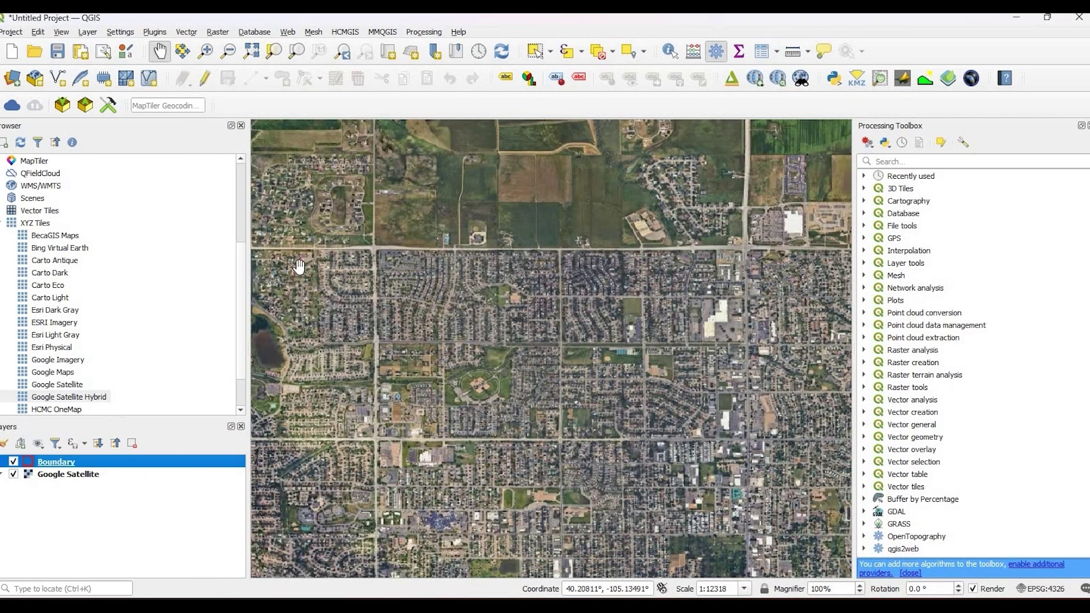
# Step: Draw a four-corner polygon around the residential area in the Boundary layer, leaving its id empty, and save the layer edits
pyautogui.click(206, 79)
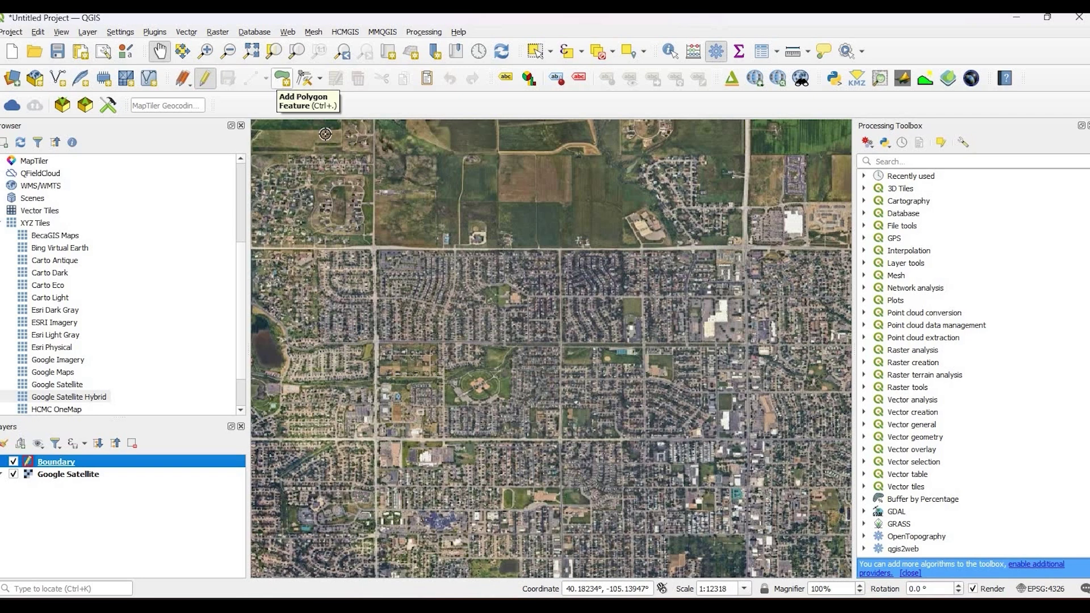
pyautogui.hotkey('ctrl', '.')
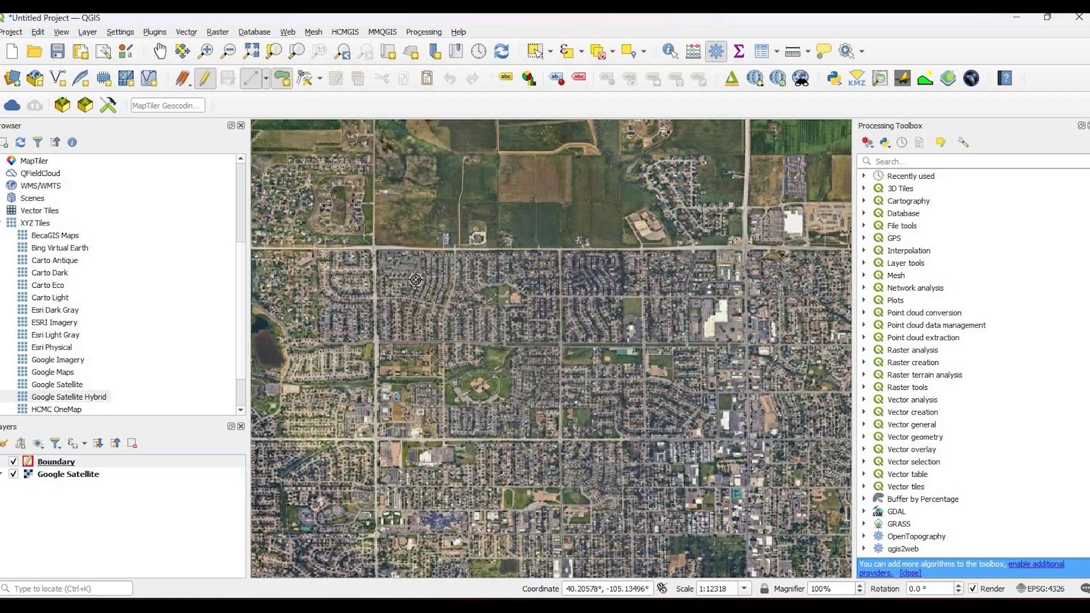
pyautogui.click(790, 210)
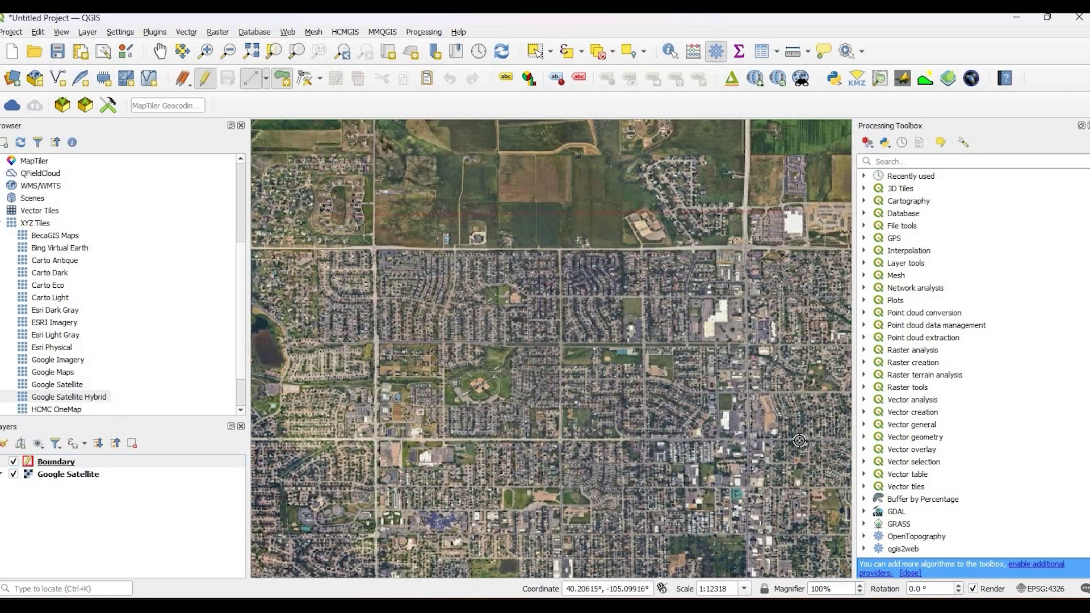
pyautogui.click(798, 494)
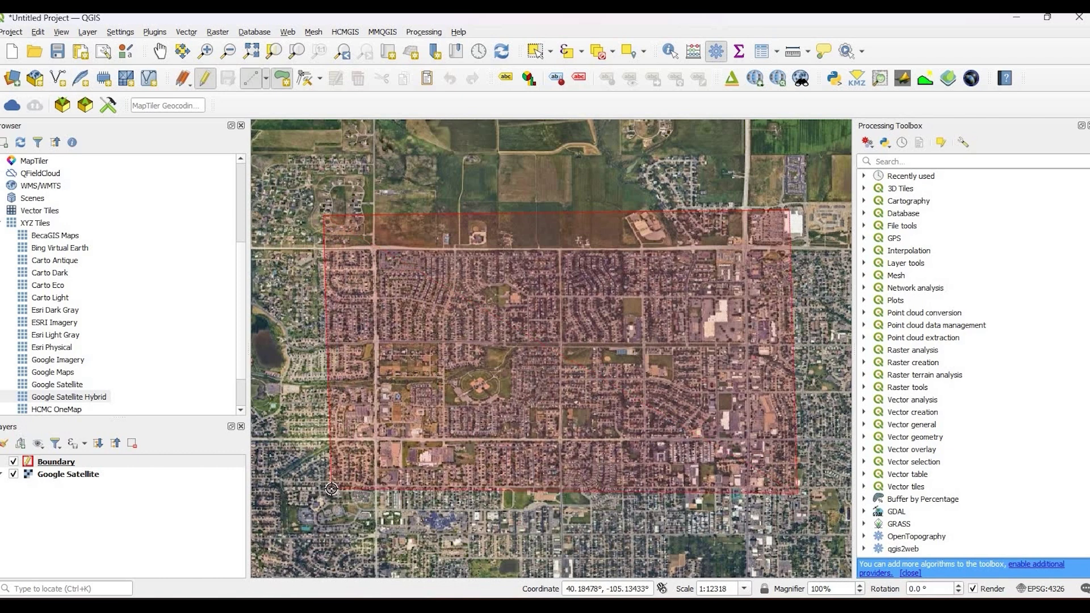
pyautogui.rightClick(334, 484)
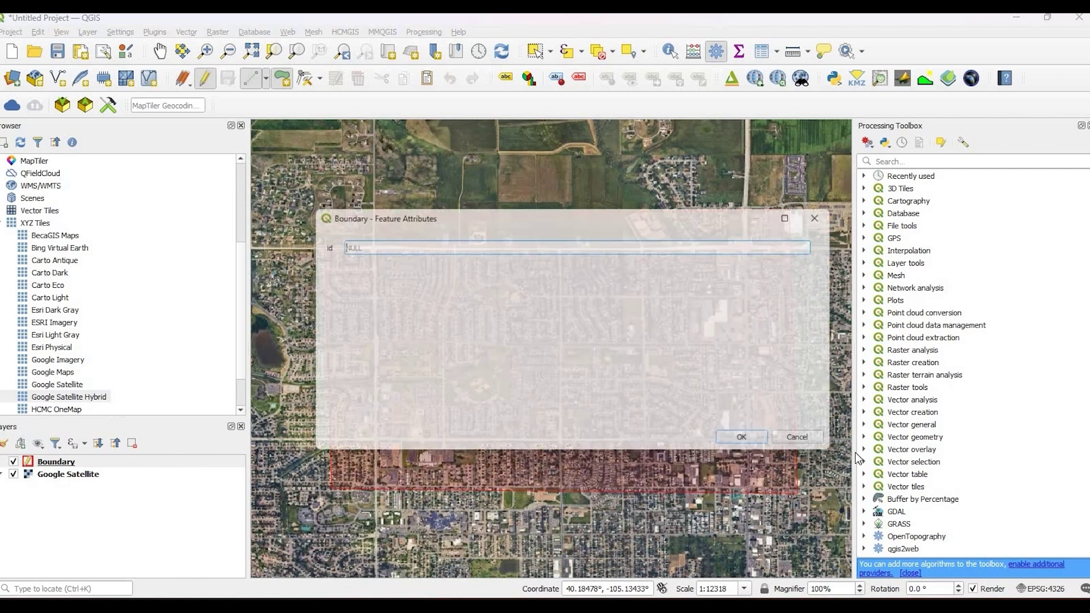
pyautogui.click(775, 451)
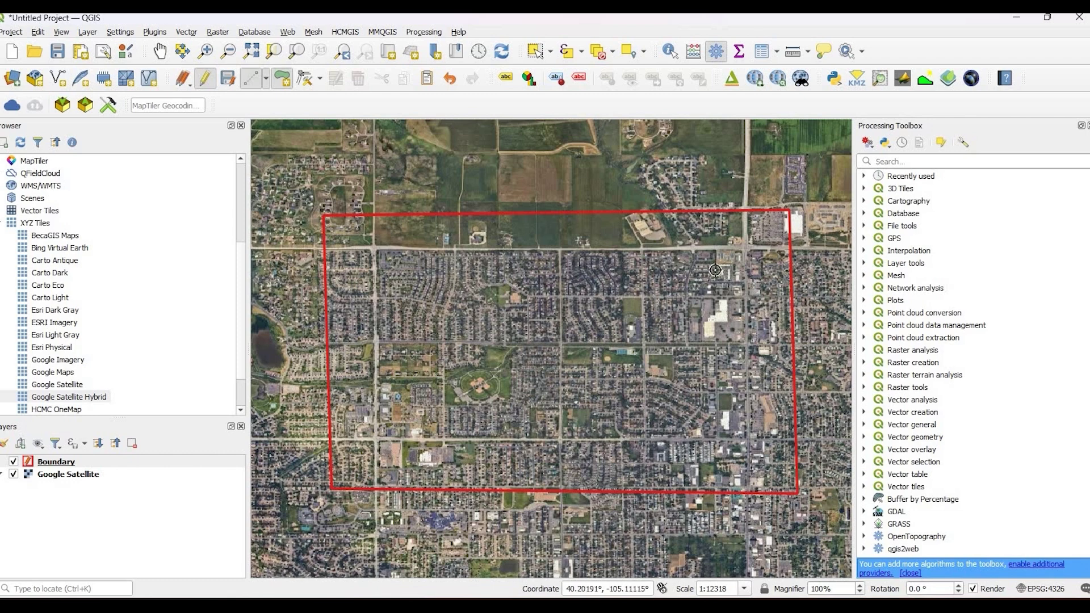
pyautogui.click(213, 81)
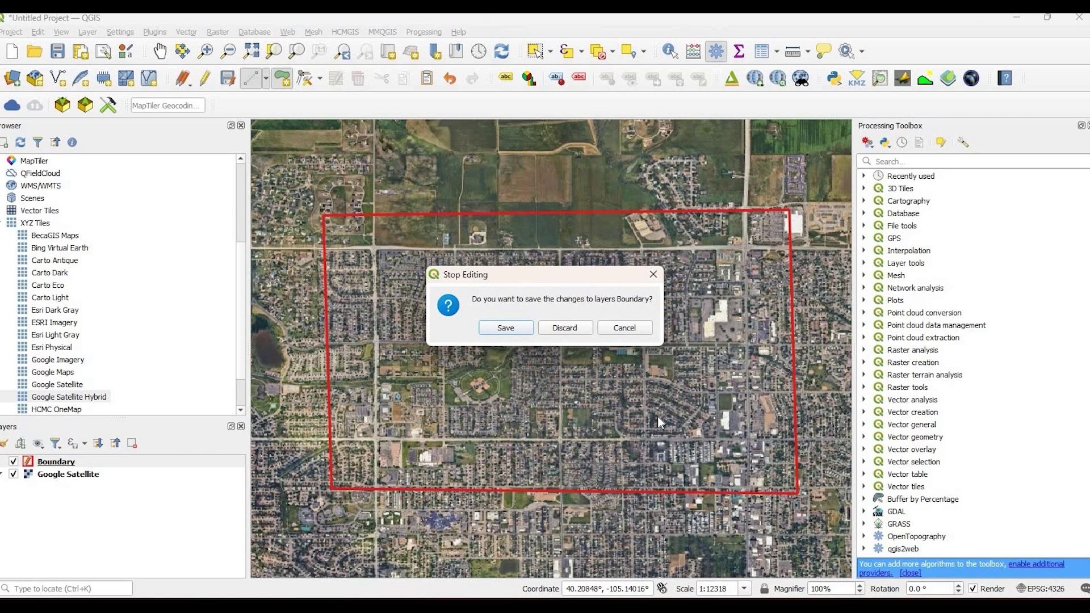
pyautogui.click(507, 329)
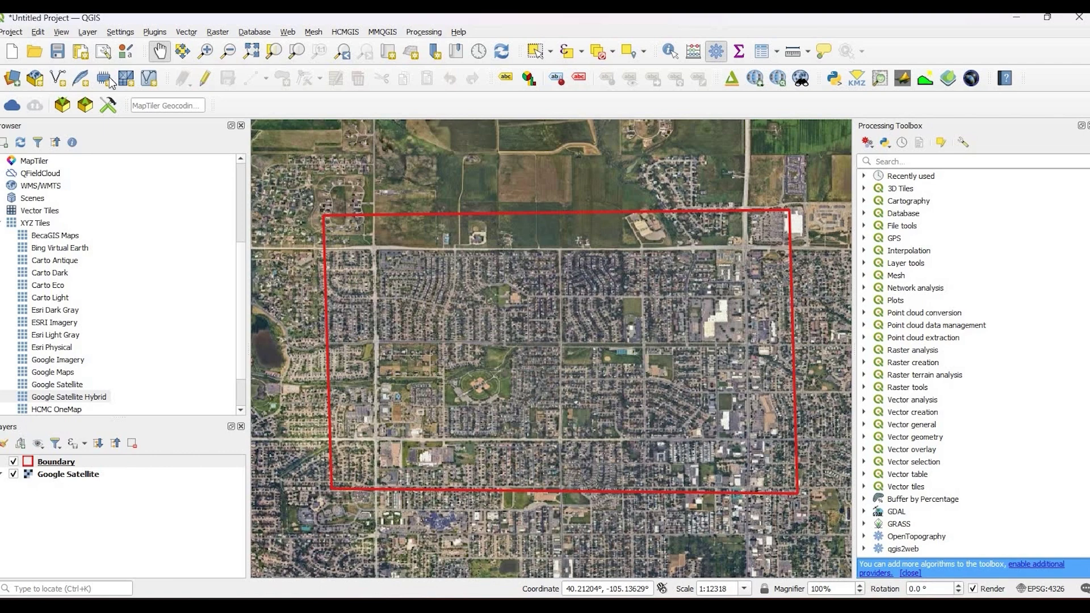
# Step: Start a new shapefile layer saved as Points in the Project1 folder, with Point geometry type
pyautogui.click(88, 32)
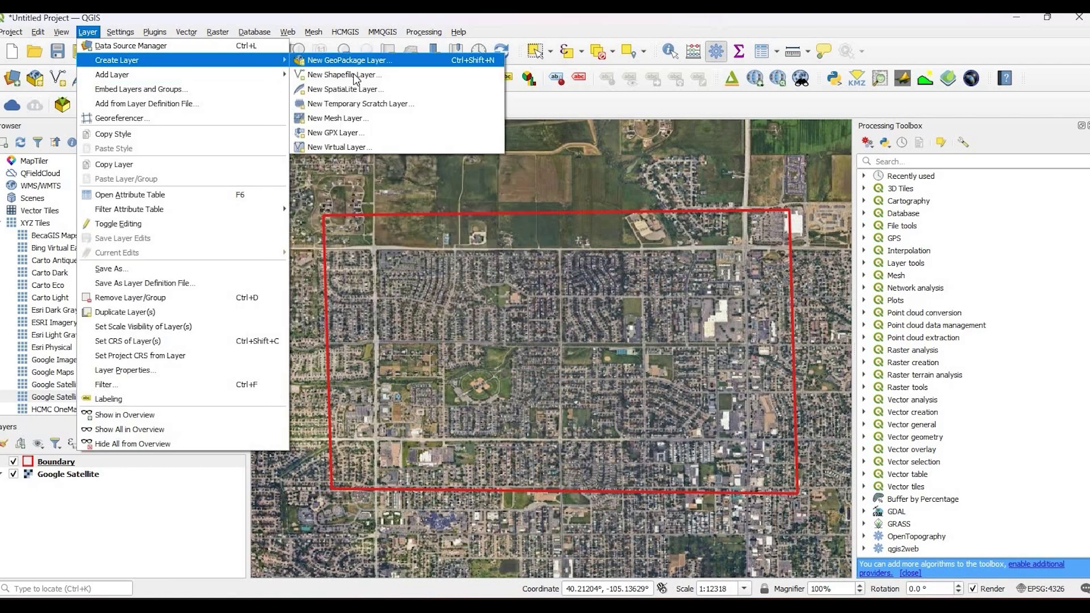
pyautogui.click(375, 75)
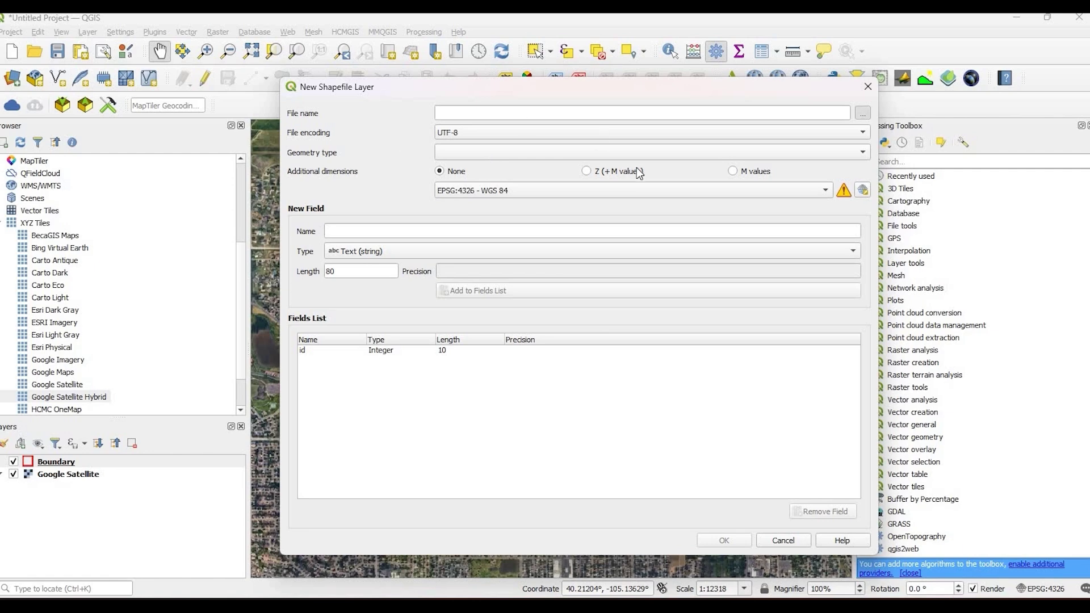
pyautogui.click(863, 113)
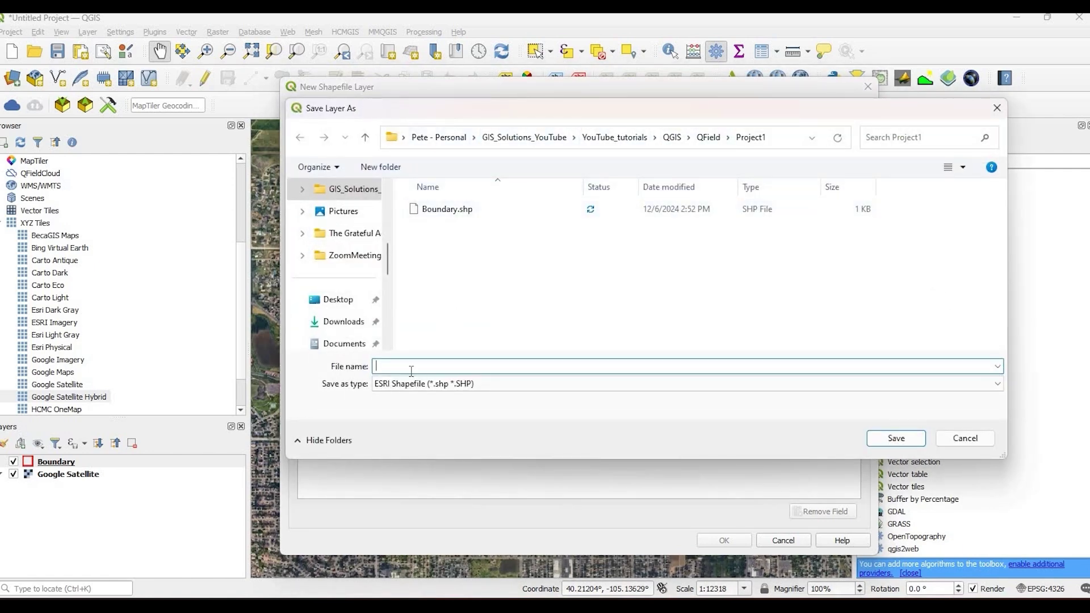
pyautogui.write('Points')
pyautogui.click(896, 439)
pyautogui.click(483, 153)
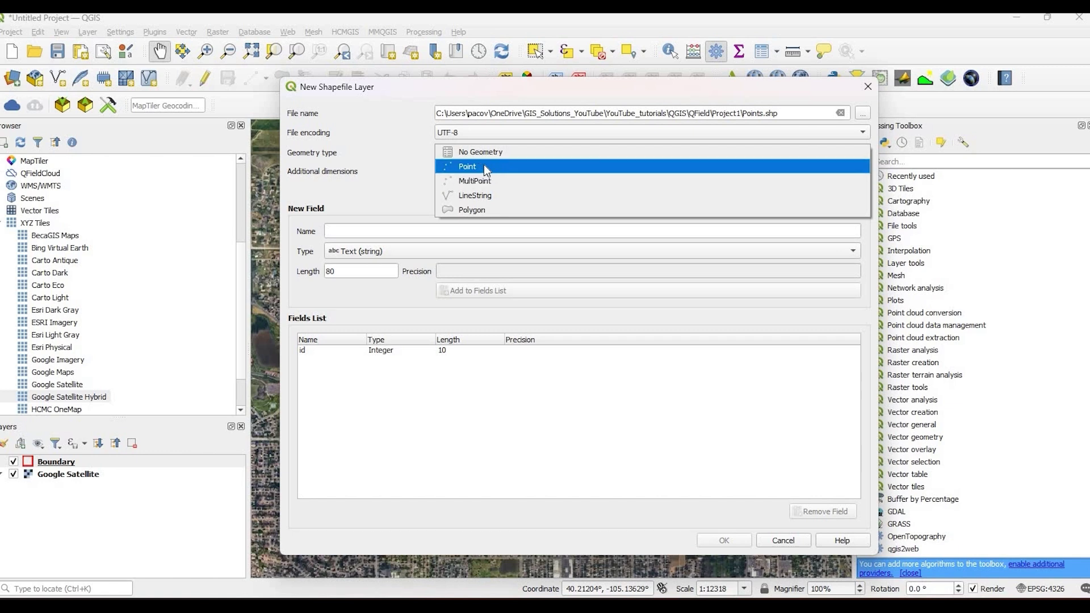
pyautogui.click(484, 166)
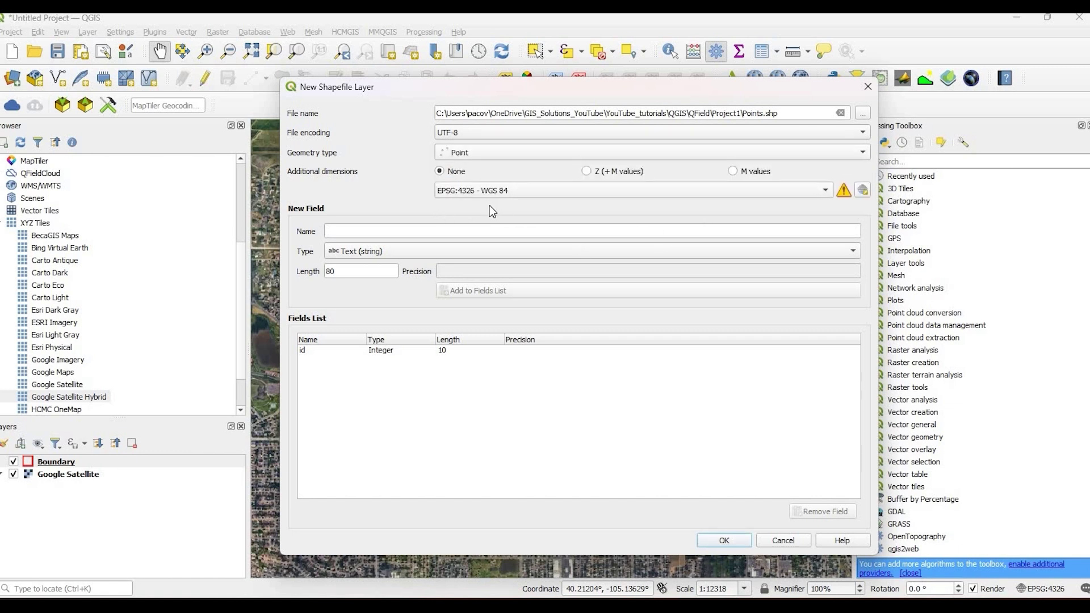
# Step: Add text fields Name, Address and Photo, each 80 characters long, to the new shapefile and create the layer
pyautogui.click(343, 232)
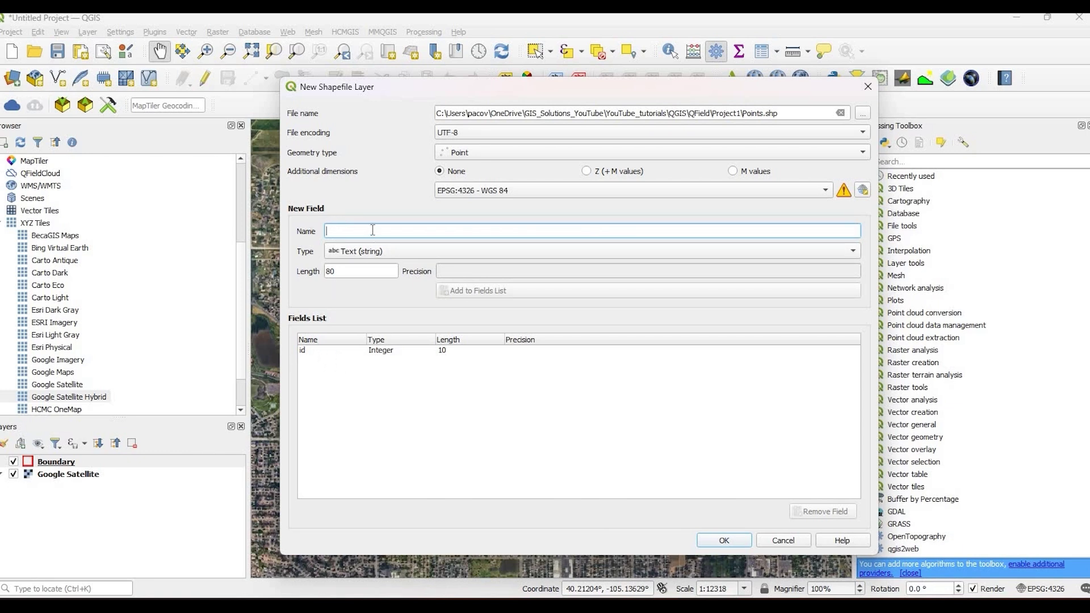
pyautogui.write('Name')
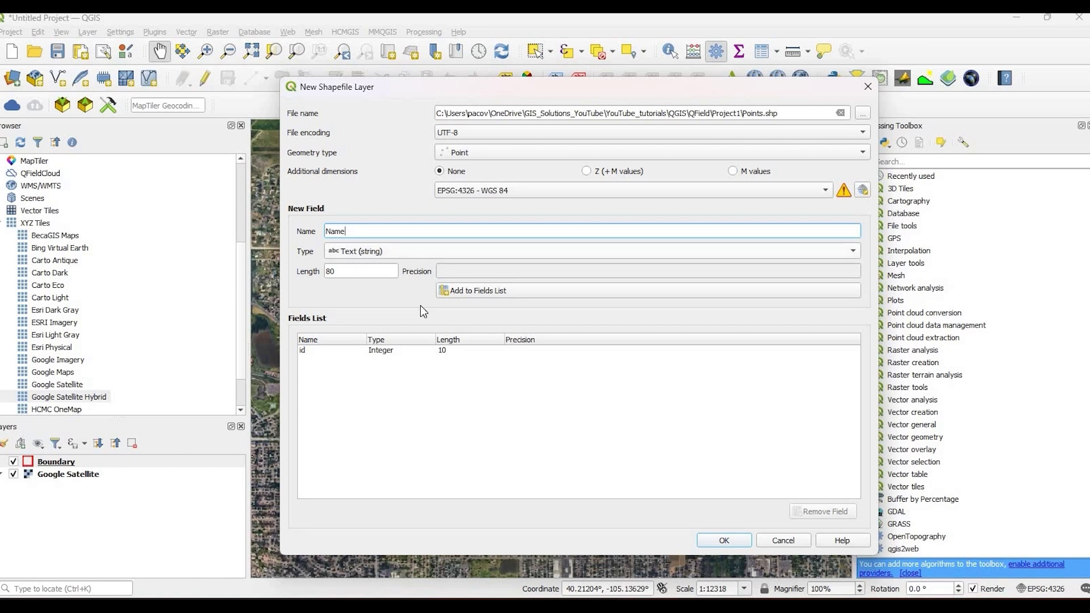
pyautogui.click(486, 295)
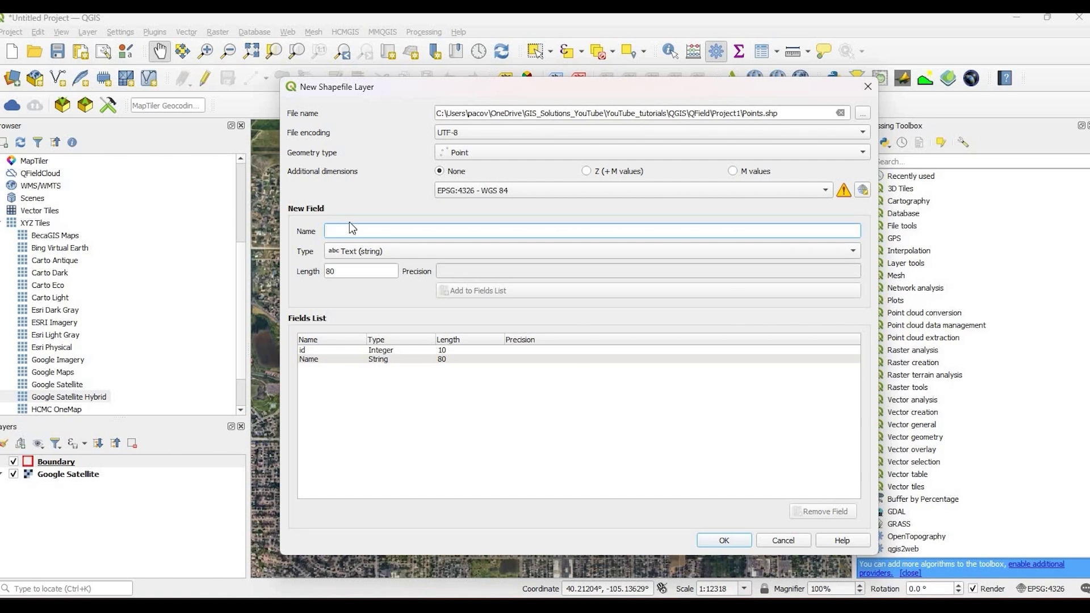
pyautogui.write('Site Addre')
pyautogui.hotkey('ctrl', 'a')
pyautogui.write('Address')
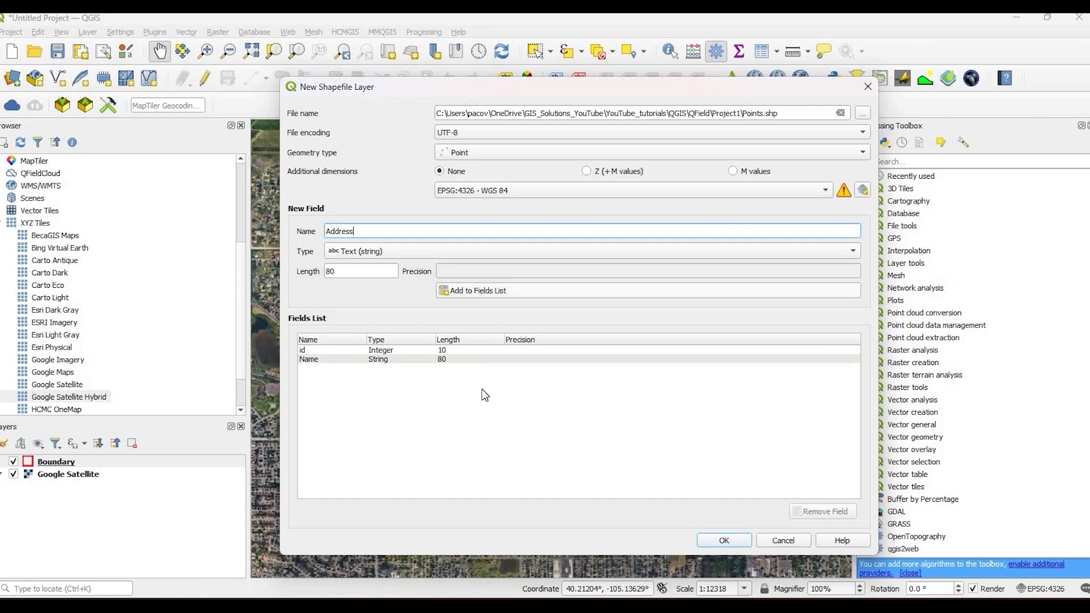
pyautogui.click(472, 292)
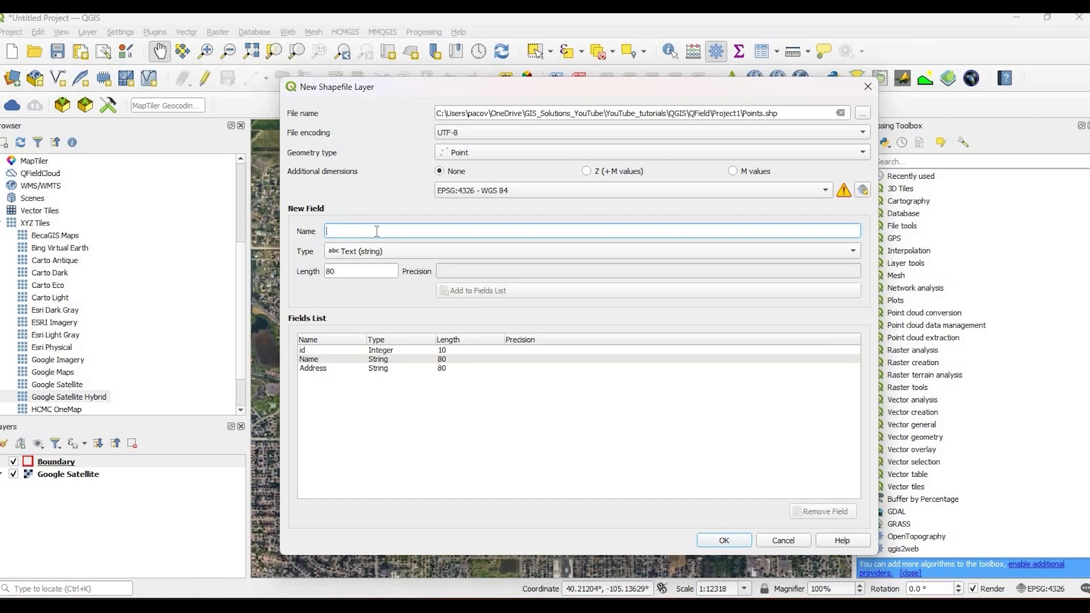
pyautogui.write('Photo')
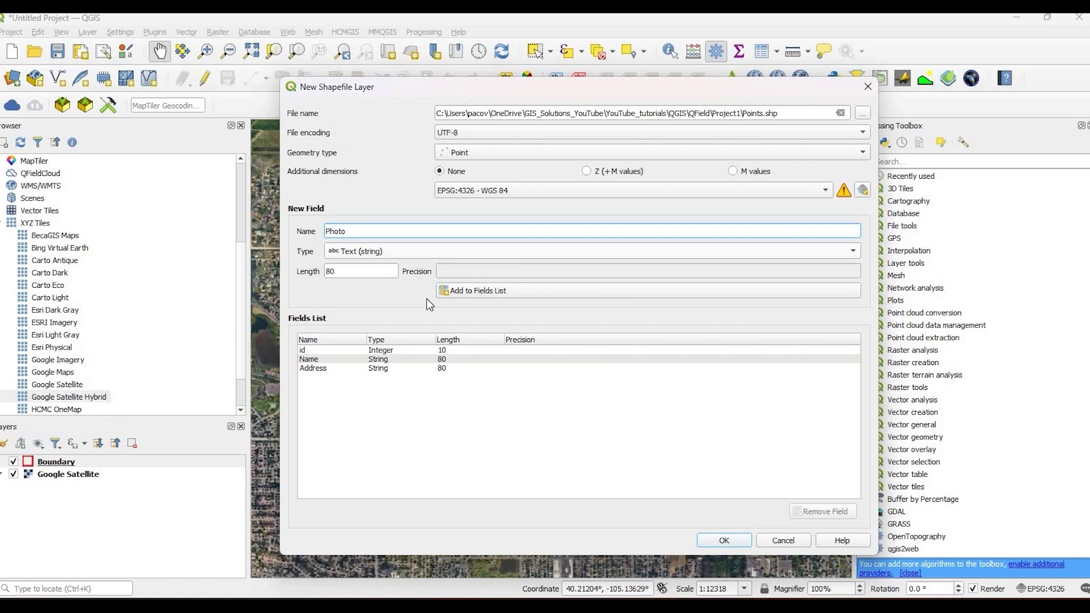
pyautogui.click(490, 294)
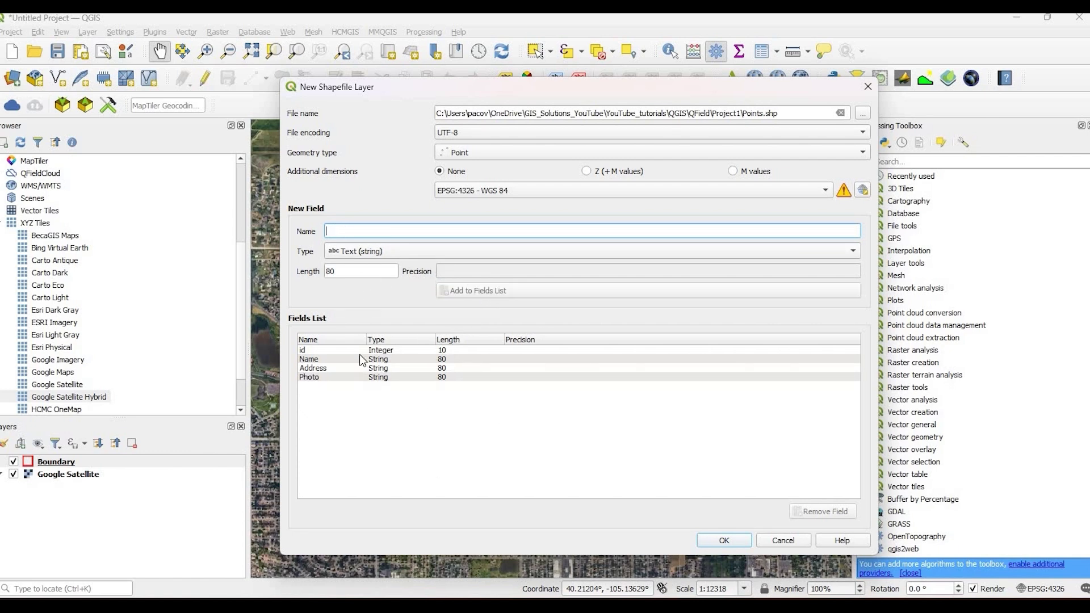
pyautogui.click(311, 352)
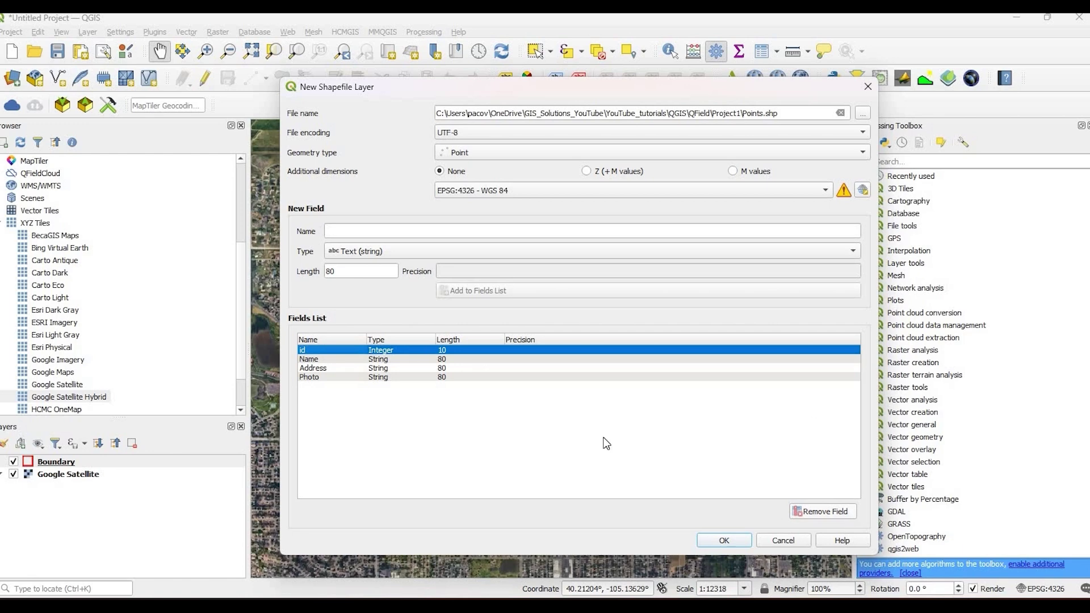
pyautogui.click(727, 538)
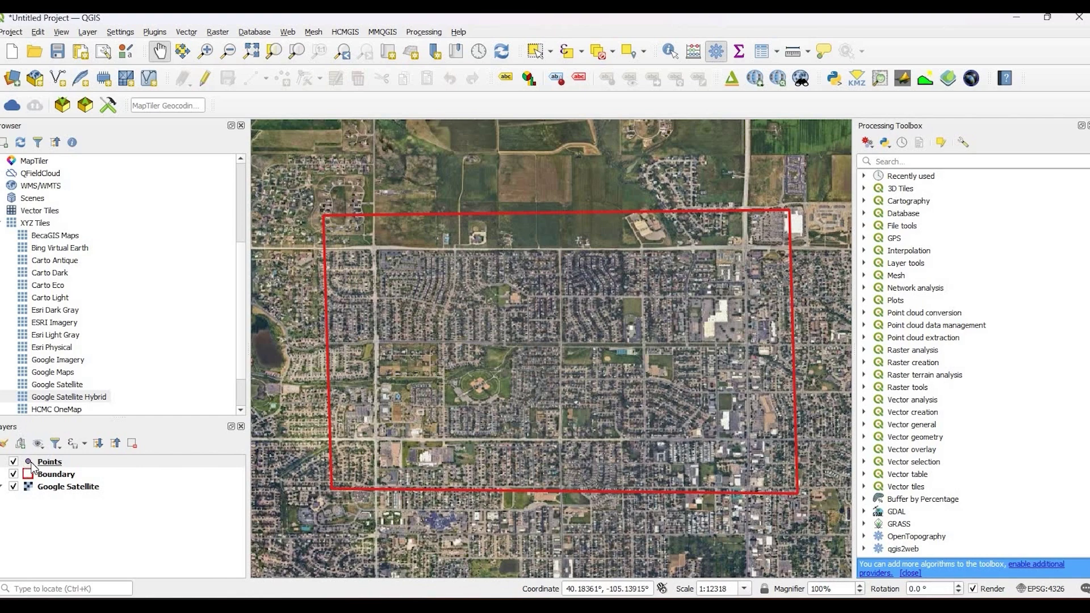
# Step: Style the Points layer with the red effect drop shadow marker preset and apply it
pyautogui.rightClick(50, 463)
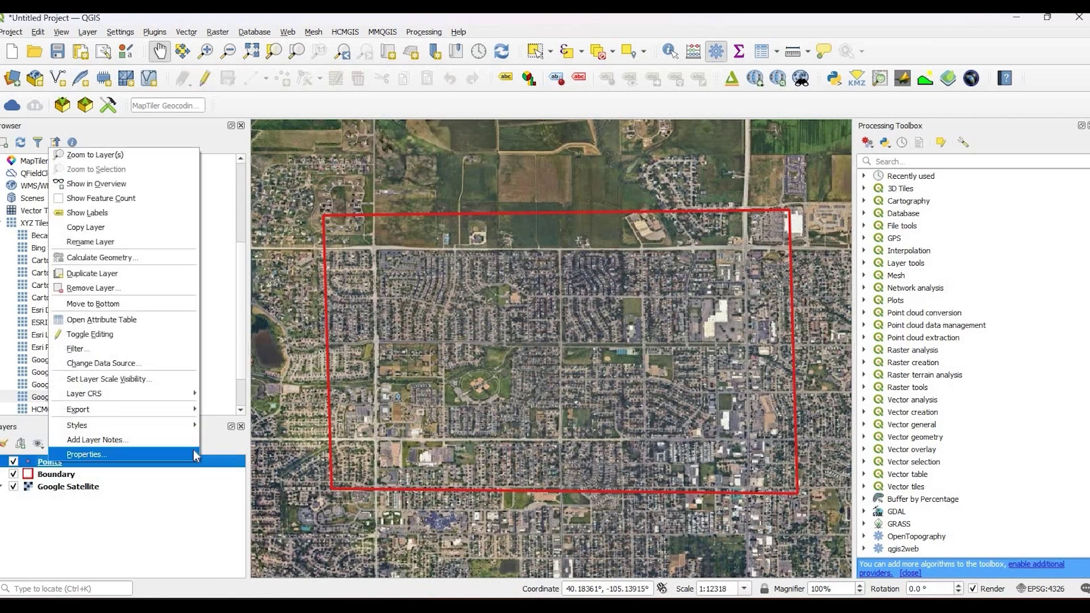
pyautogui.click(83, 454)
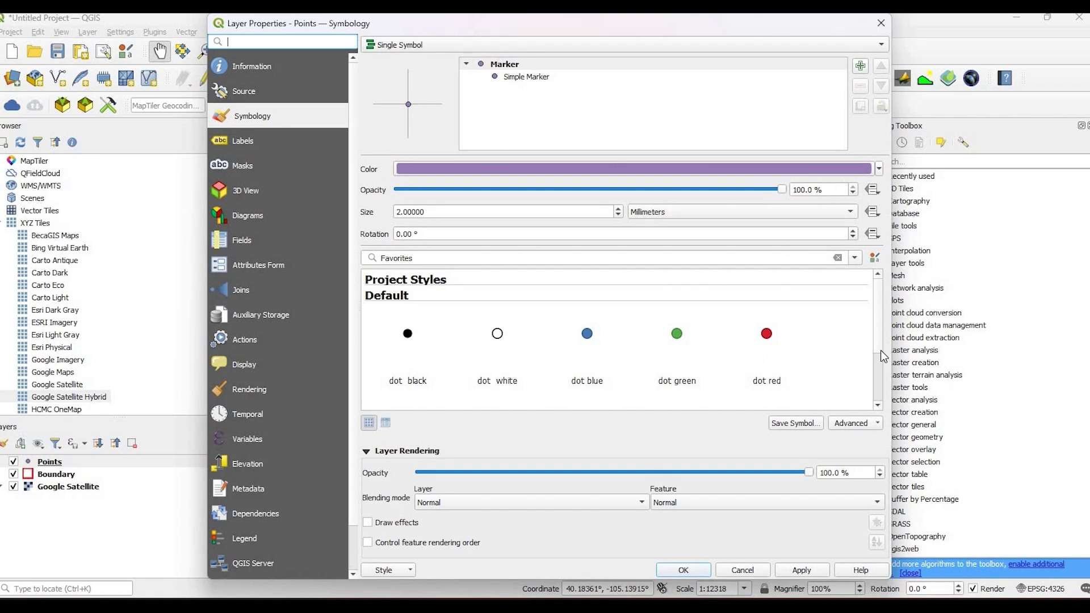
pyautogui.scroll(-3, 886, 376)
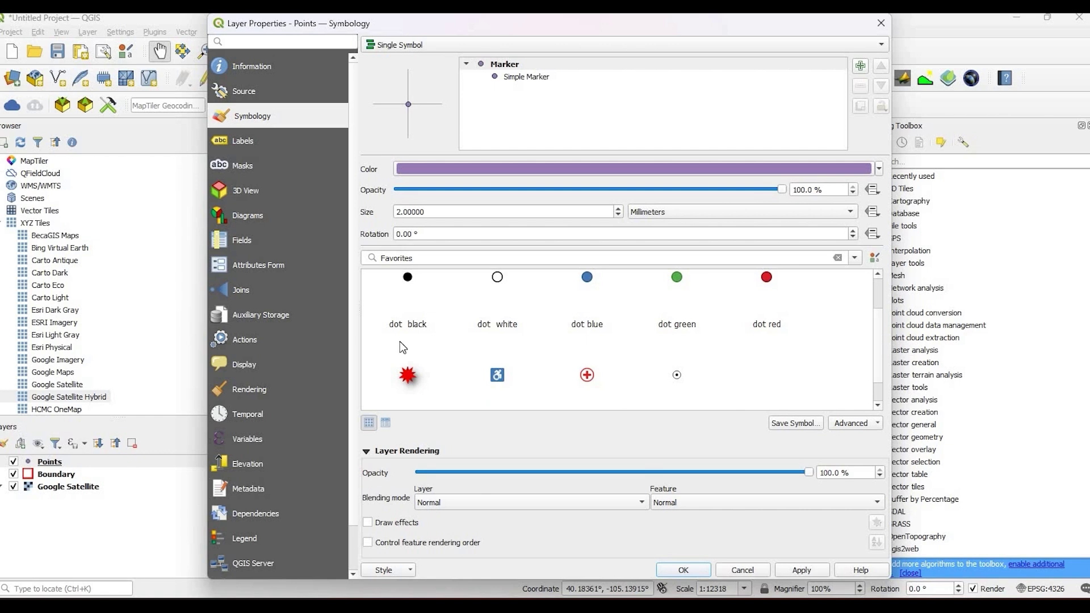
pyautogui.scroll(3, 419, 382)
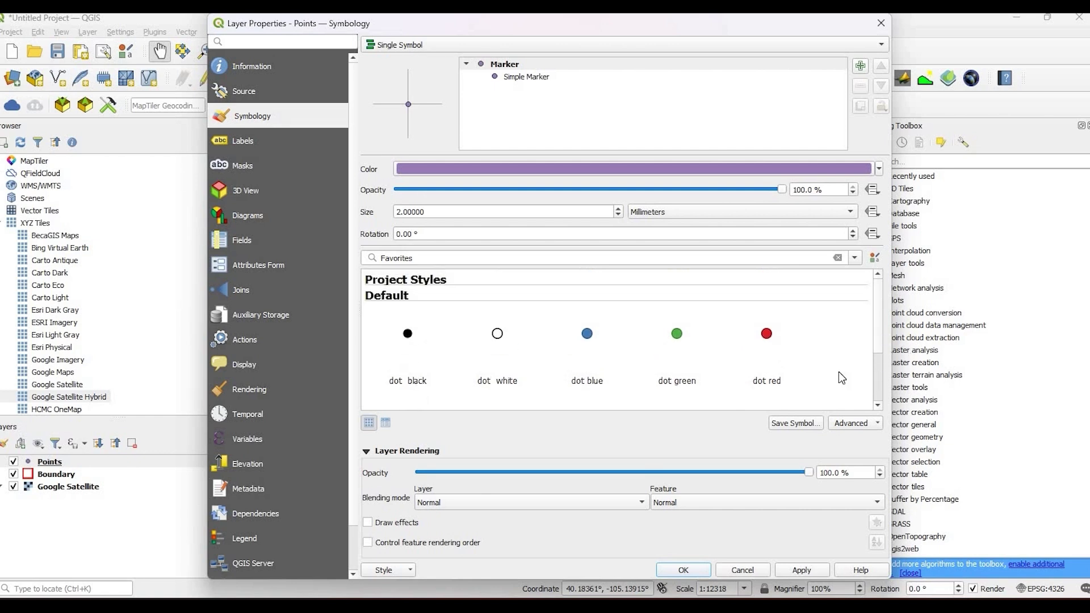
pyautogui.scroll(-1, 400, 364)
pyautogui.scroll(-1, 401, 363)
pyautogui.click(405, 352)
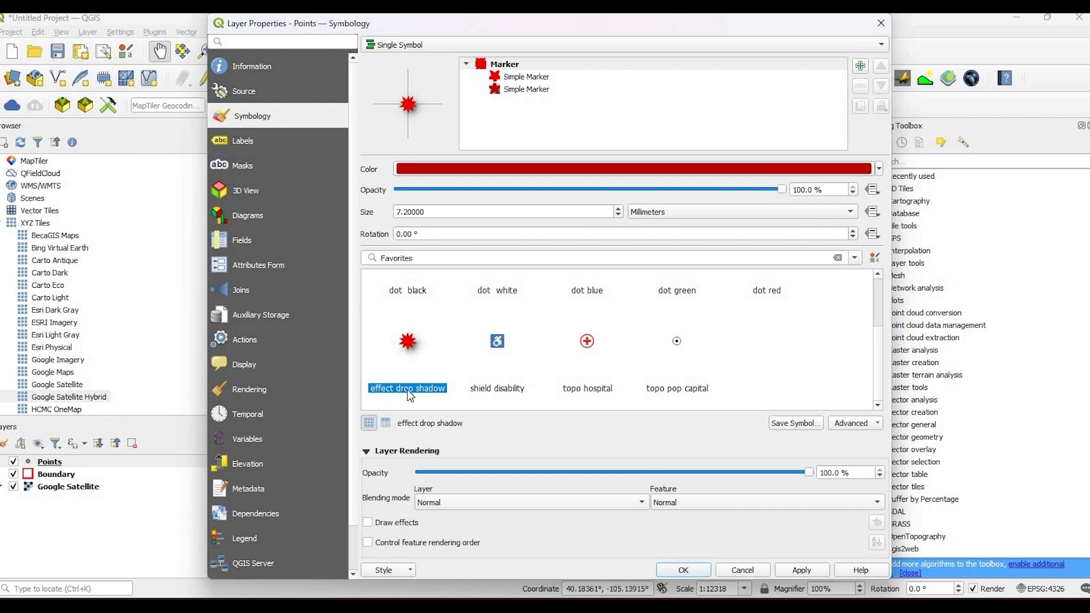
pyautogui.click(796, 571)
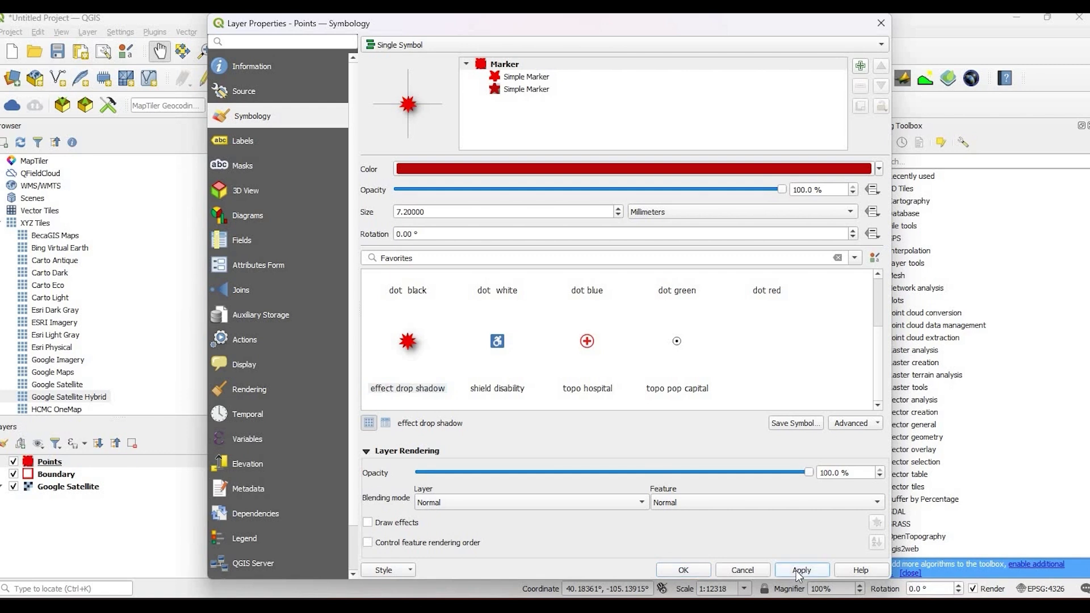
# Step: In the Points layer's attributes form, set the Name field's widget type to Value Map
pyautogui.click(254, 264)
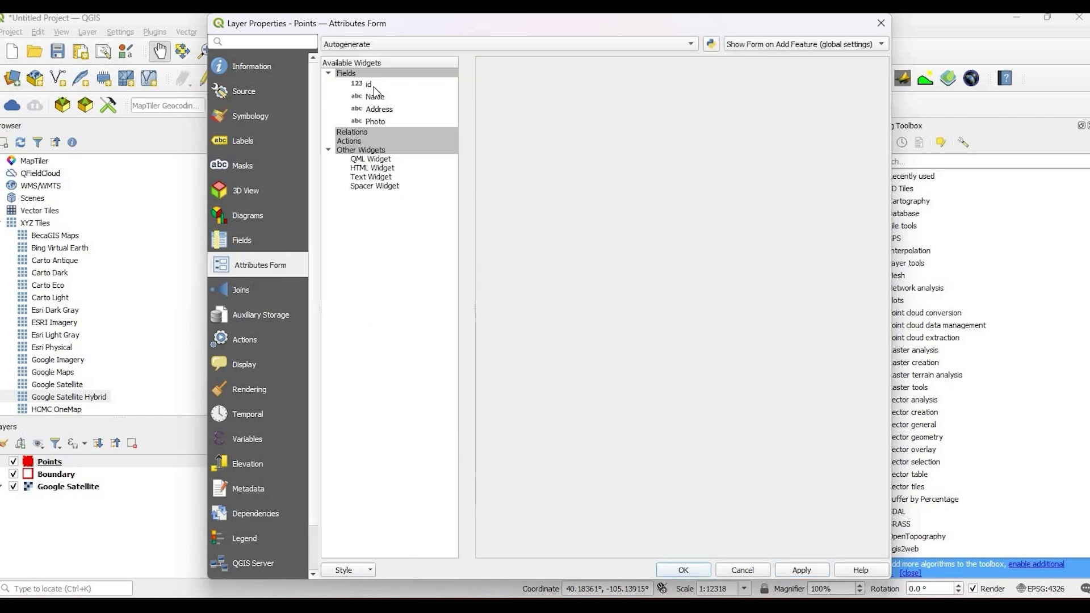
pyautogui.click(374, 85)
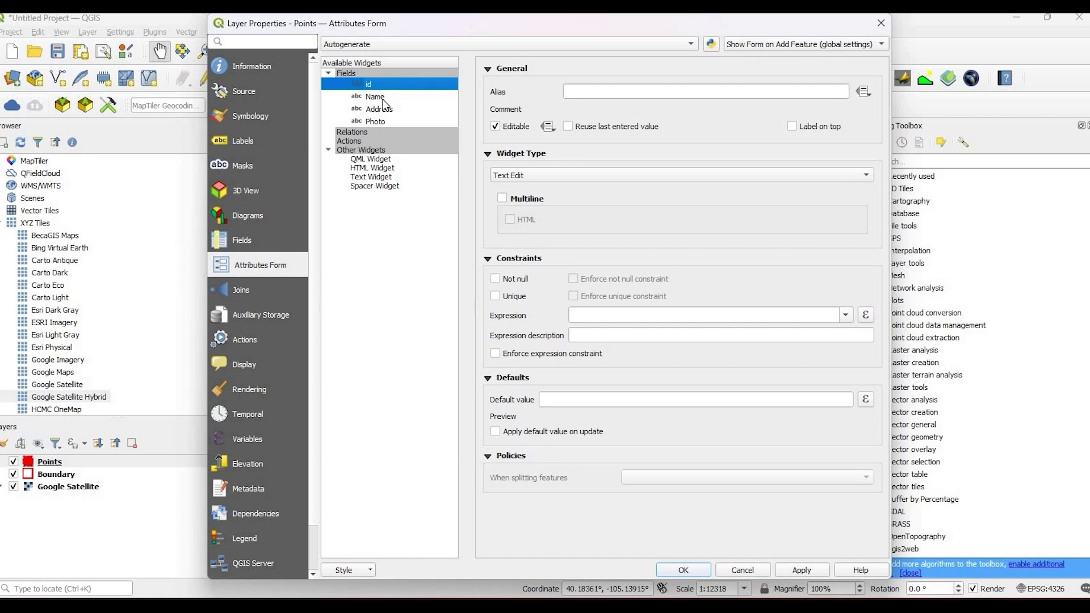
pyautogui.click(384, 100)
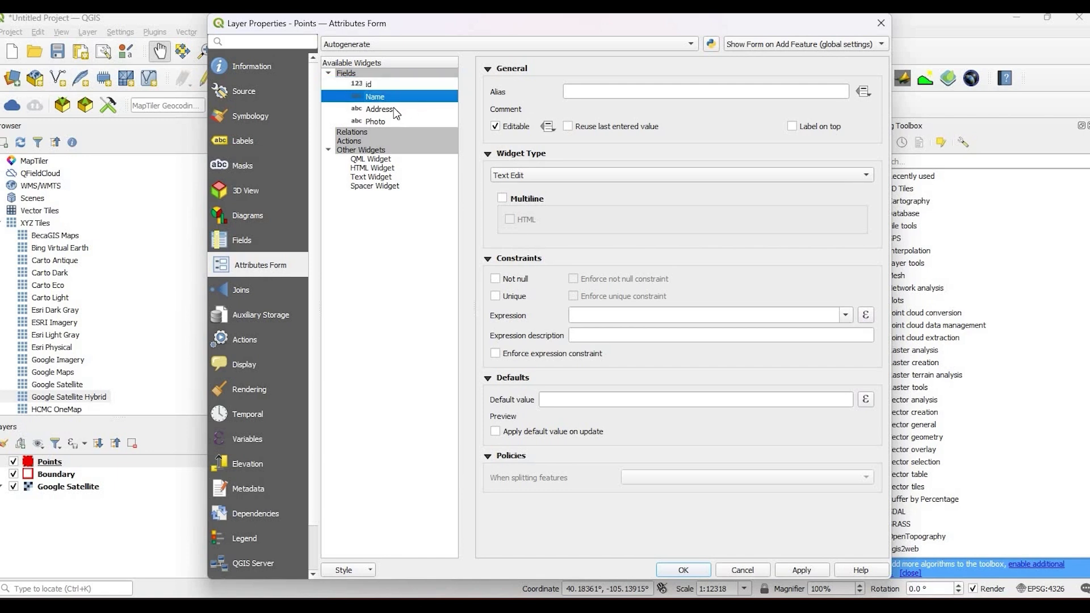
pyautogui.press('Down')
pyautogui.press('Down')
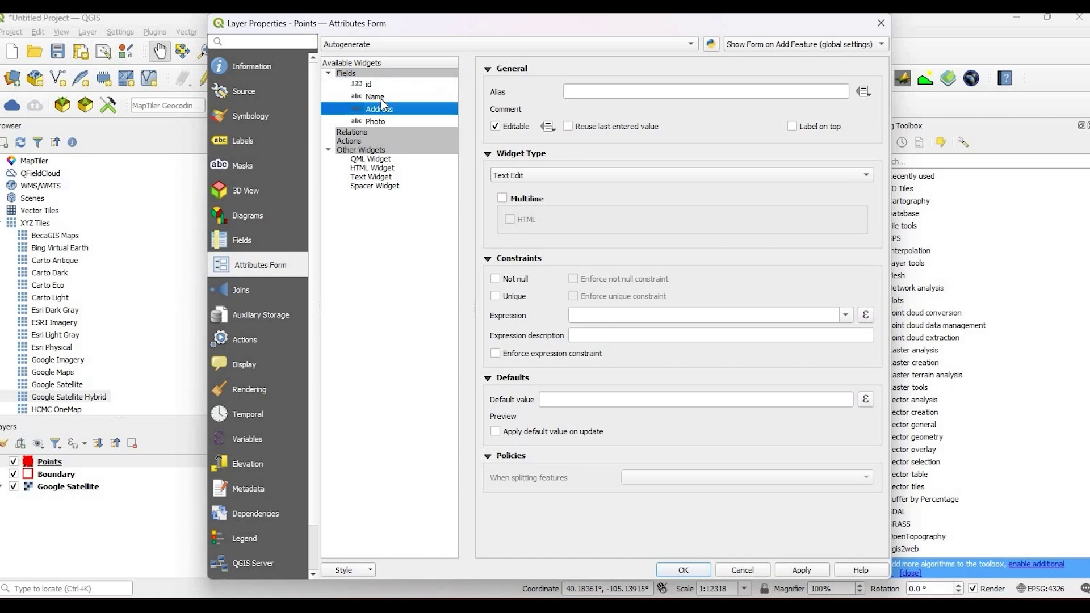
pyautogui.click(442, 100)
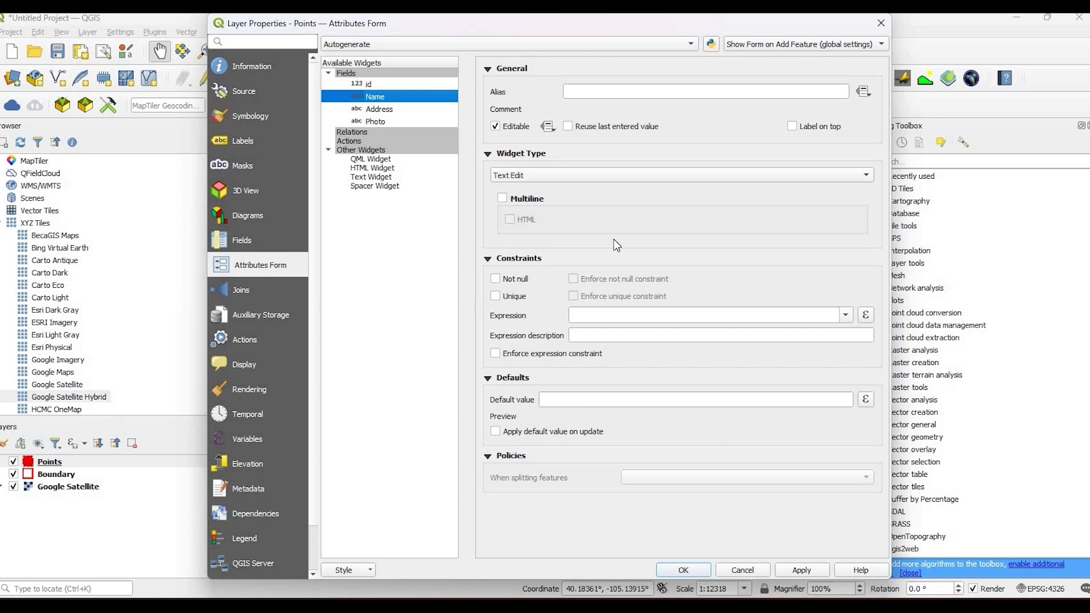
pyautogui.click(560, 175)
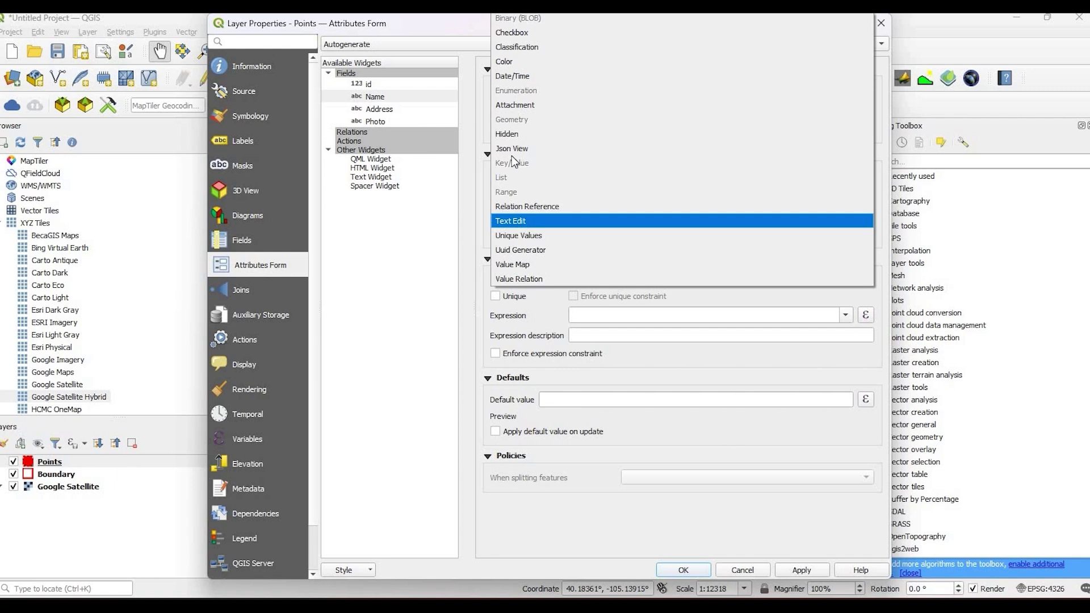
pyautogui.click(512, 155)
pyautogui.click(532, 179)
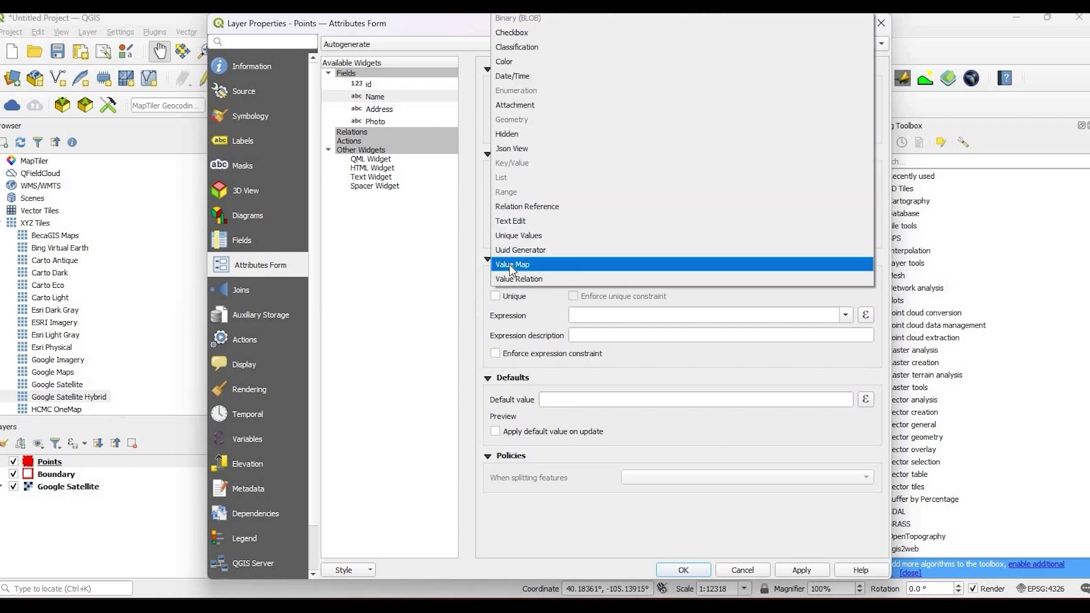
pyautogui.click(526, 264)
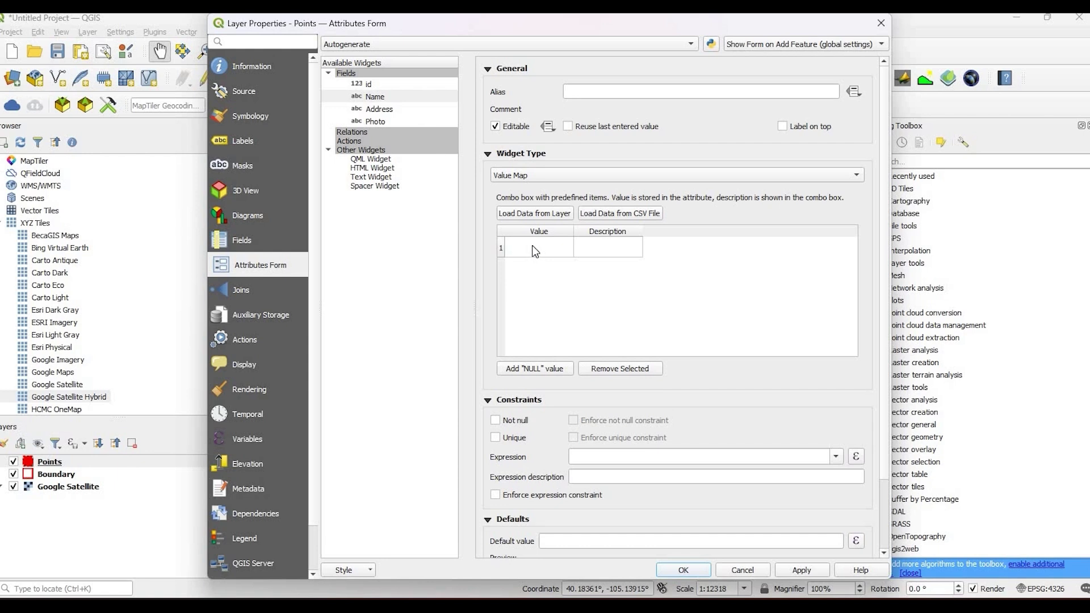
# Step: Add Starbucks and Ziggi's to the Name value map with matching descriptions, and set the field's Not null constraint
pyautogui.click(533, 245)
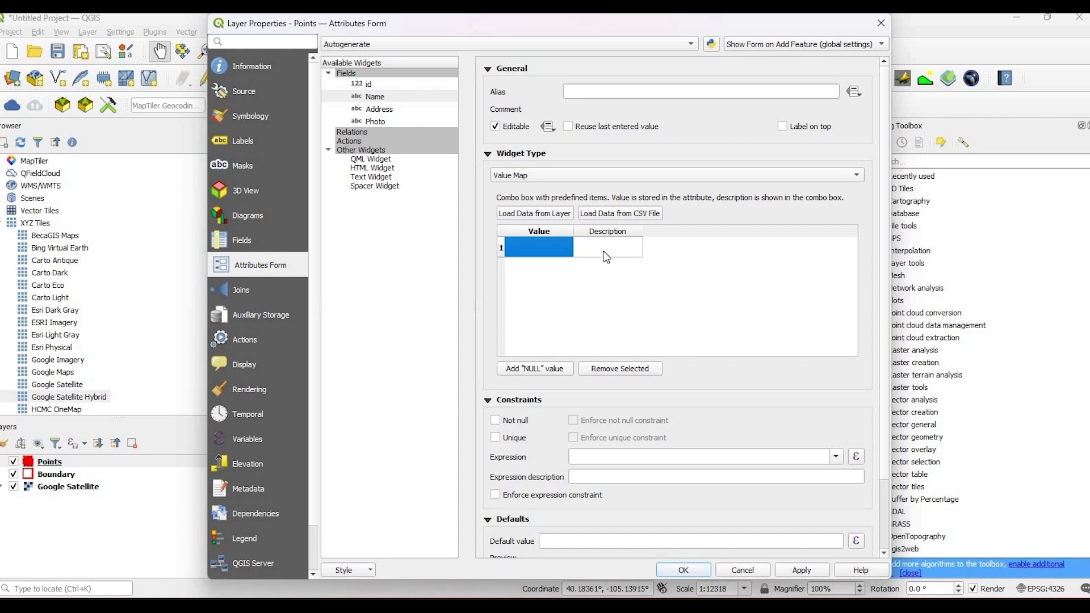
pyautogui.doubleClick(543, 249)
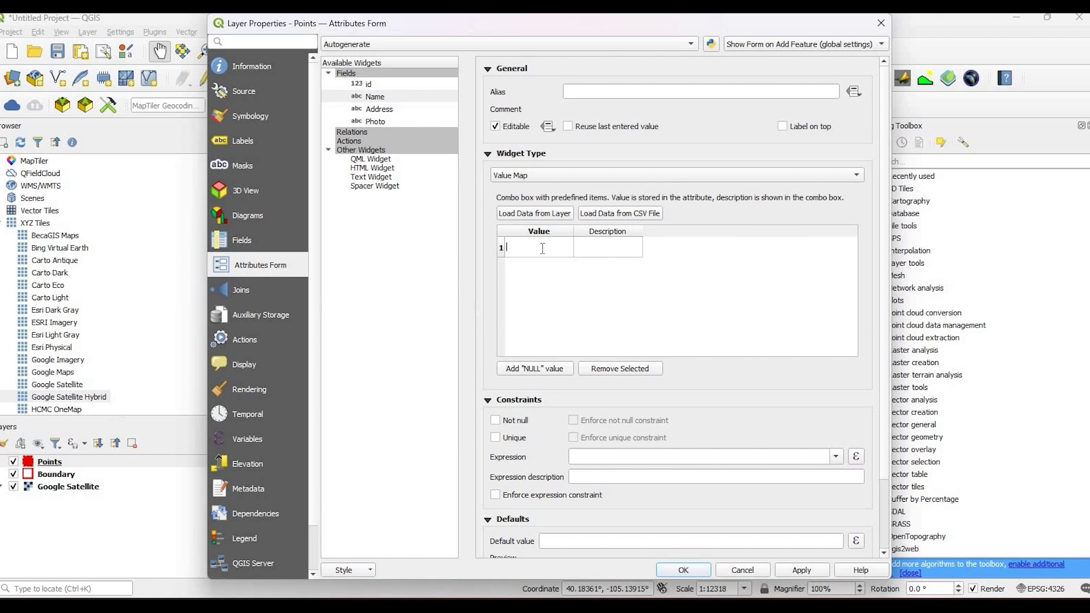
pyautogui.write('Starbucks')
pyautogui.press('Tab')
pyautogui.write('Starb')
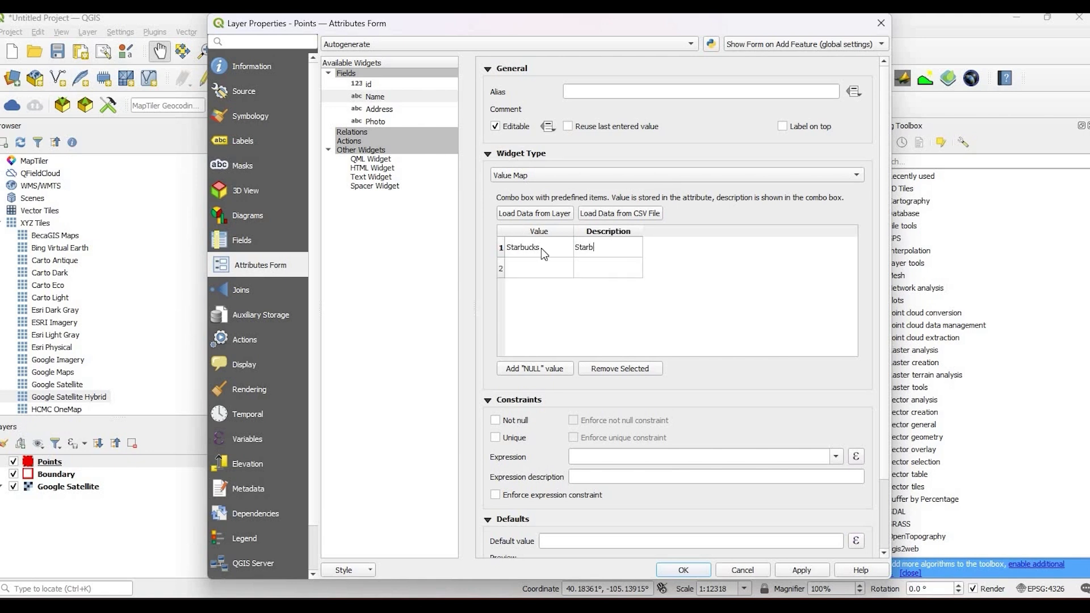
pyautogui.write('ucks')
pyautogui.doubleClick(526, 269)
pyautogui.write("Ziggi's")
pyautogui.press('Tab')
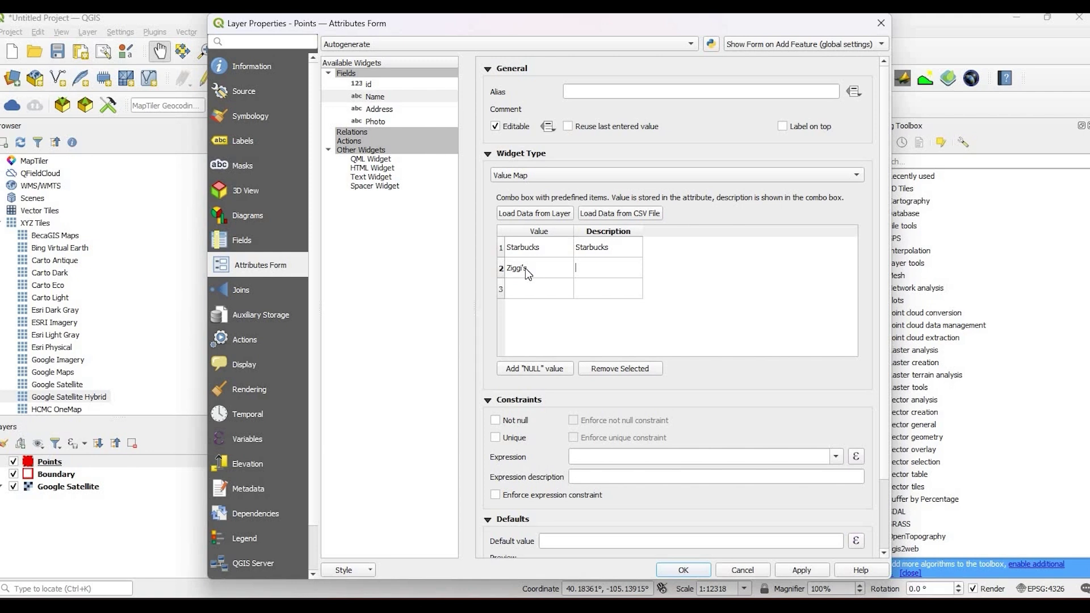
pyautogui.write("Ziggi's")
pyautogui.click(507, 424)
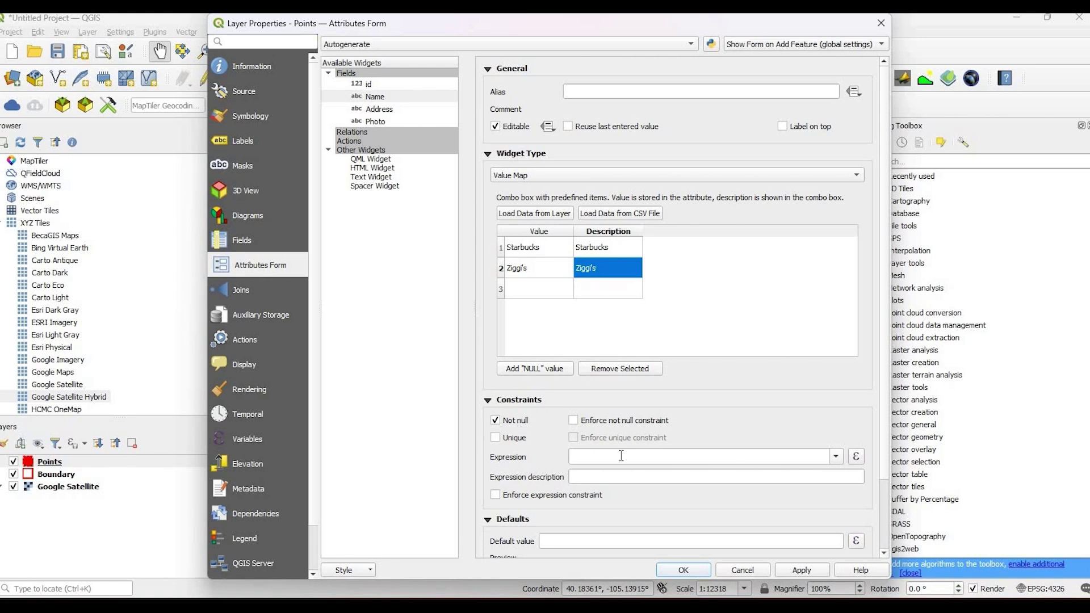
# Step: Set the Photo field's widget type to Attachment in the Points layer's attributes form and accept the layer properties
pyautogui.click(378, 109)
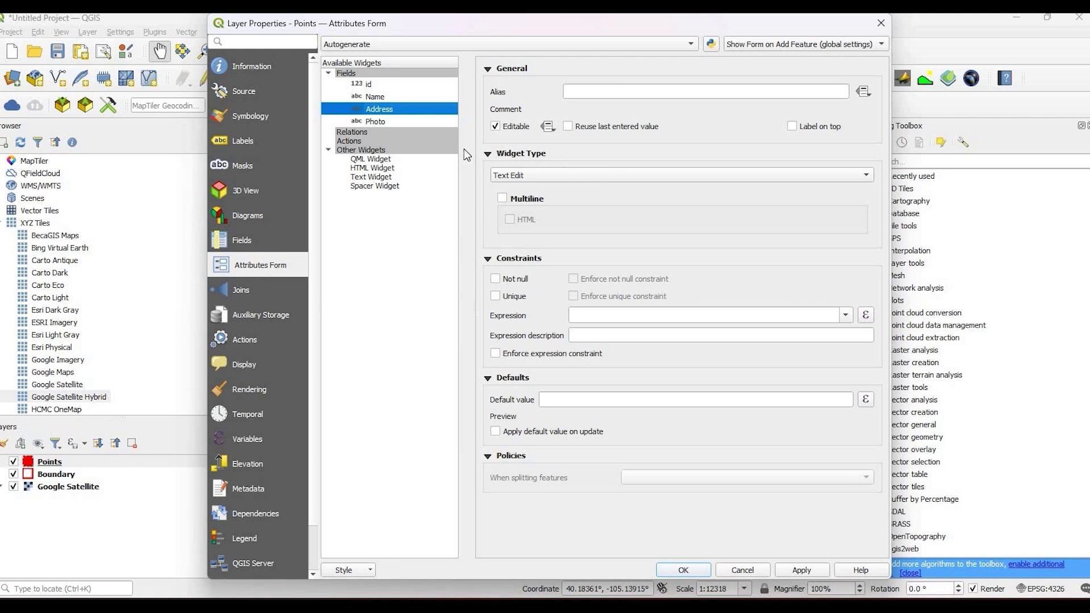
pyautogui.click(373, 121)
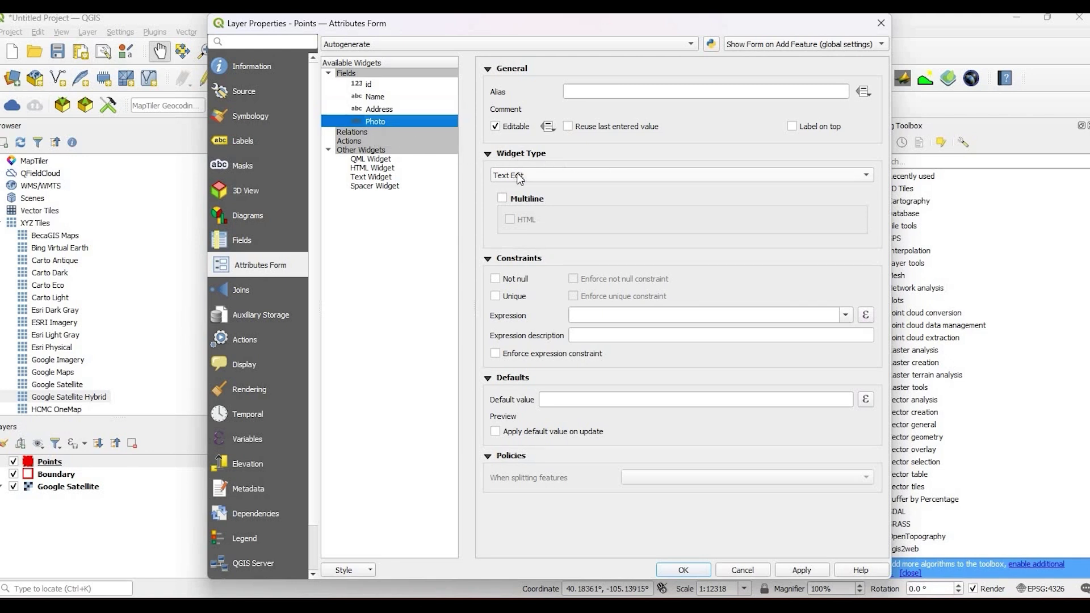
pyautogui.click(493, 175)
pyautogui.press('Escape')
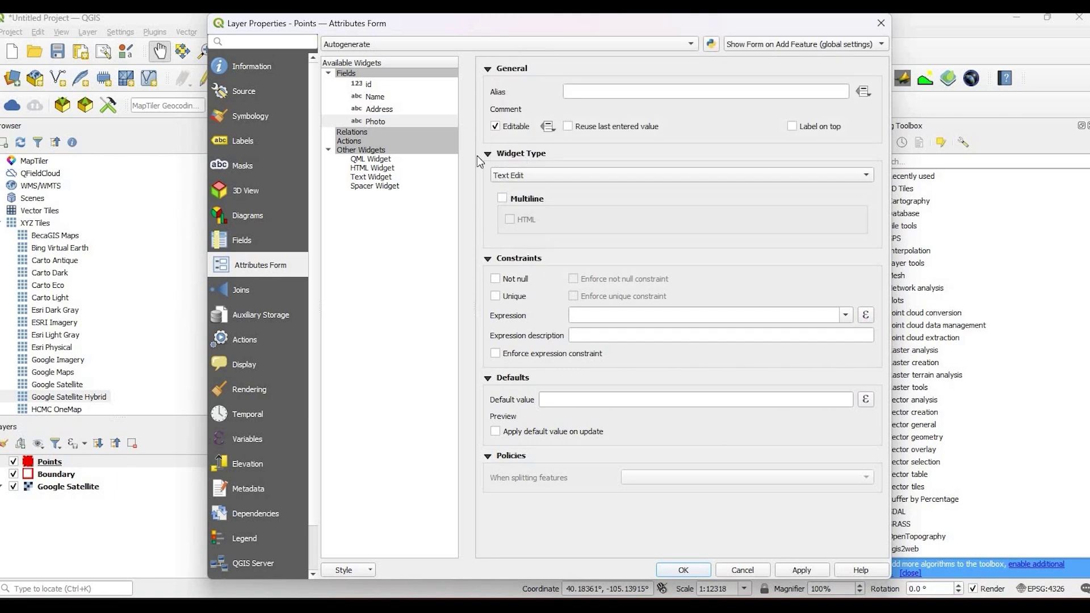
pyautogui.click(525, 175)
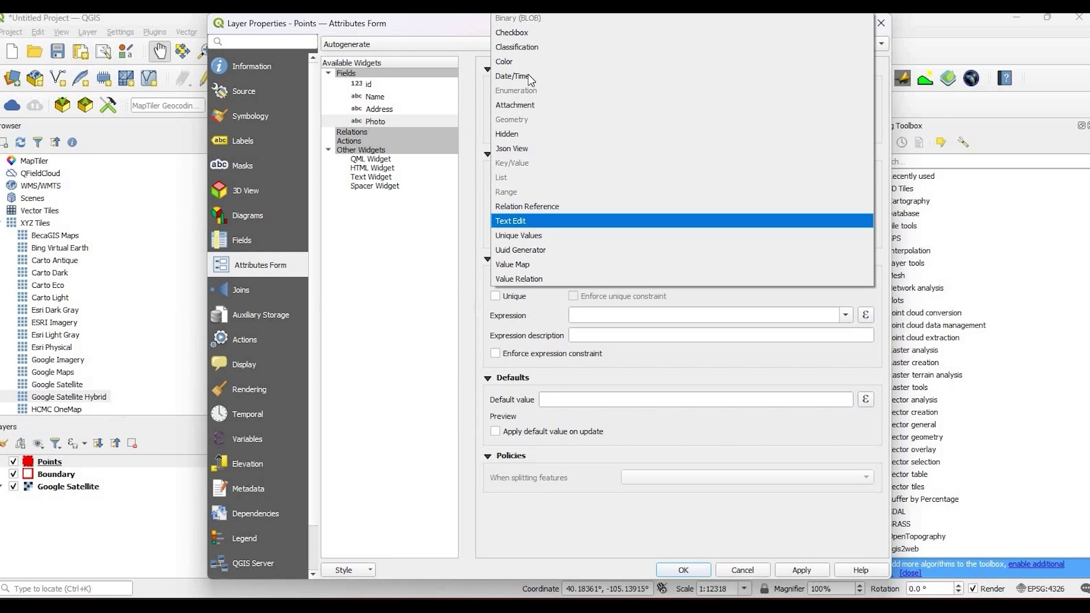
pyautogui.click(527, 106)
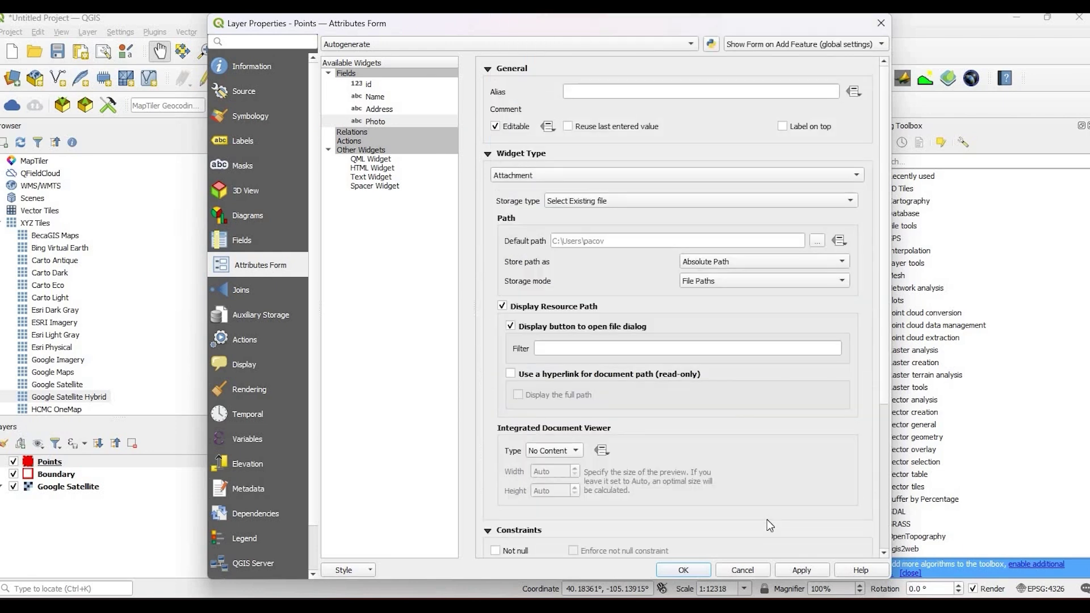
pyautogui.click(801, 571)
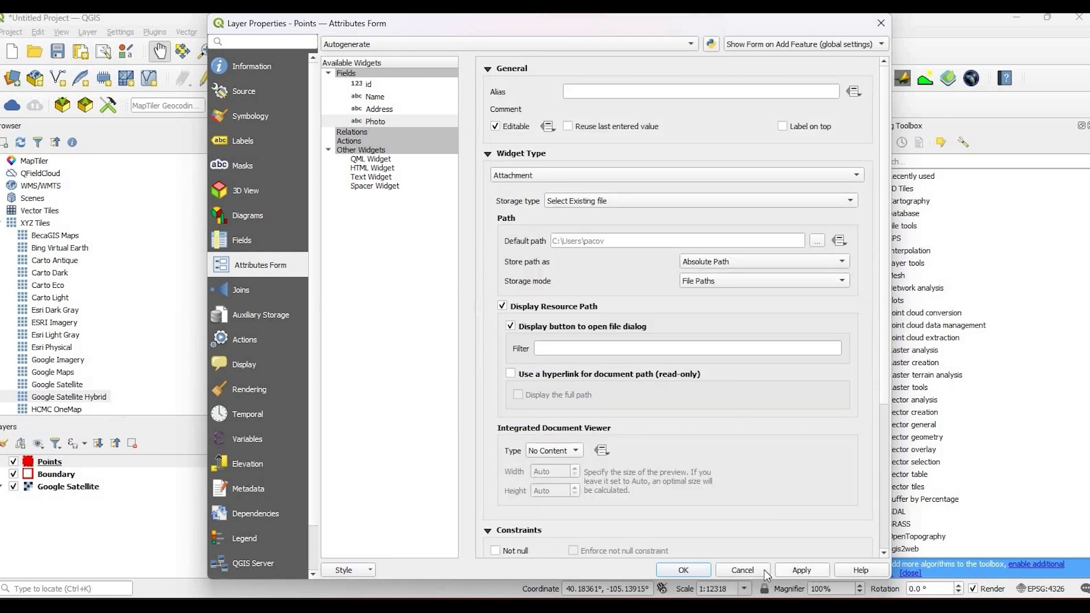
pyautogui.click(697, 568)
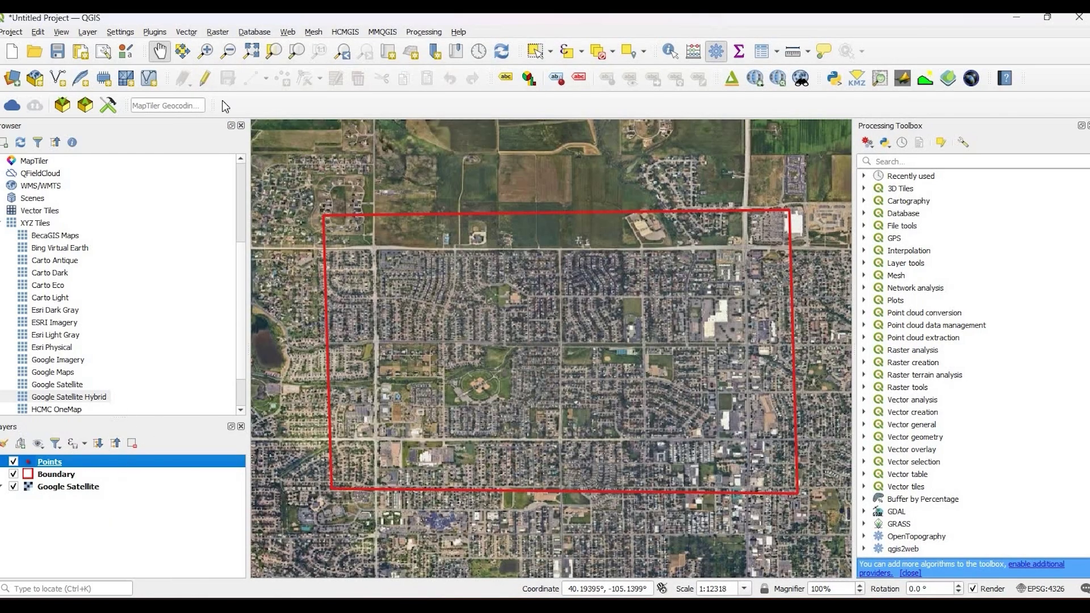
# Step: Start editing the Points layer, place a trial point inside the boundary, and give it id 1 and Name Starbucks
pyautogui.click(206, 81)
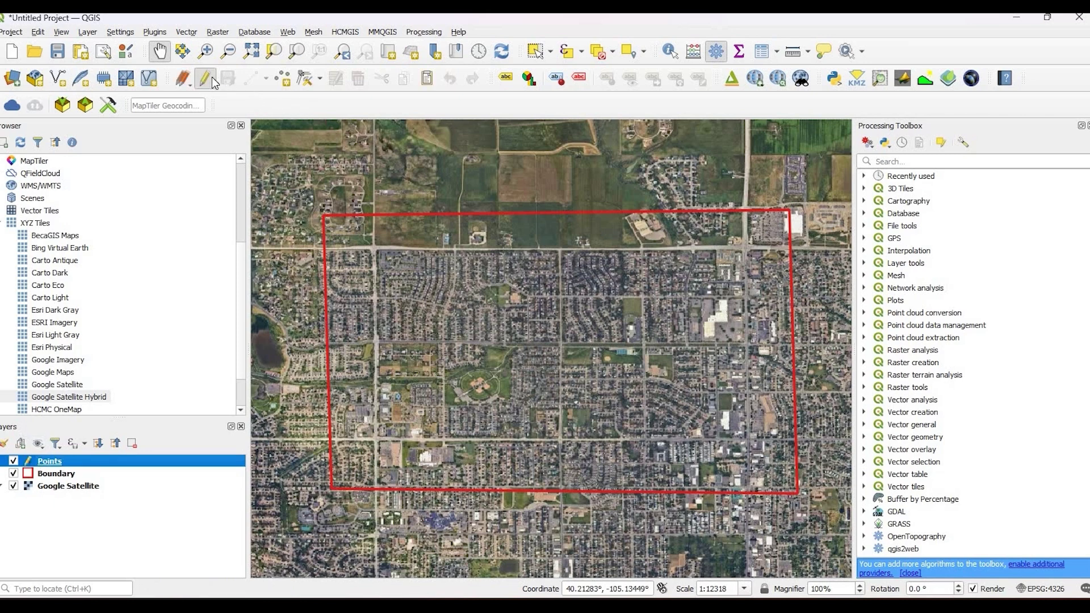
pyautogui.click(283, 78)
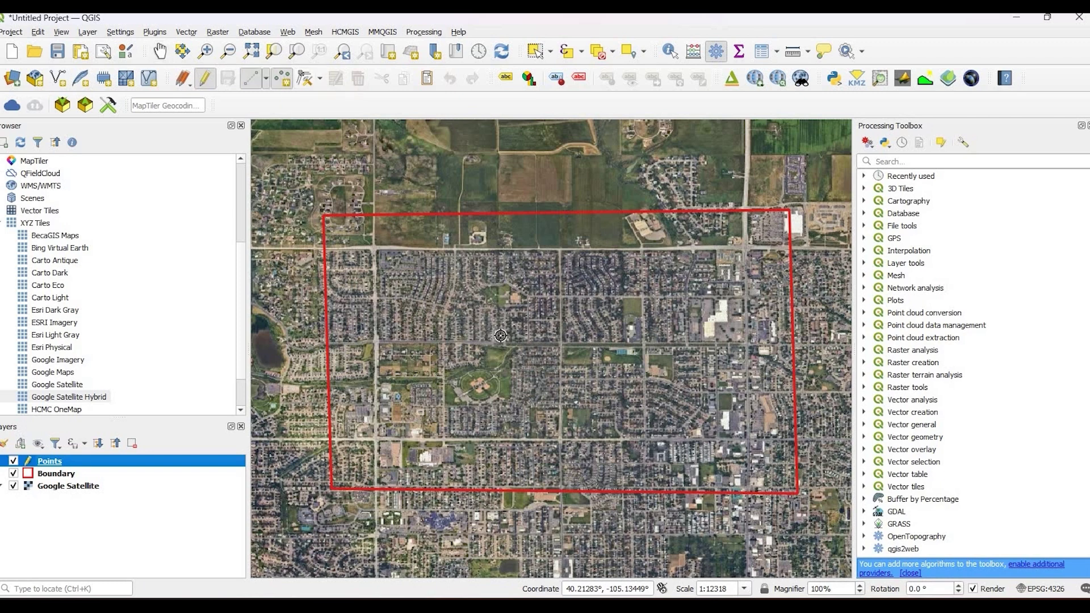
pyautogui.click(497, 386)
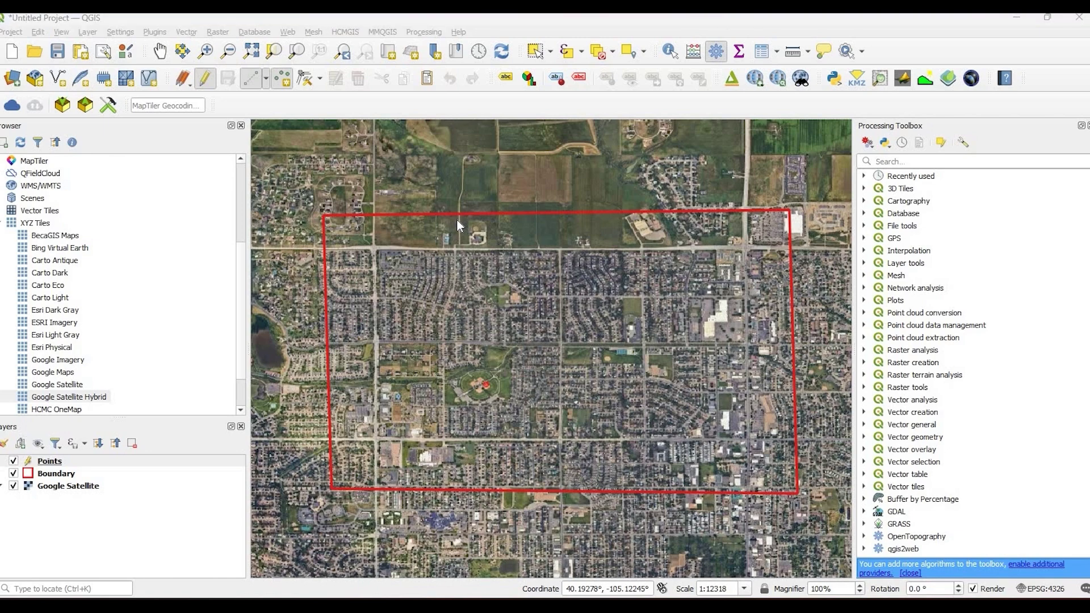
pyautogui.moveTo(443, 218); pyautogui.dragTo(477, 273)
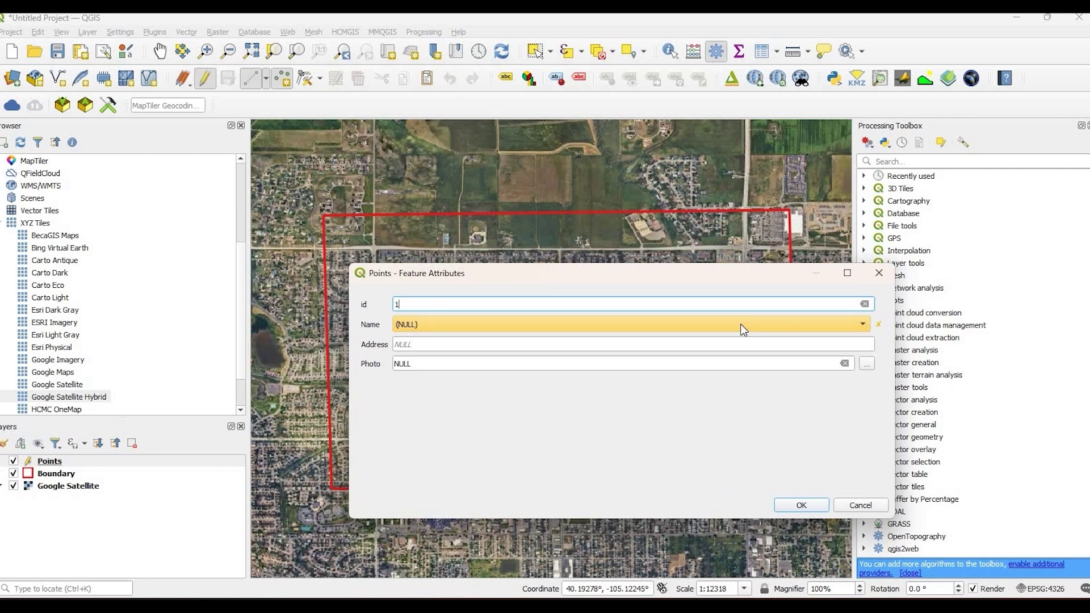
pyautogui.click(864, 324)
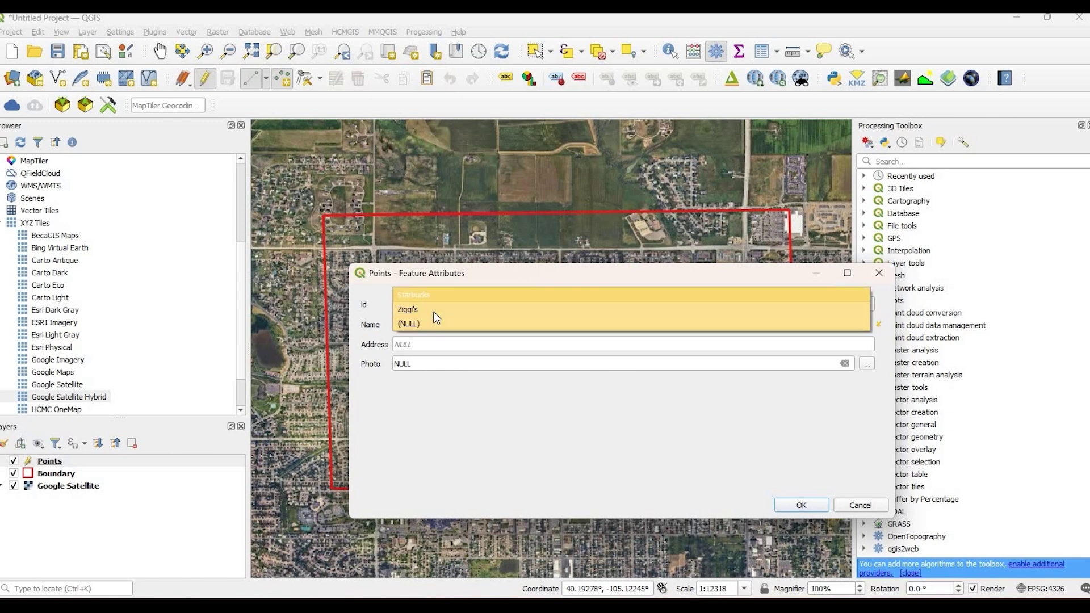
pyautogui.click(438, 296)
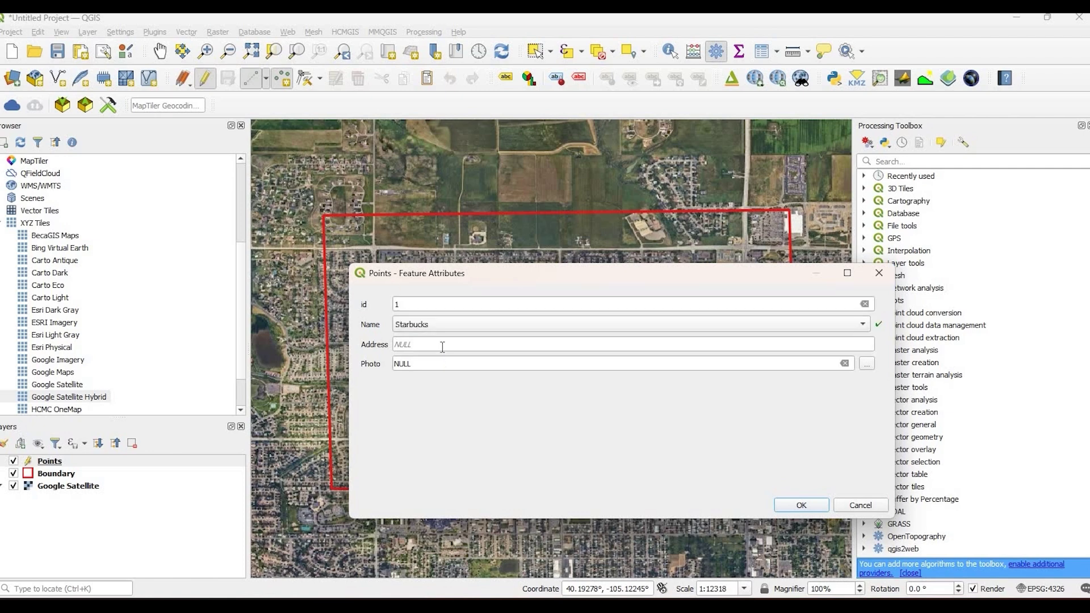
# Step: Try the trial point's Address and Photo fields, then discard the point and stop editing the Points layer
pyautogui.click(442, 345)
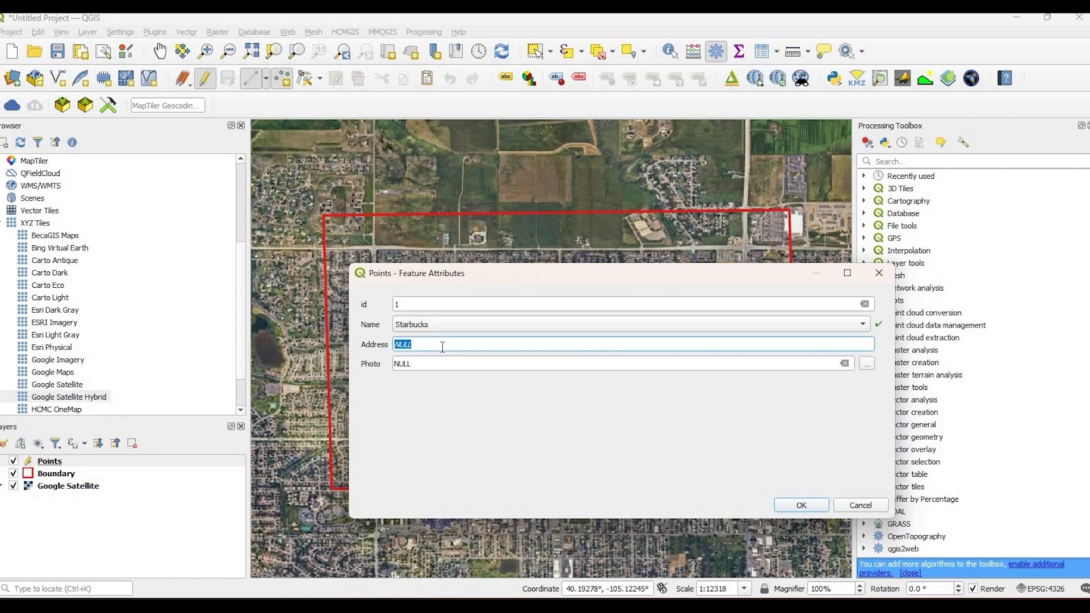
pyautogui.write('123')
pyautogui.click(867, 364)
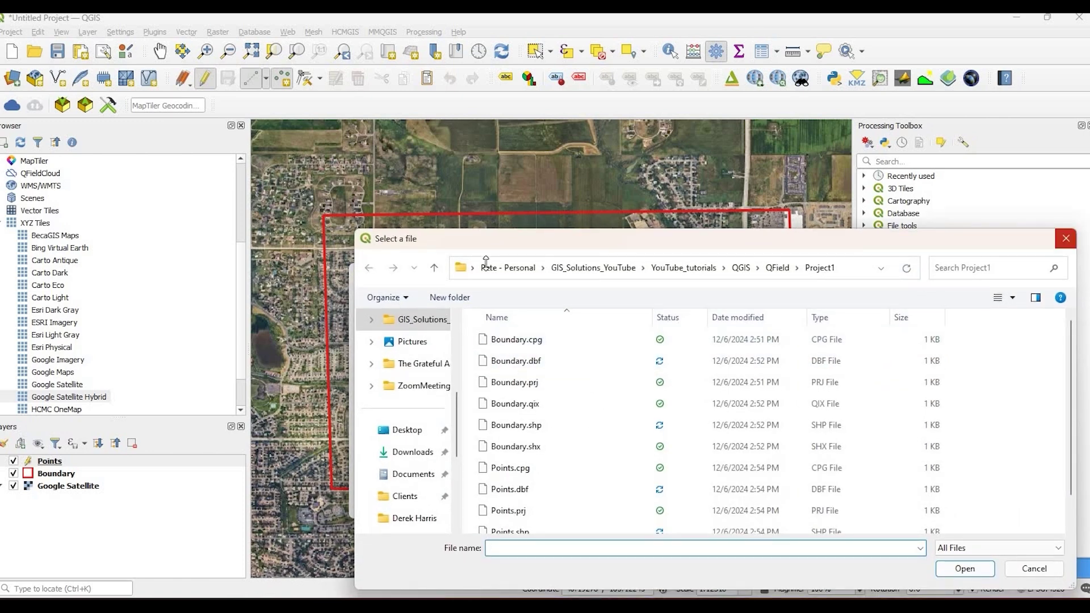
pyautogui.click(1061, 243)
pyautogui.click(861, 505)
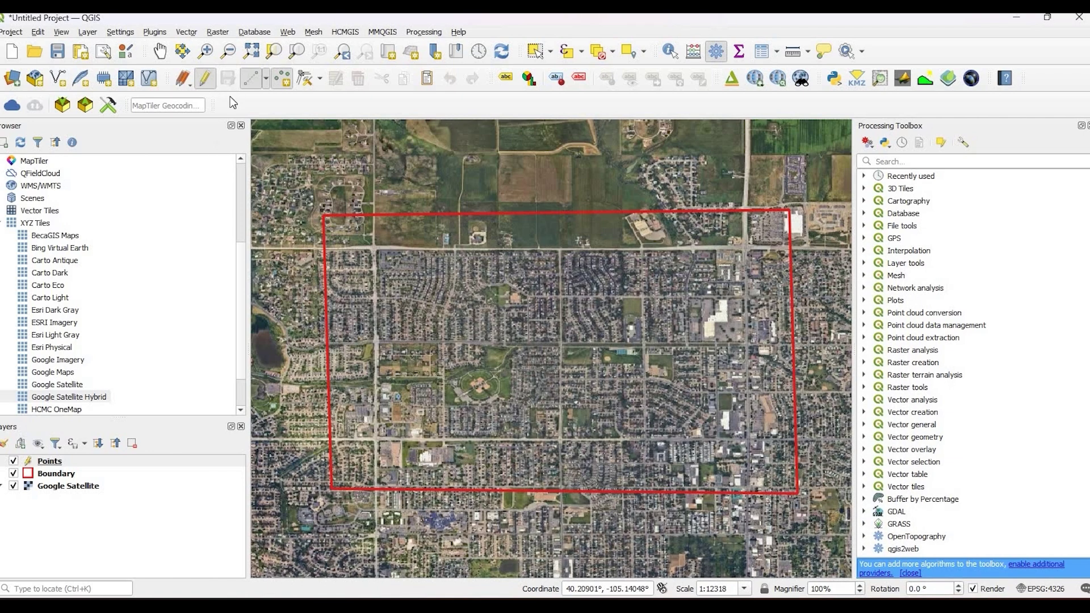
pyautogui.click(204, 78)
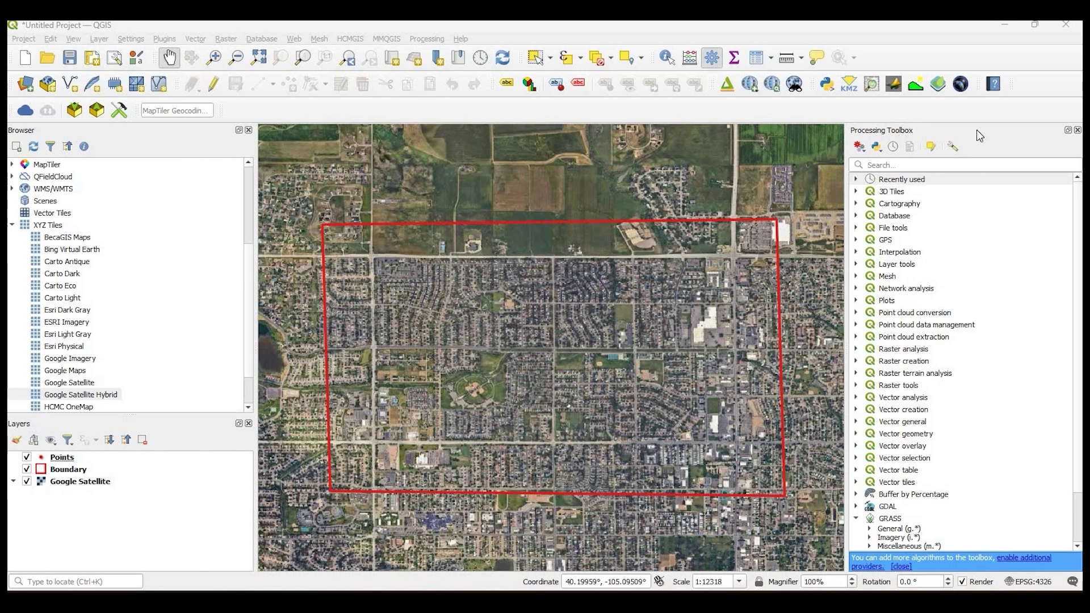
# Step: Start the Generate XYZ tiles (MBTiles) tool and draw its extent on the map canvas as a rectangle surrounding the Boundary polygon
pyautogui.click(431, 40)
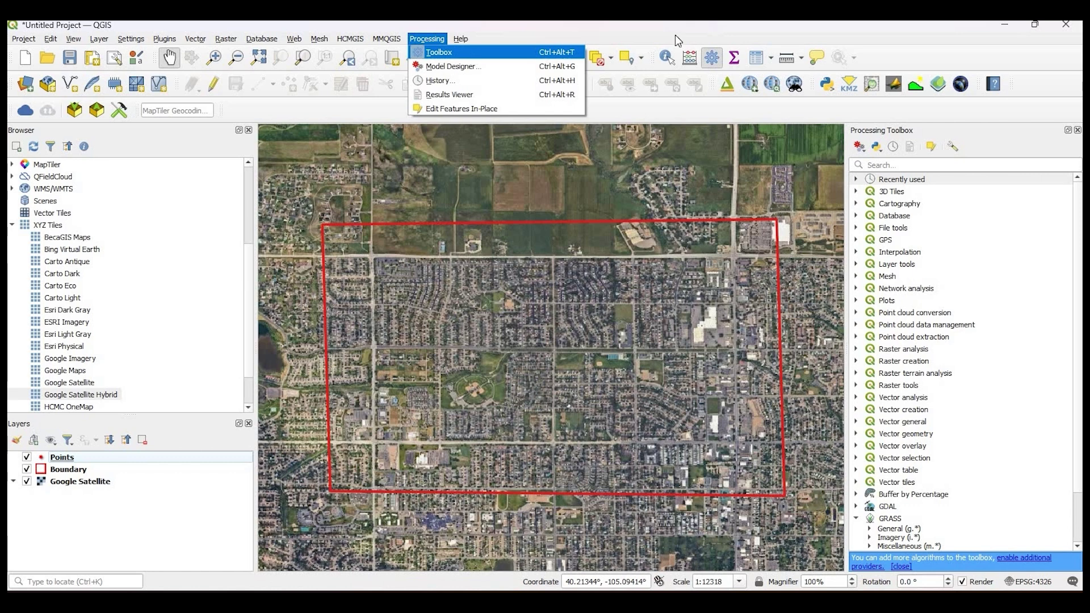
pyautogui.click(967, 558)
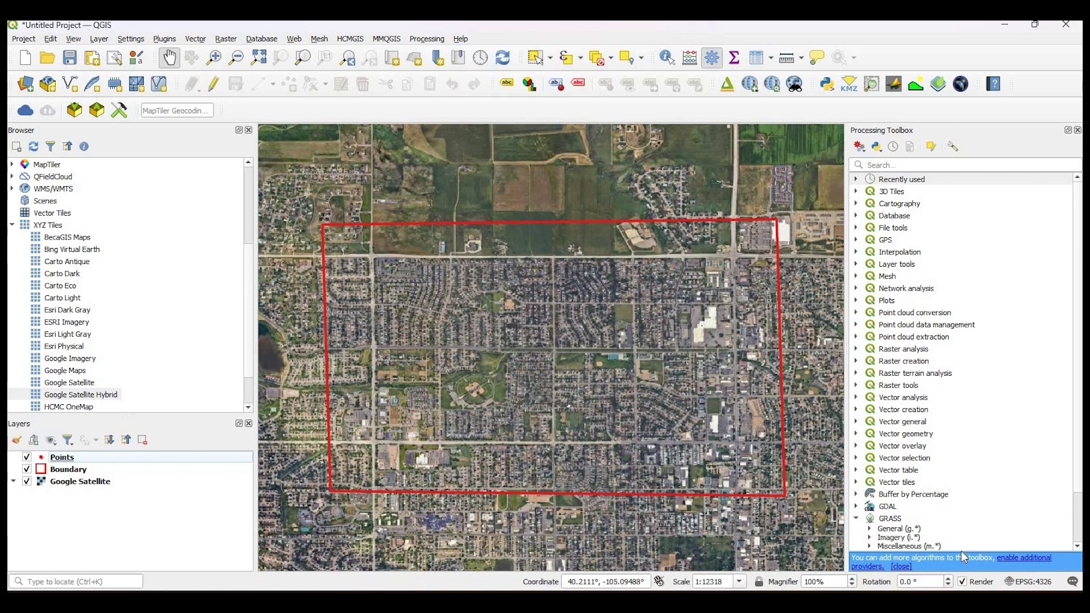
pyautogui.click(857, 385)
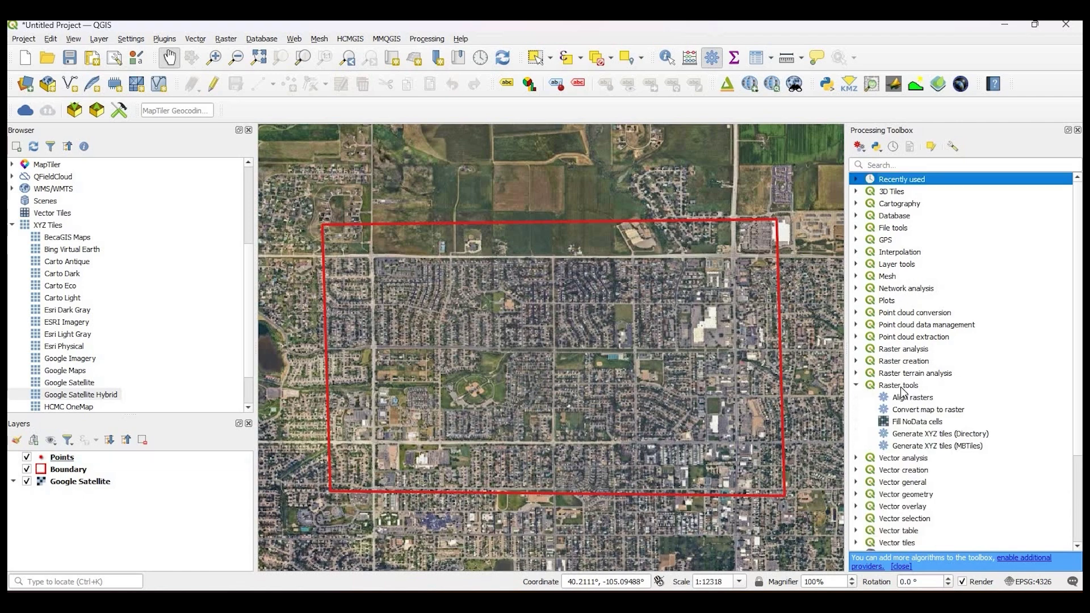
pyautogui.doubleClick(916, 447)
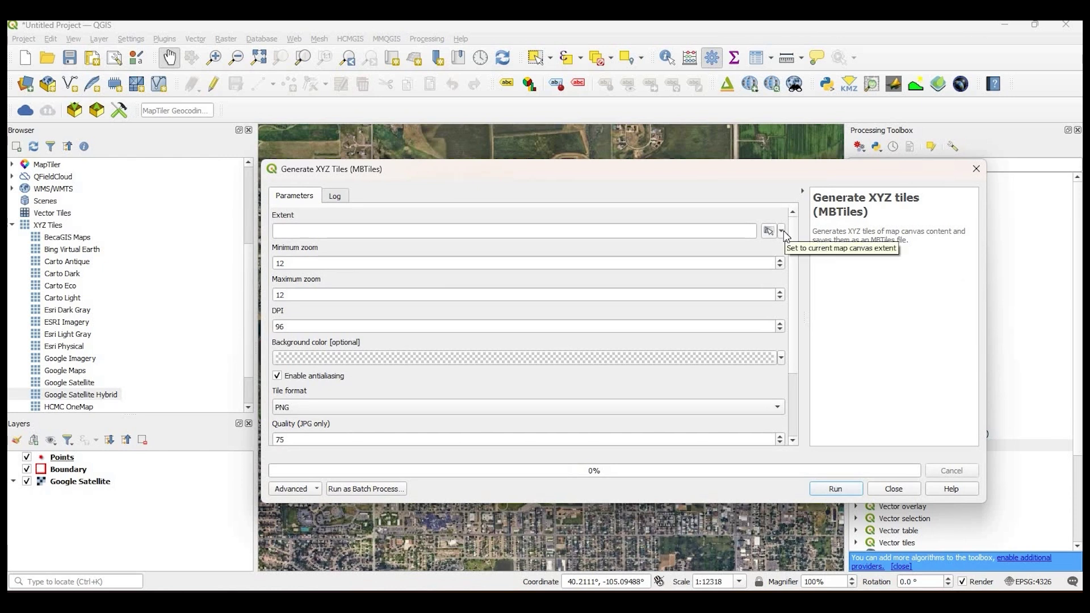
pyautogui.click(782, 231)
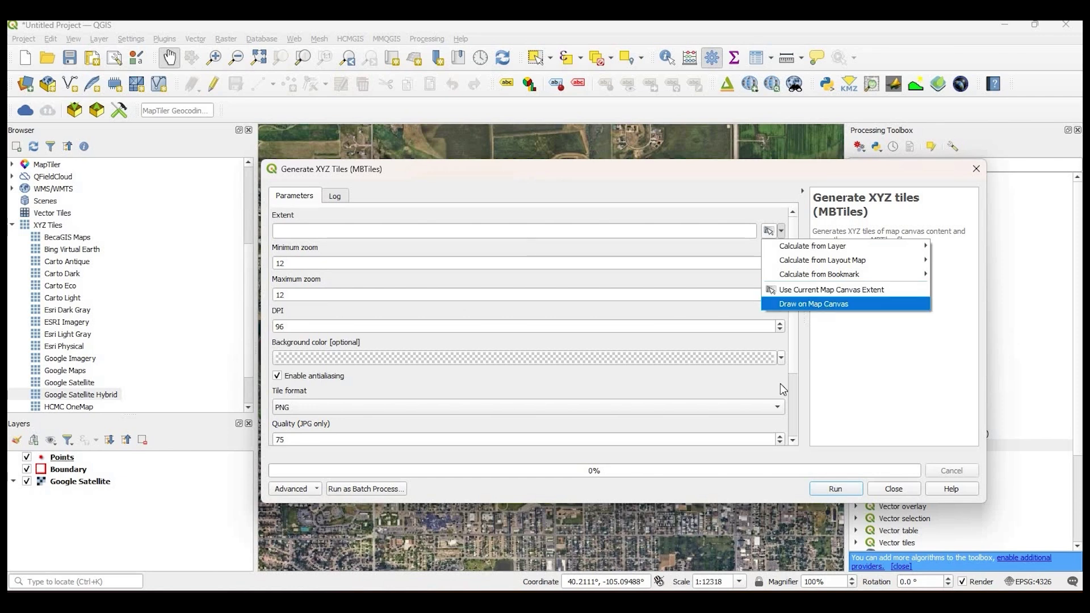
pyautogui.click(818, 304)
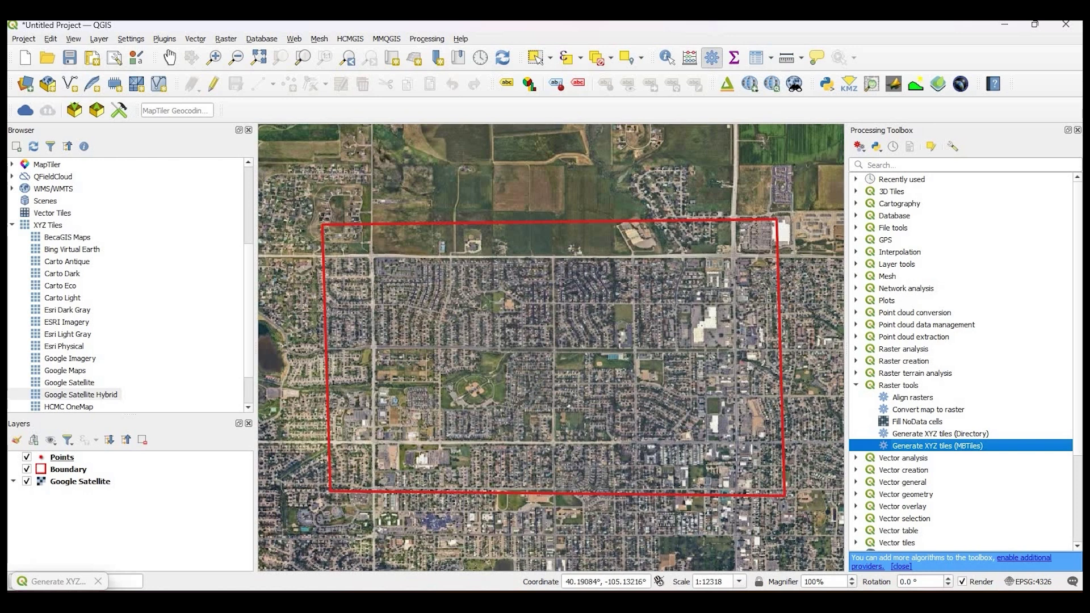
pyautogui.moveTo(293, 200); pyautogui.dragTo(808, 520)
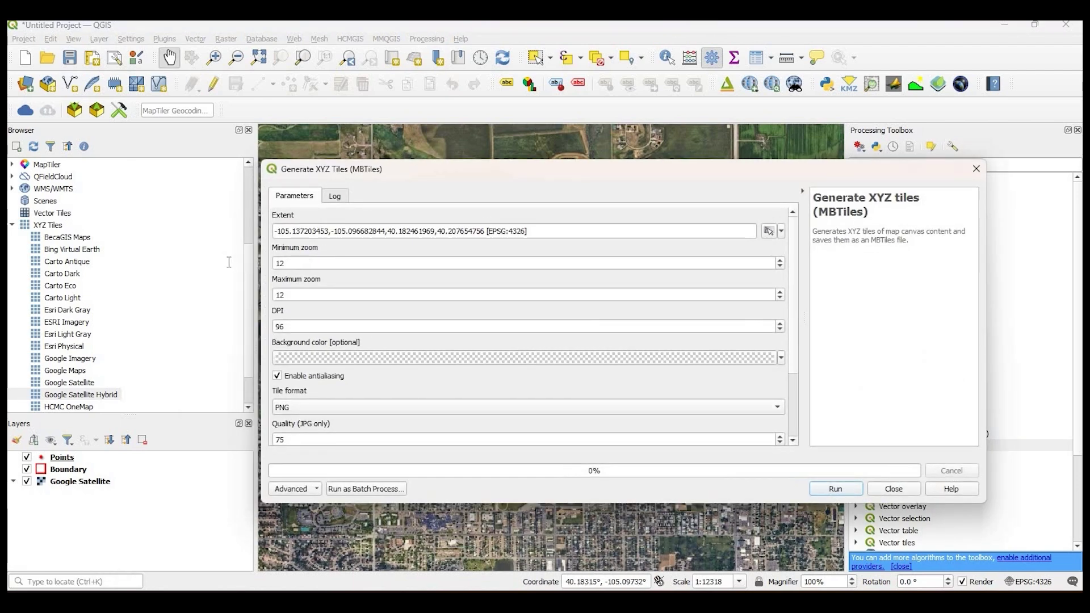
# Step: Set the tiles' minimum zoom to 2, maximum zoom to 18 and DPI to 300
pyautogui.press('Tab')
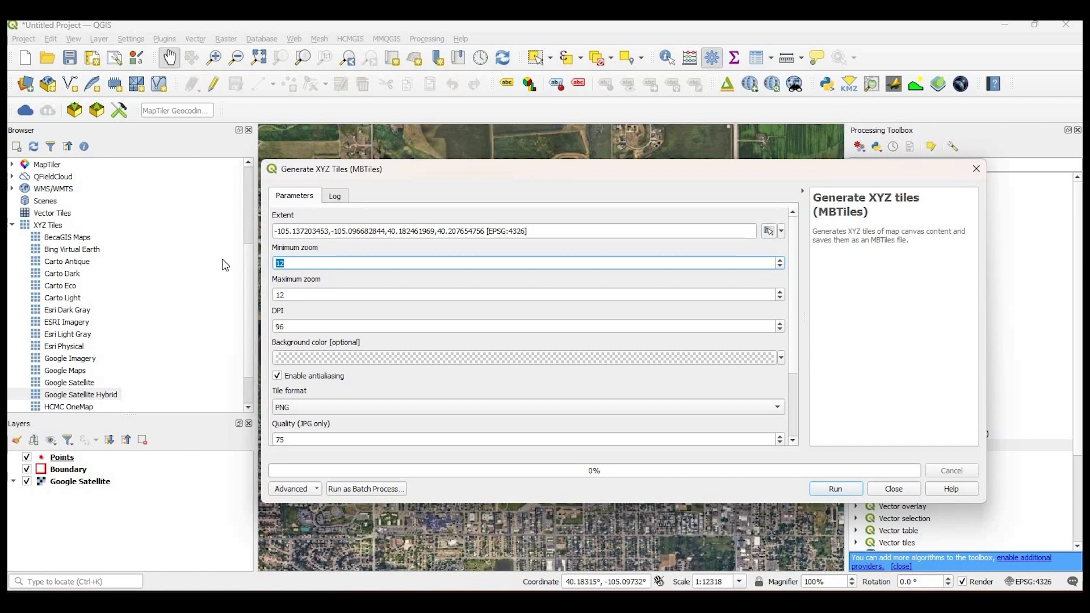
pyautogui.write('2')
pyautogui.press('Tab')
pyautogui.write('18')
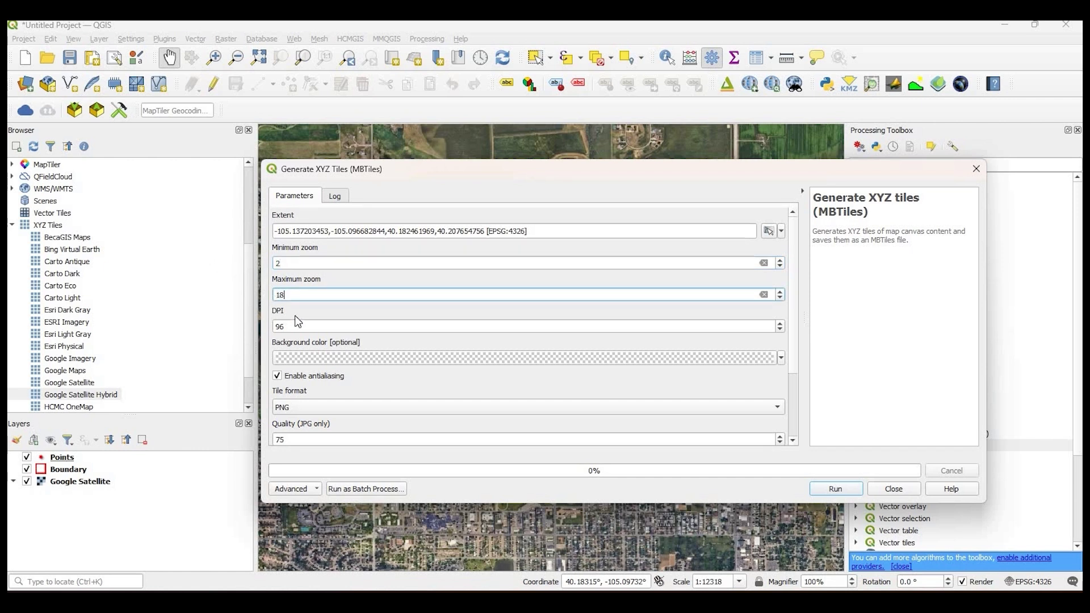
pyautogui.press('Tab')
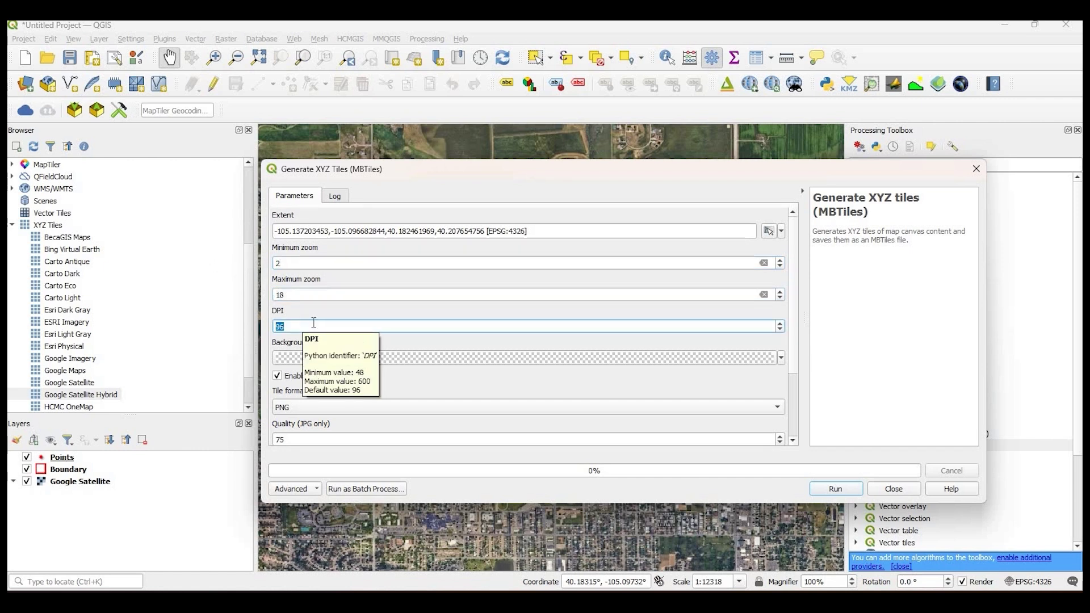
pyautogui.write('300')
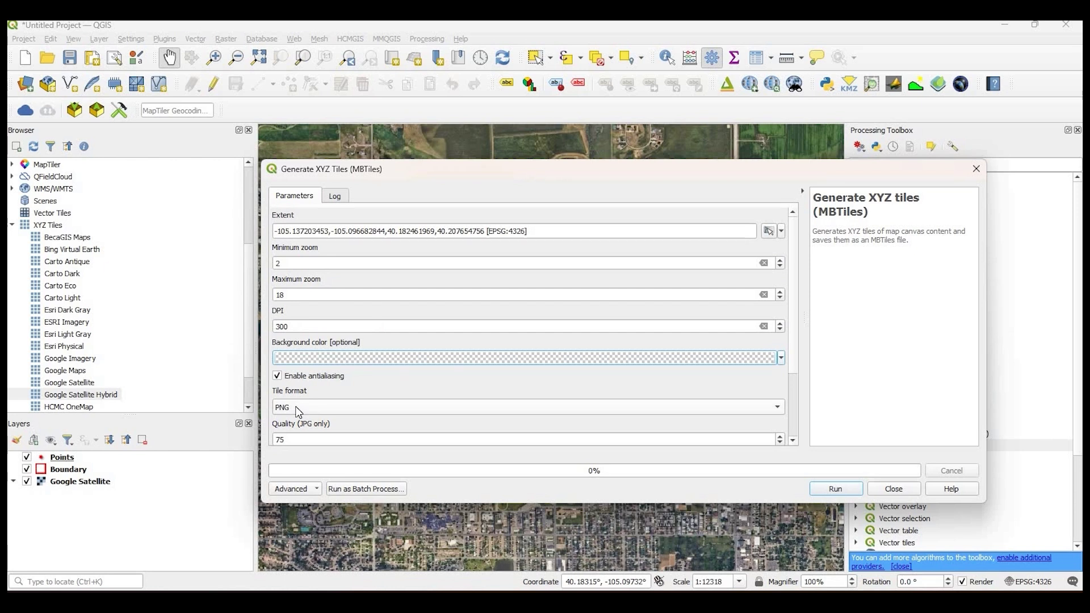
# Step: Set the tile format to JPG with a quality of 90
pyautogui.click(298, 409)
pyautogui.click(295, 422)
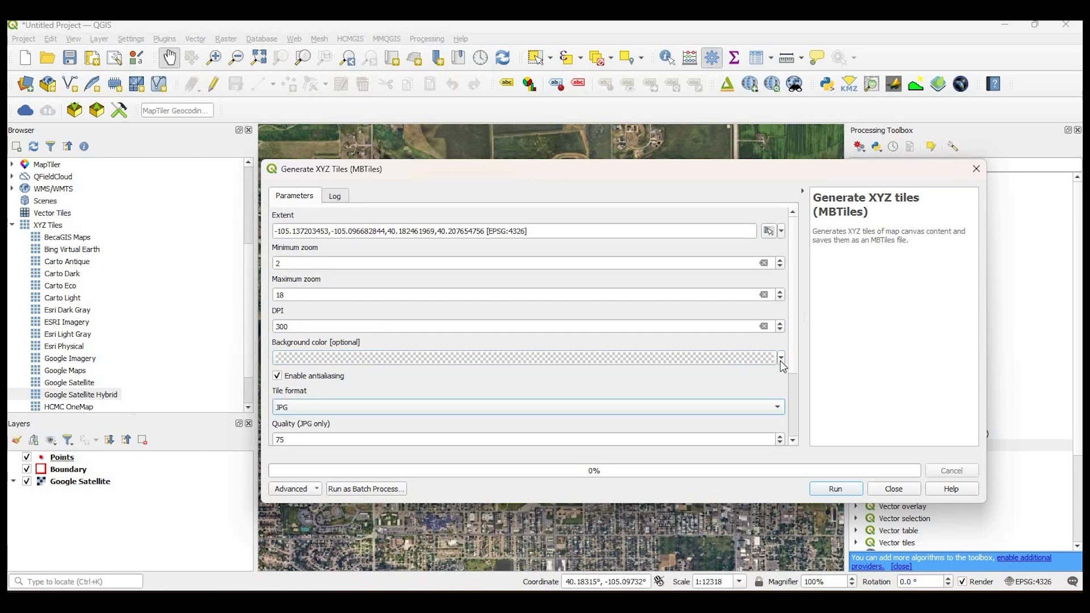
pyautogui.scroll(-3, 325, 364)
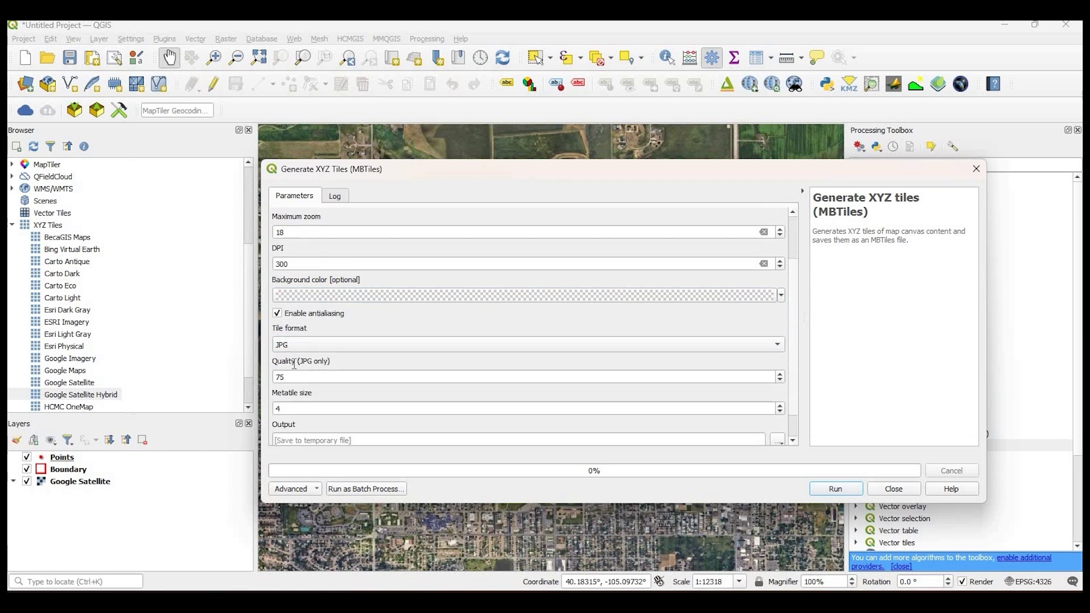
pyautogui.press('Tab')
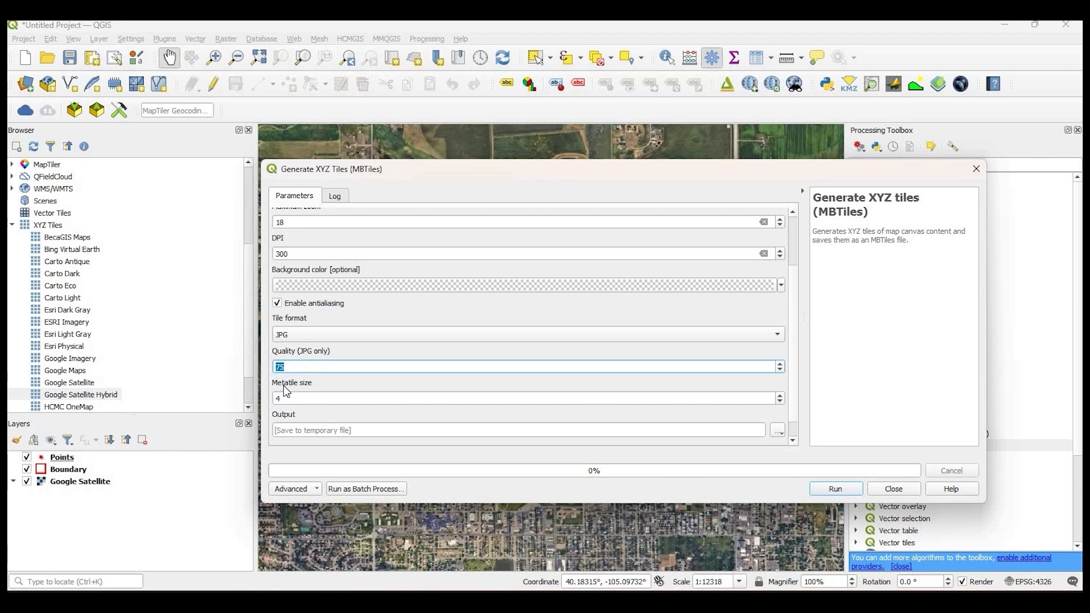
pyautogui.write('90')
# Step: Move the tile generation dialog aside and hide the Boundary layer on the map
pyautogui.moveTo(411, 172); pyautogui.dragTo(505, 207)
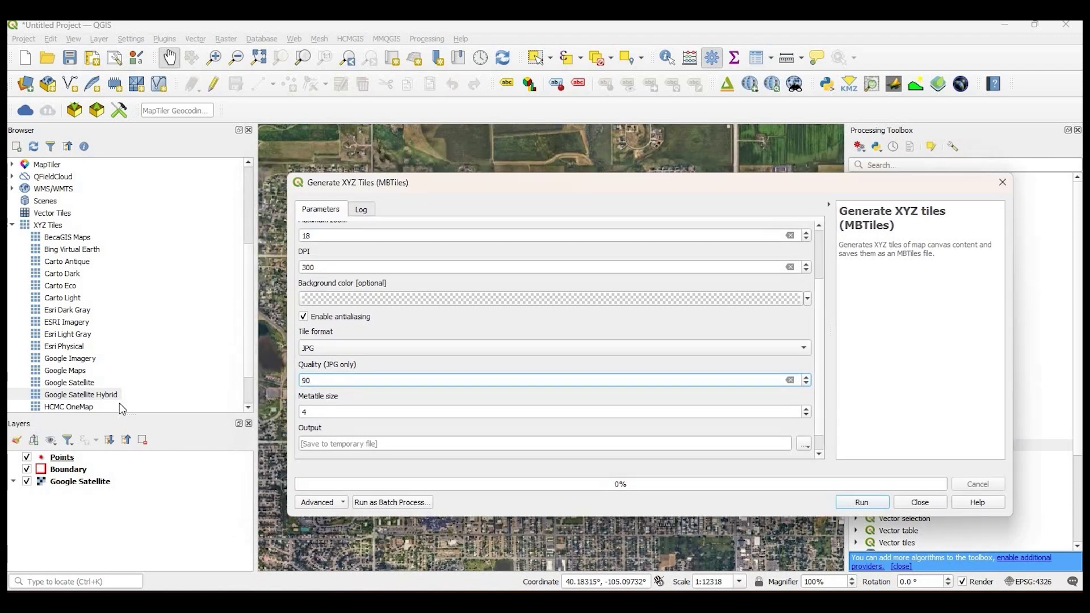
pyautogui.click(27, 470)
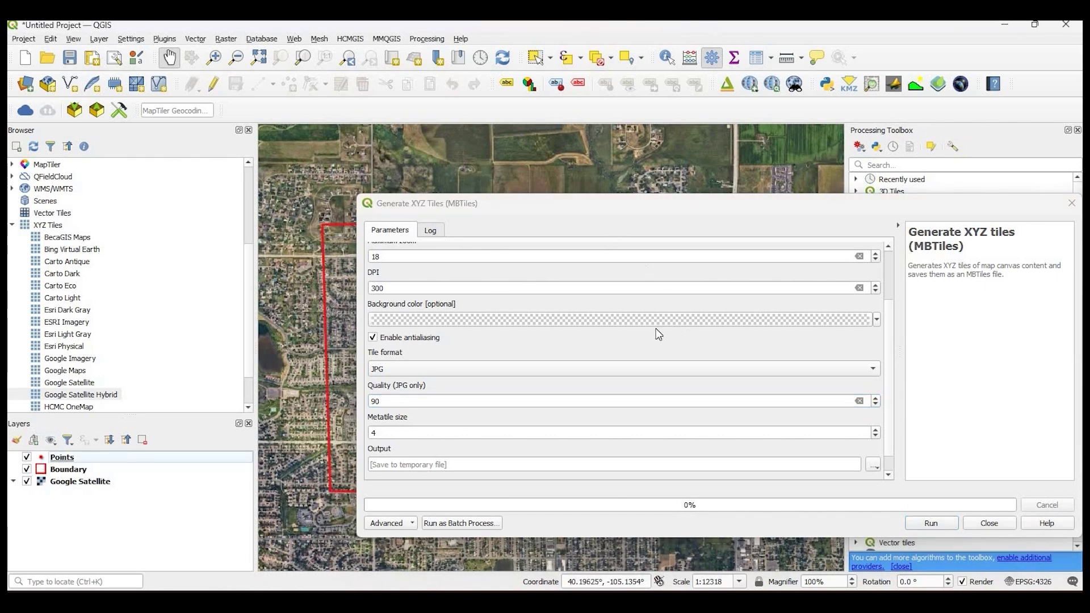
pyautogui.moveTo(535, 204); pyautogui.dragTo(475, 270)
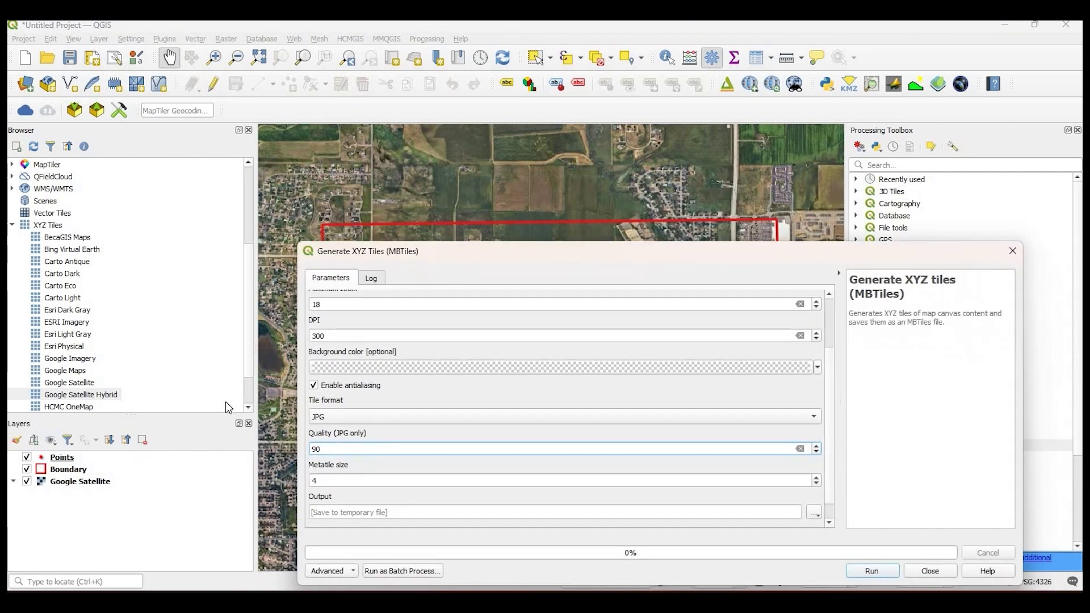
pyautogui.click(26, 470)
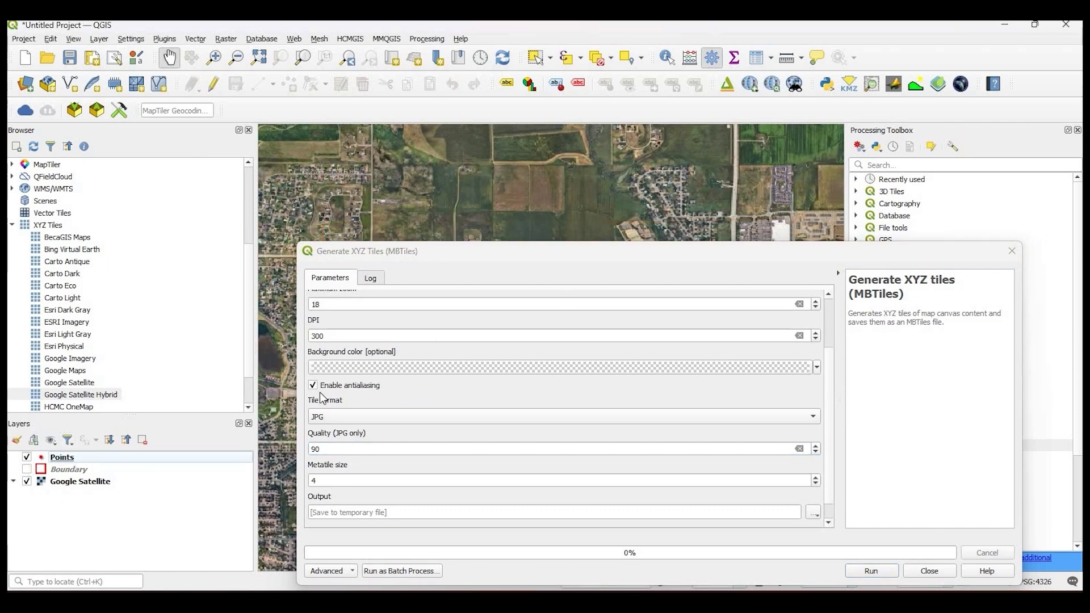
# Step: Set the tile output to an MBTiles file named basemap in the Project1 folder and run the tile generation
pyautogui.click(28, 470)
pyautogui.click(27, 470)
pyautogui.moveTo(397, 242); pyautogui.dragTo(376, 185)
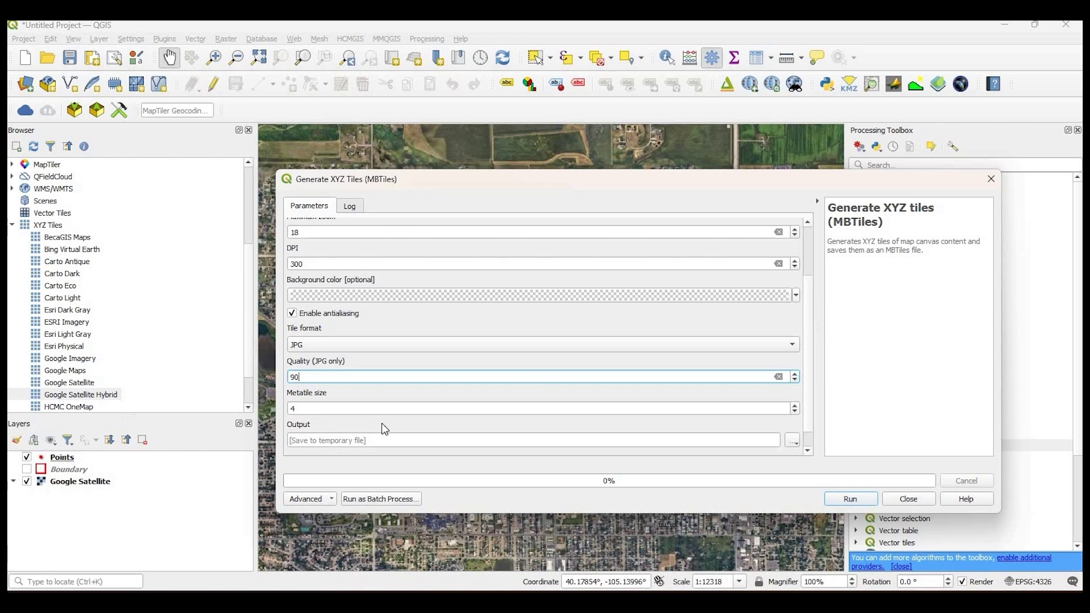
pyautogui.click(795, 441)
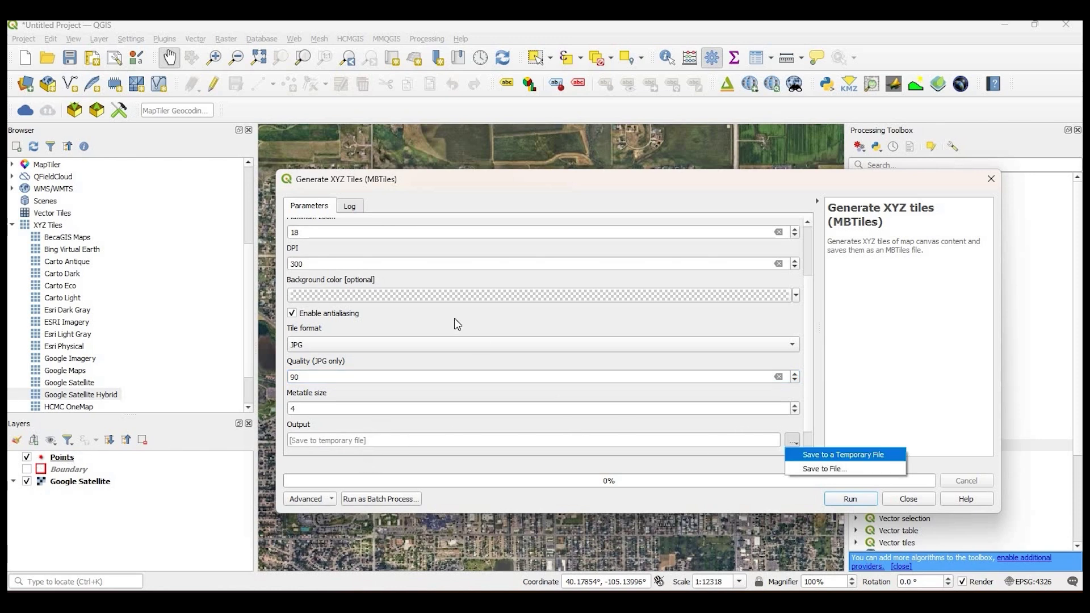
pyautogui.press('Return')
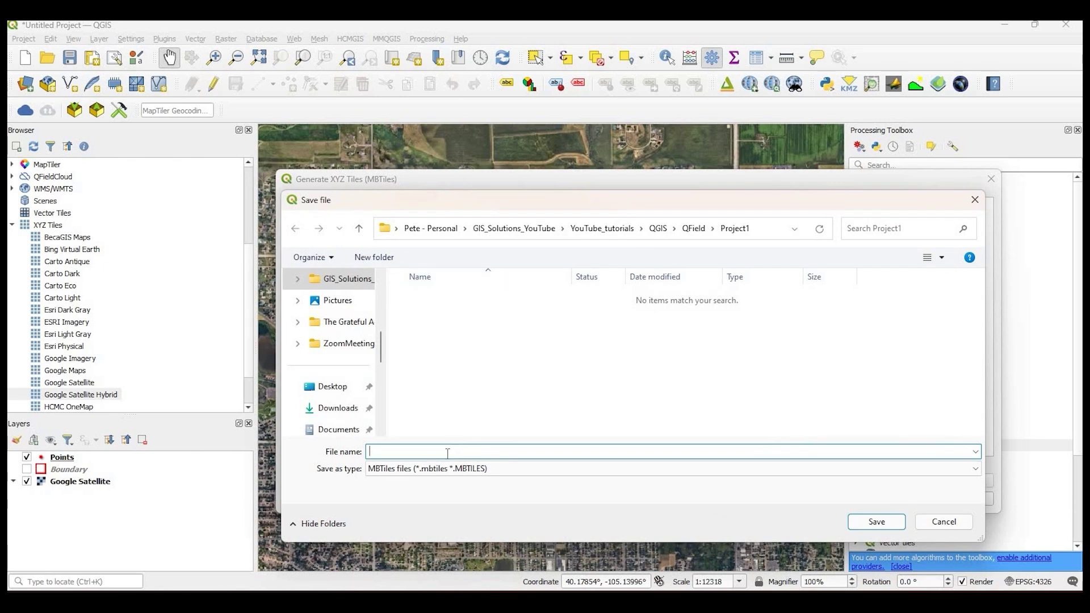
pyautogui.write('b')
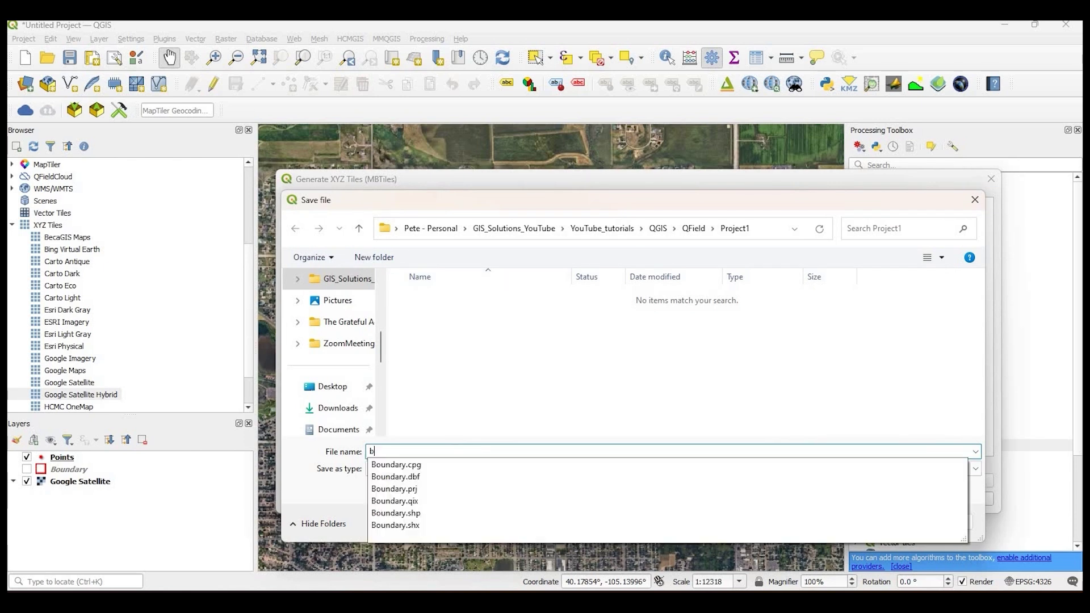
pyautogui.write('asemap')
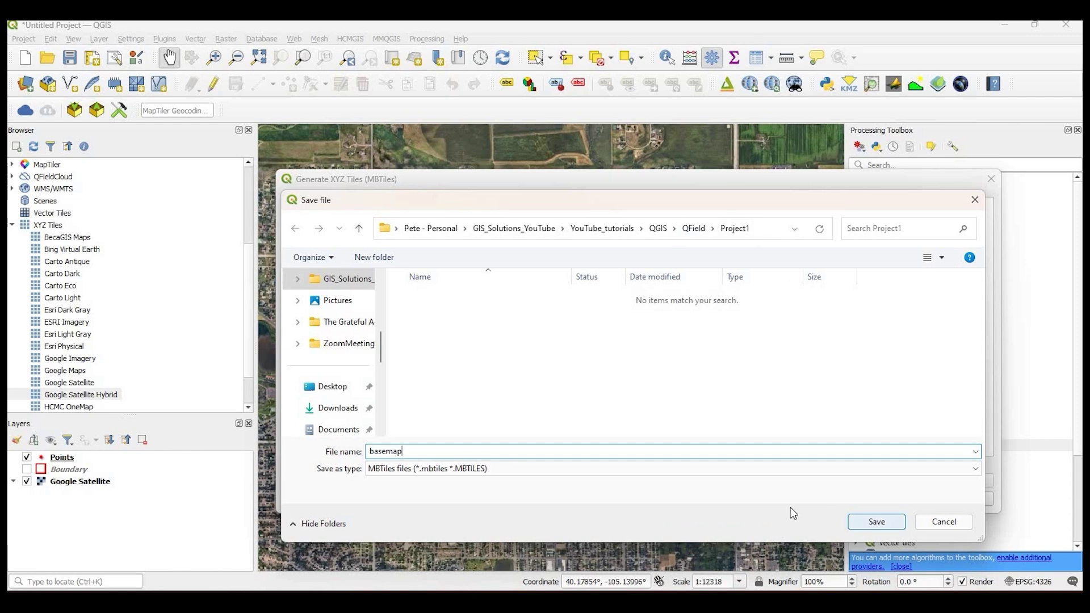
pyautogui.click(877, 521)
pyautogui.click(849, 500)
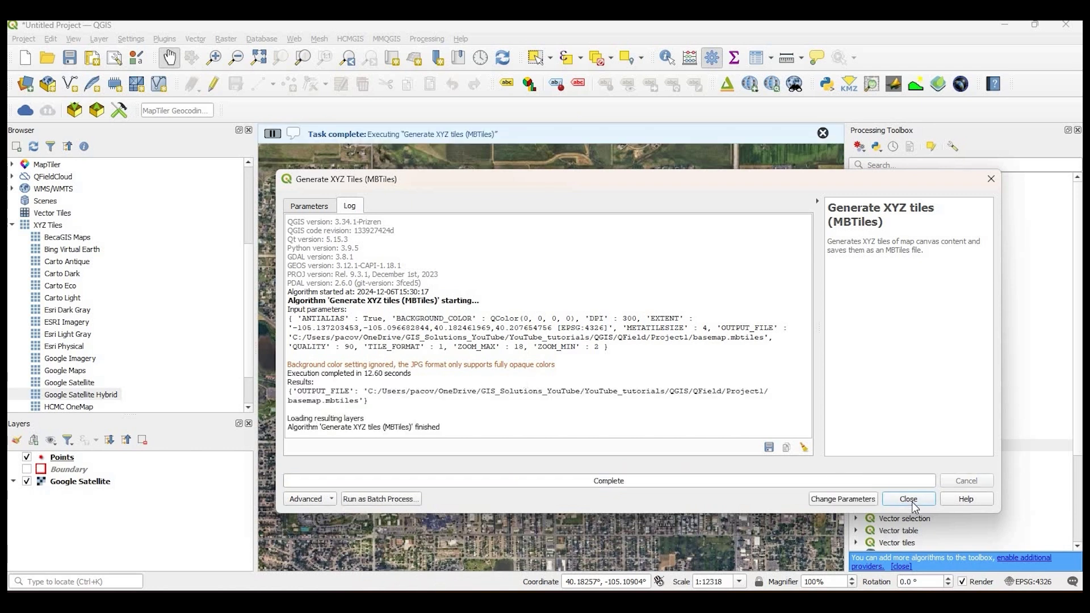
pyautogui.click(909, 499)
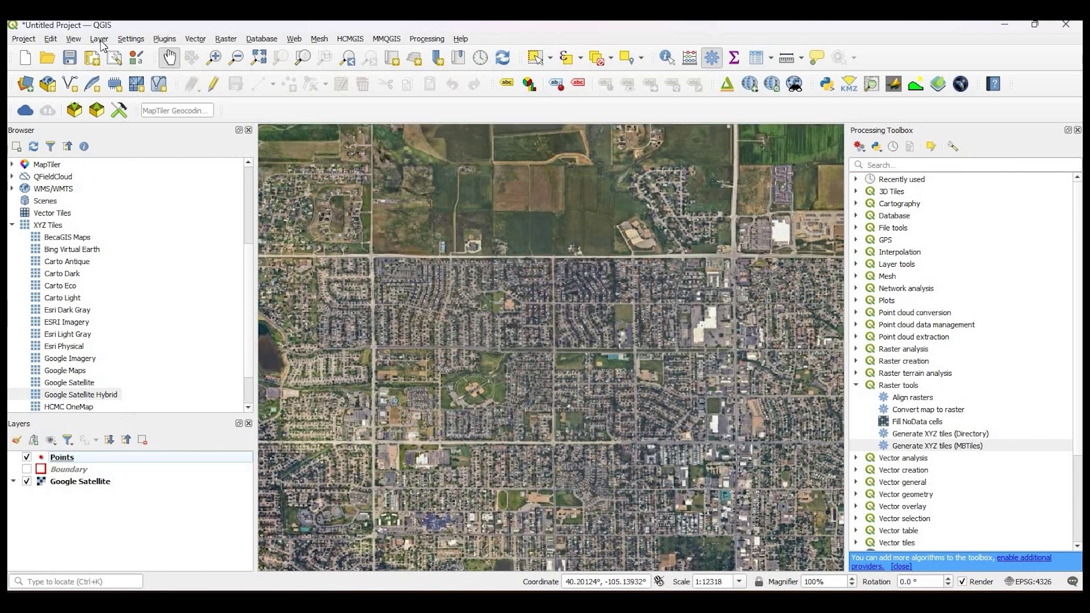
# Step: Add basemap.mbtiles from the Project1 folder to the project as a raster layer
pyautogui.click(99, 40)
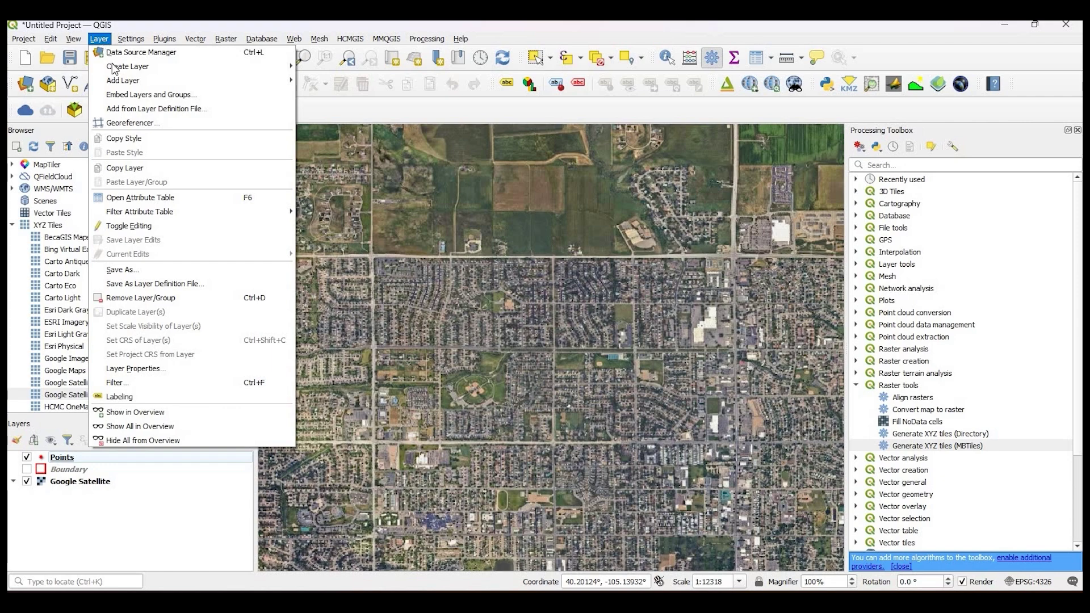
pyautogui.moveTo(125, 80)
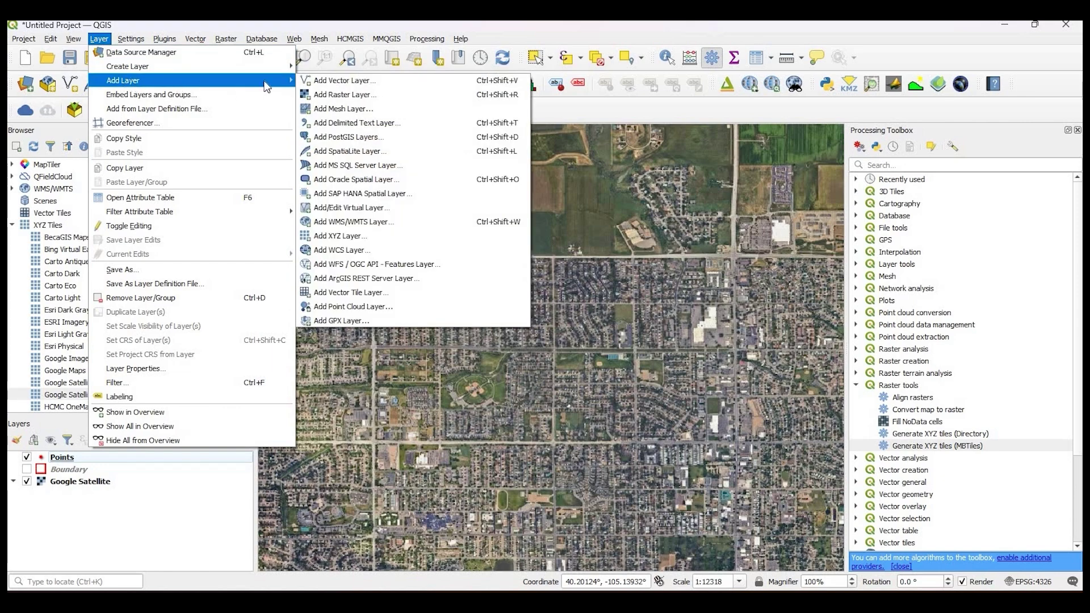
pyautogui.click(345, 95)
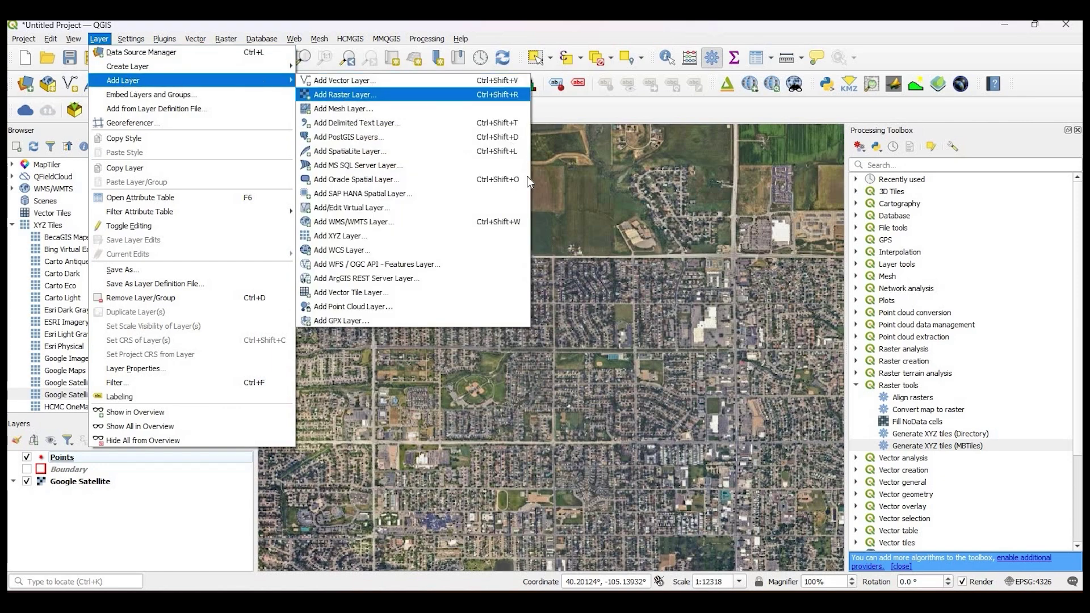
pyautogui.moveTo(738, 197); pyautogui.dragTo(342, 171)
pyautogui.press('BackSpace')
pyautogui.click(832, 196)
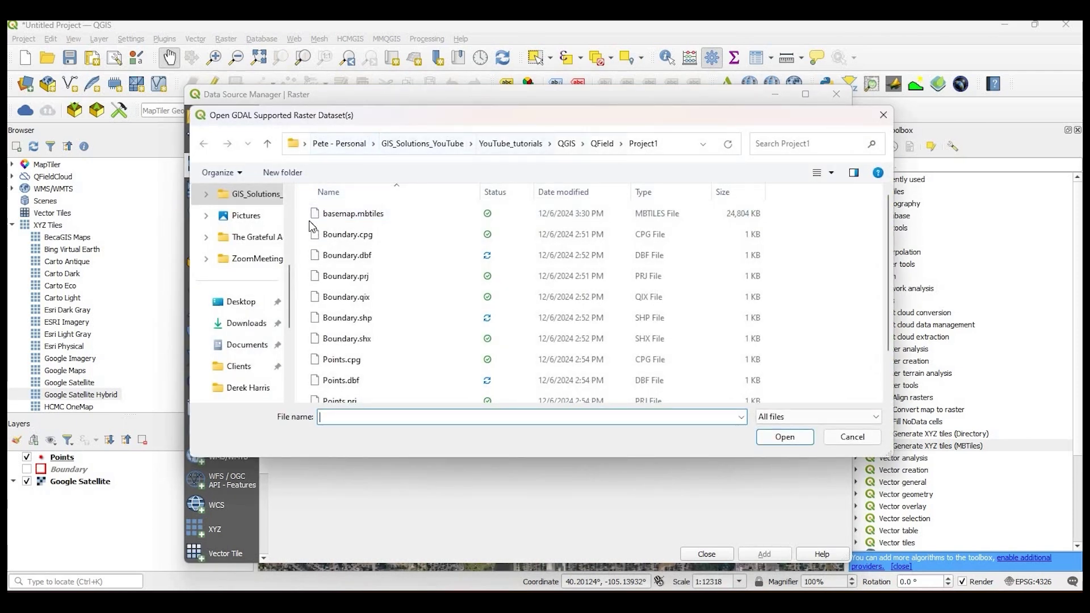
pyautogui.click(369, 220)
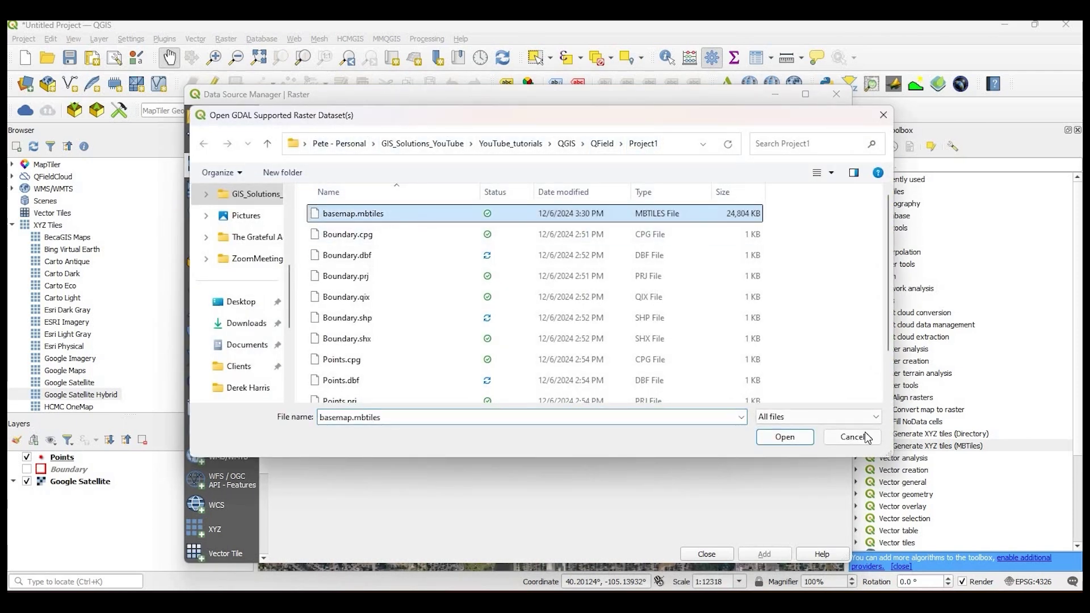
pyautogui.click(787, 437)
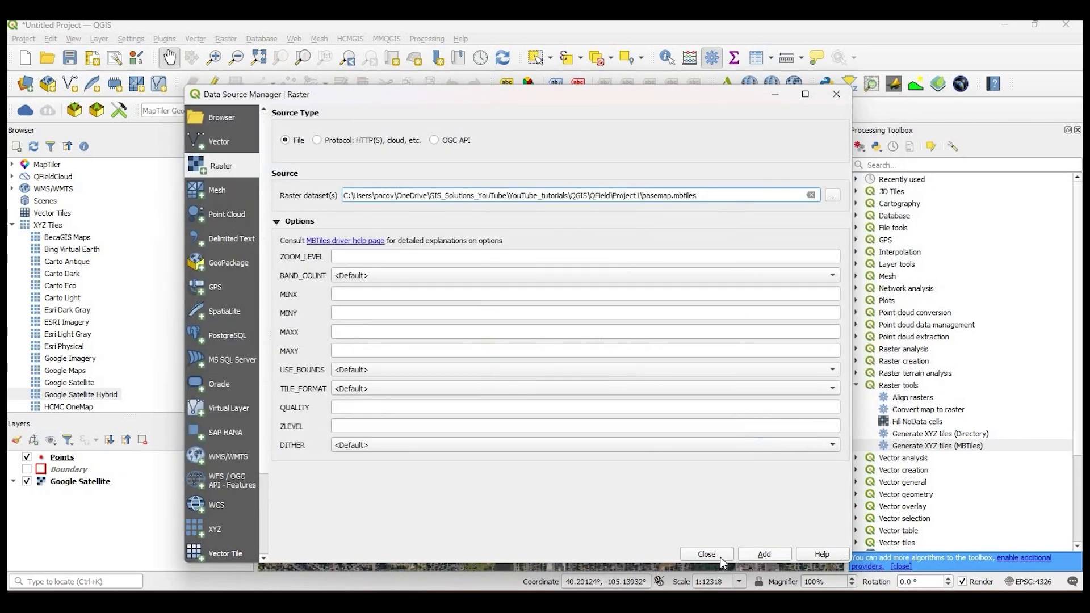
pyautogui.click(720, 557)
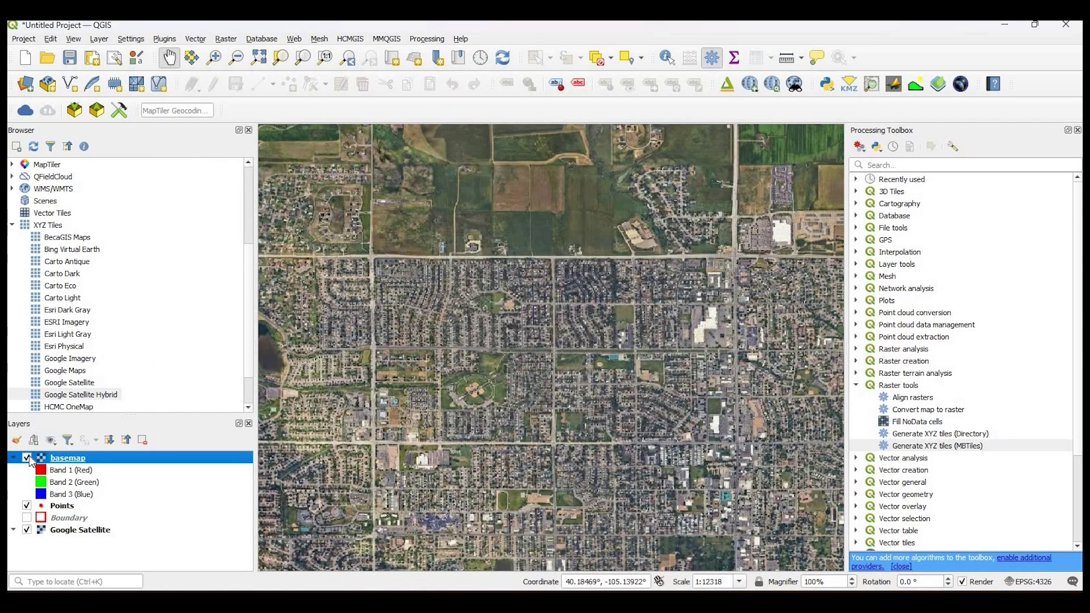
# Step: Hide the Google Satellite layer and move the basemap layer below the Points and Boundary layers
pyautogui.click(26, 530)
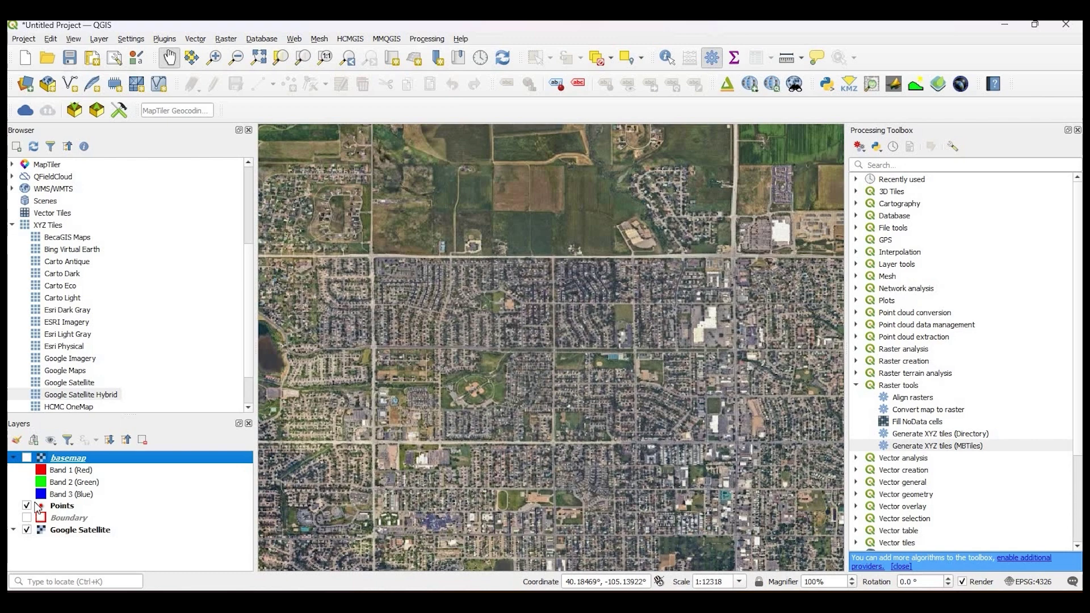
pyautogui.click(27, 458)
pyautogui.click(26, 458)
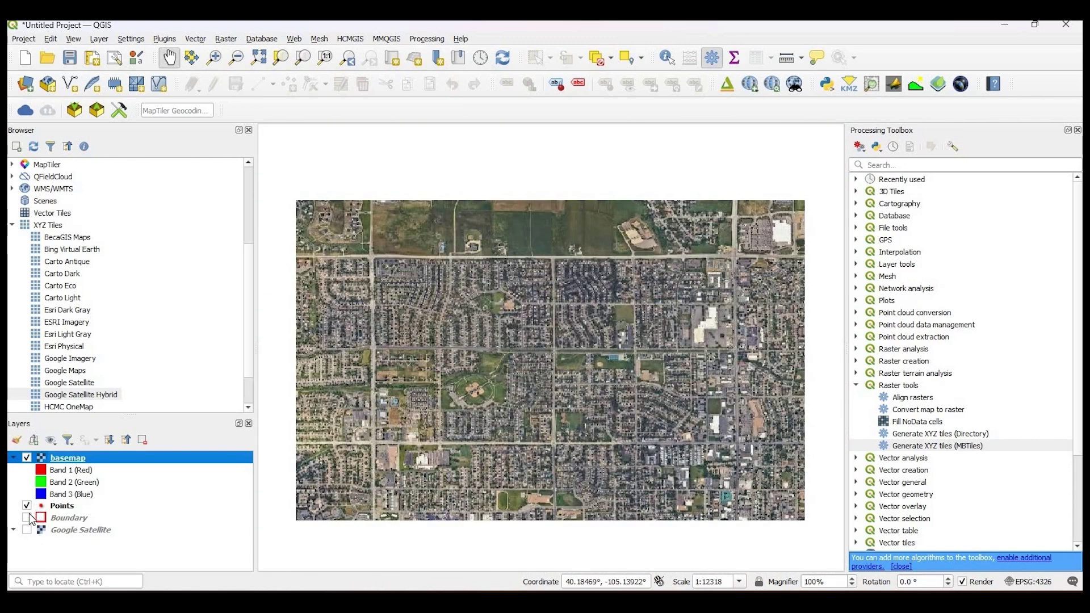
pyautogui.moveTo(74, 524); pyautogui.dragTo(72, 525)
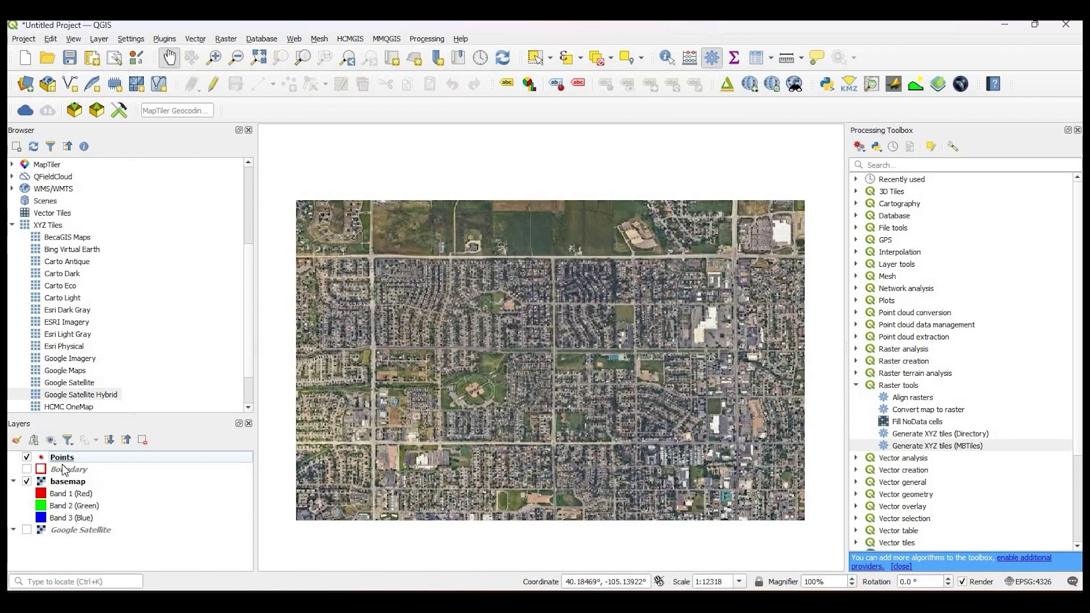
# Step: Remove the Google Satellite layer from the project and show the Boundary layer again
pyautogui.rightClick(66, 528)
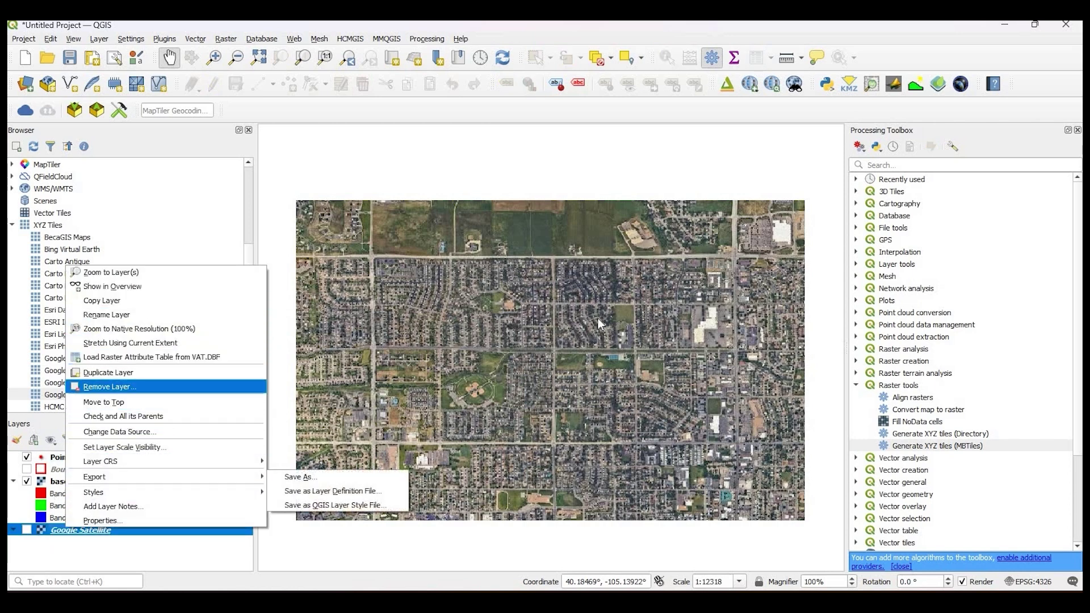
pyautogui.click(108, 386)
pyautogui.click(509, 322)
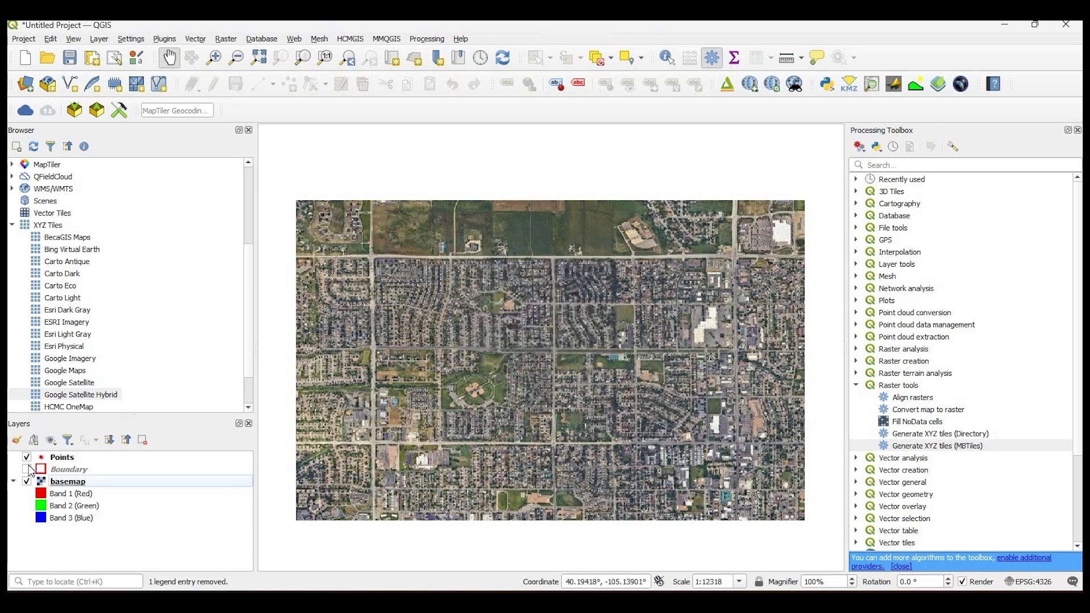
pyautogui.click(27, 469)
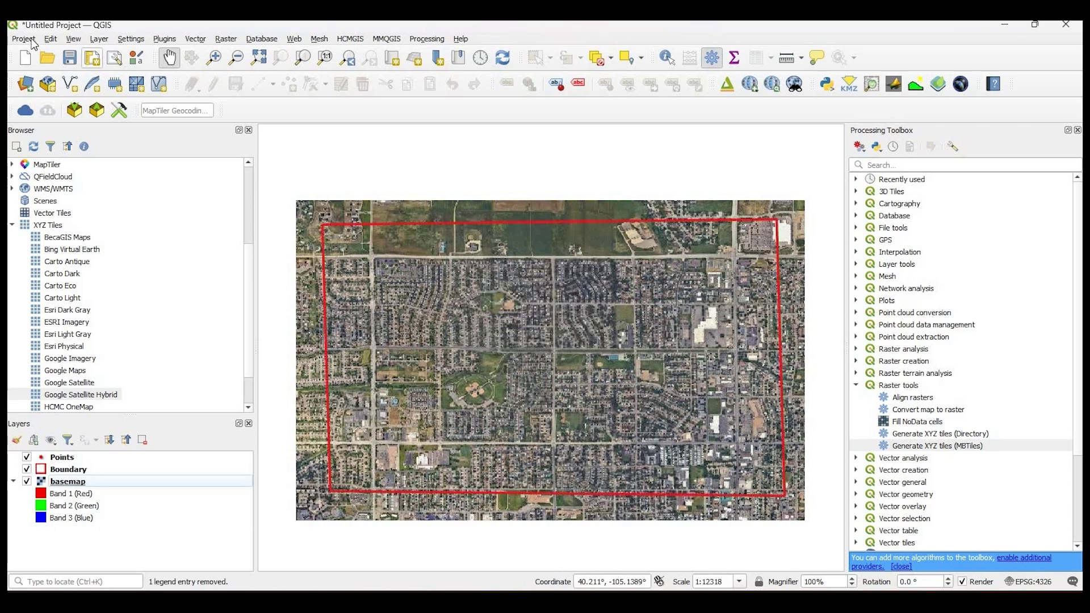
# Step: Save the project as a QGZ file named Project1 in the Project1 folder
pyautogui.hotkey('alt', 'p')
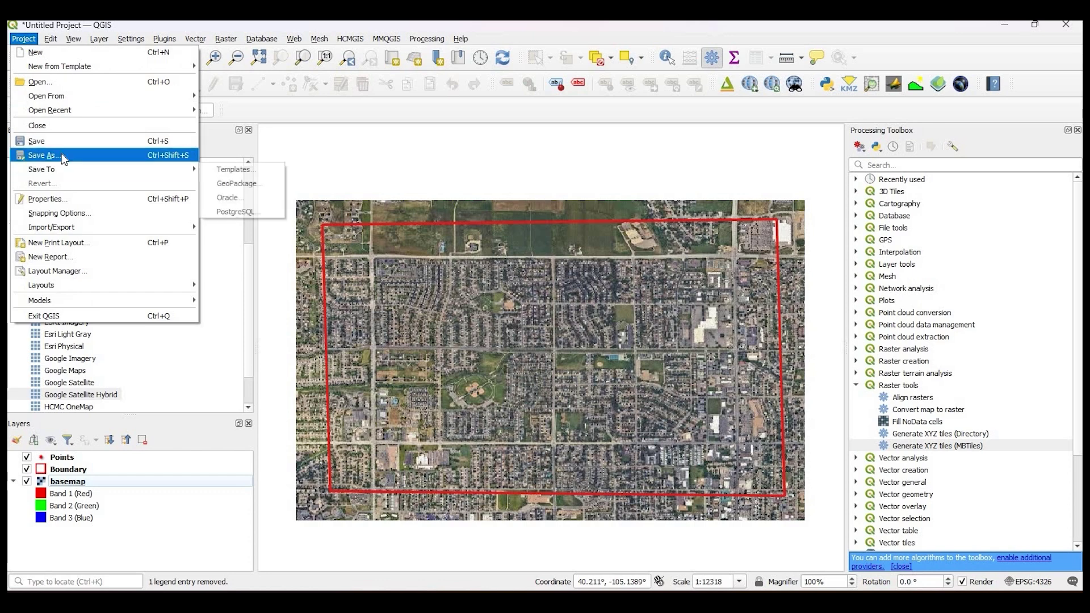
pyautogui.press('Return')
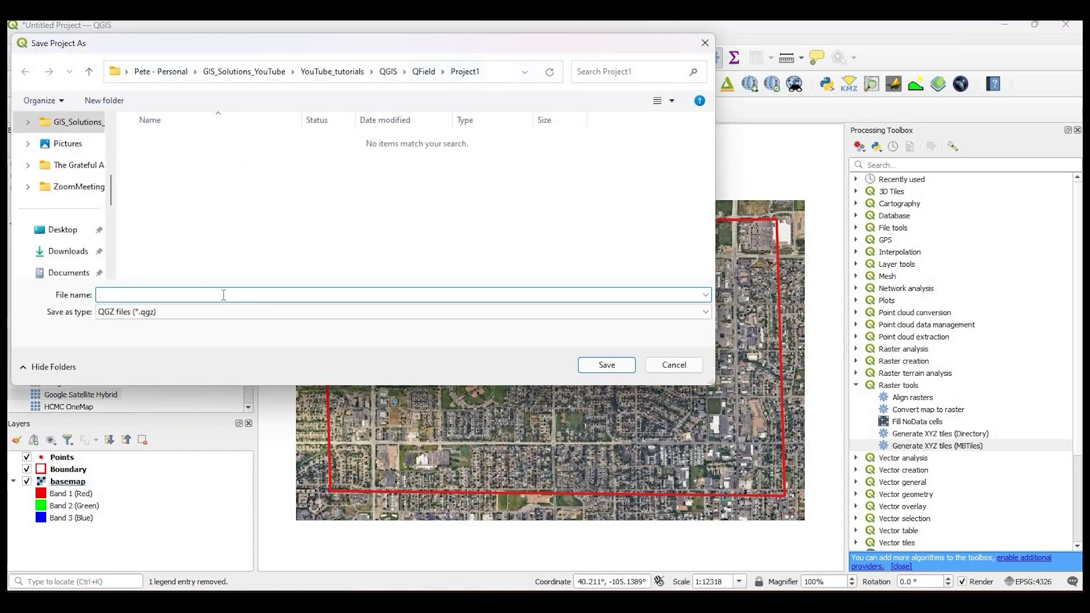
pyautogui.write('P')
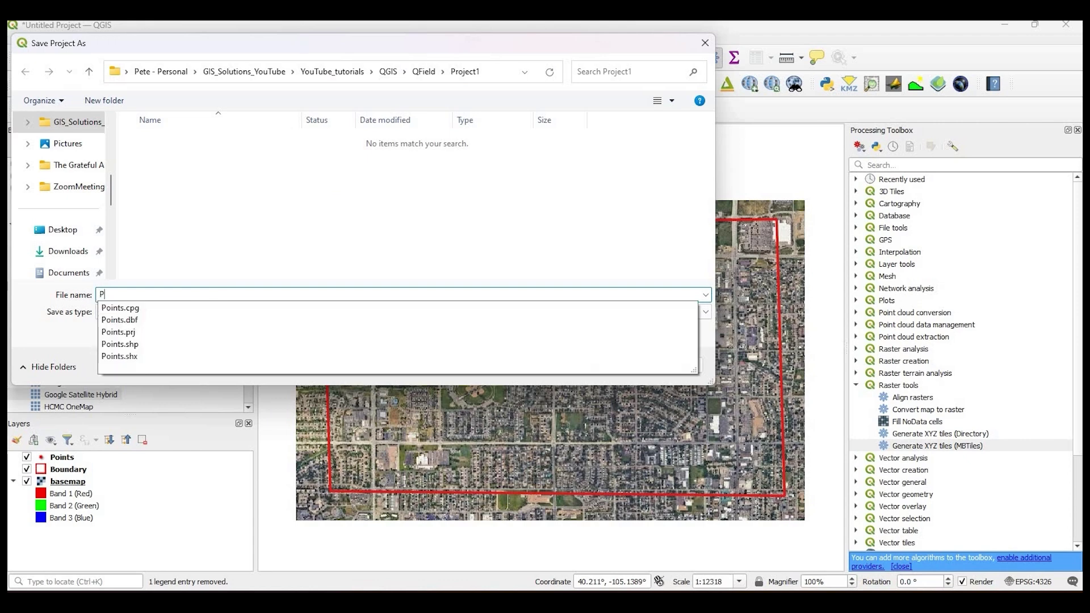
pyautogui.write('roject1')
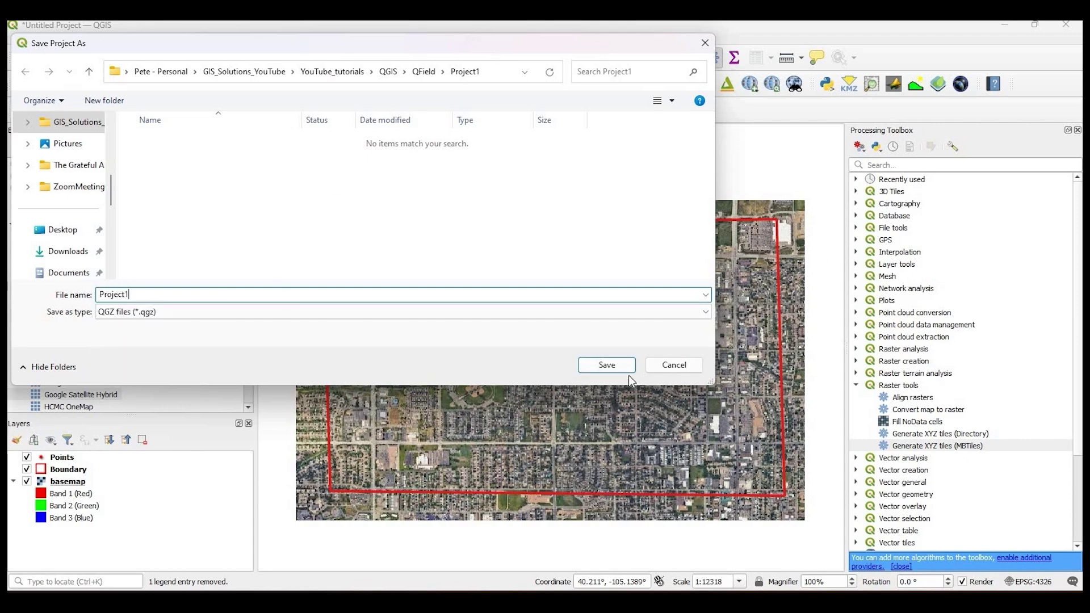
pyautogui.click(623, 367)
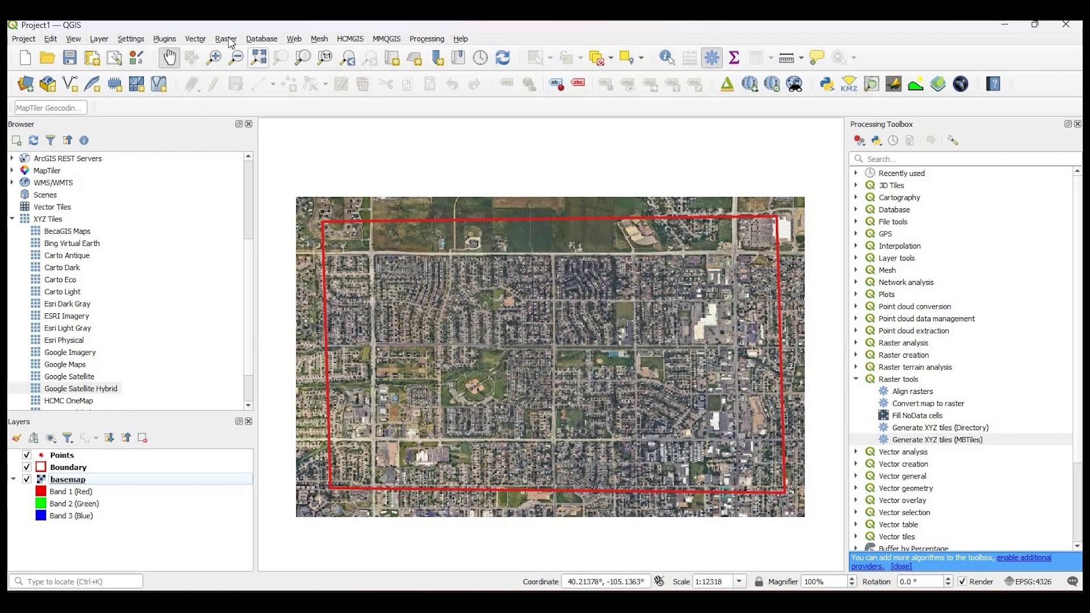
# Step: Find the QField Sync plugin among all available plugins by searching for "QF" and install it
pyautogui.click(165, 39)
pyautogui.click(172, 53)
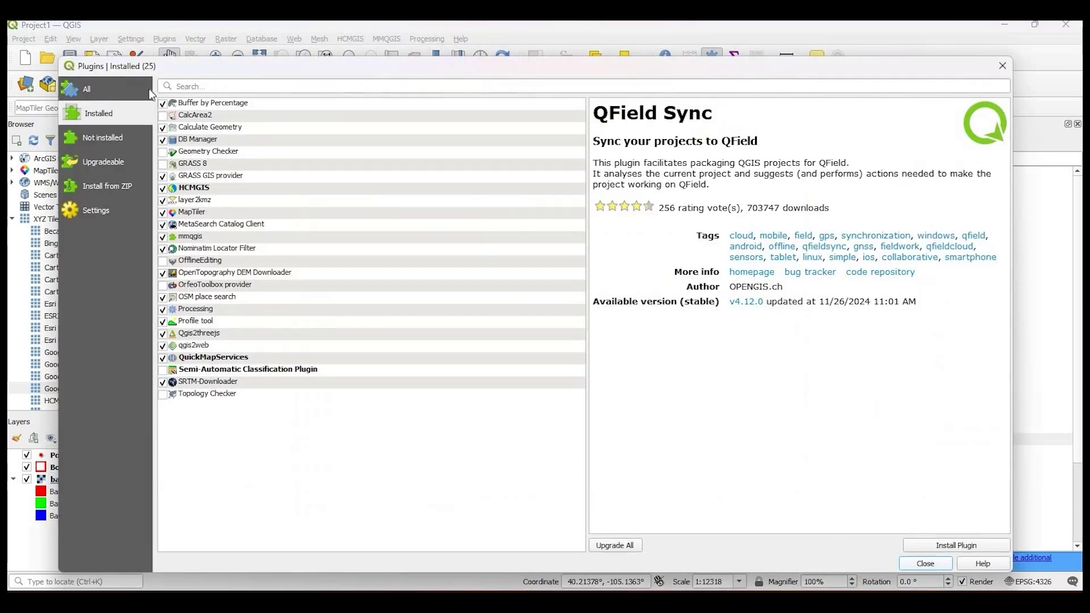
pyautogui.click(90, 79)
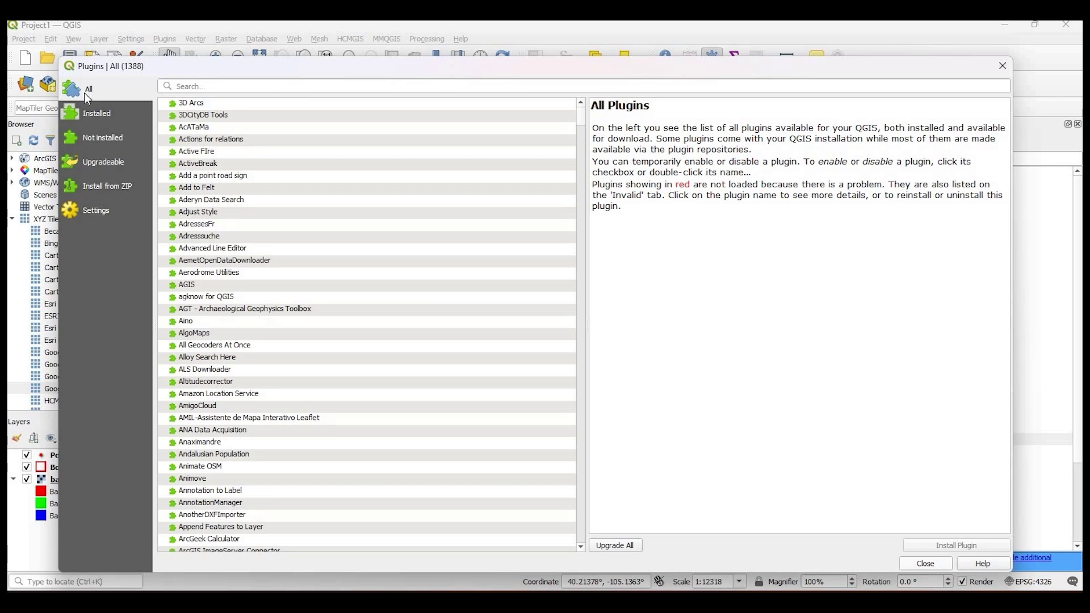
pyautogui.click(190, 87)
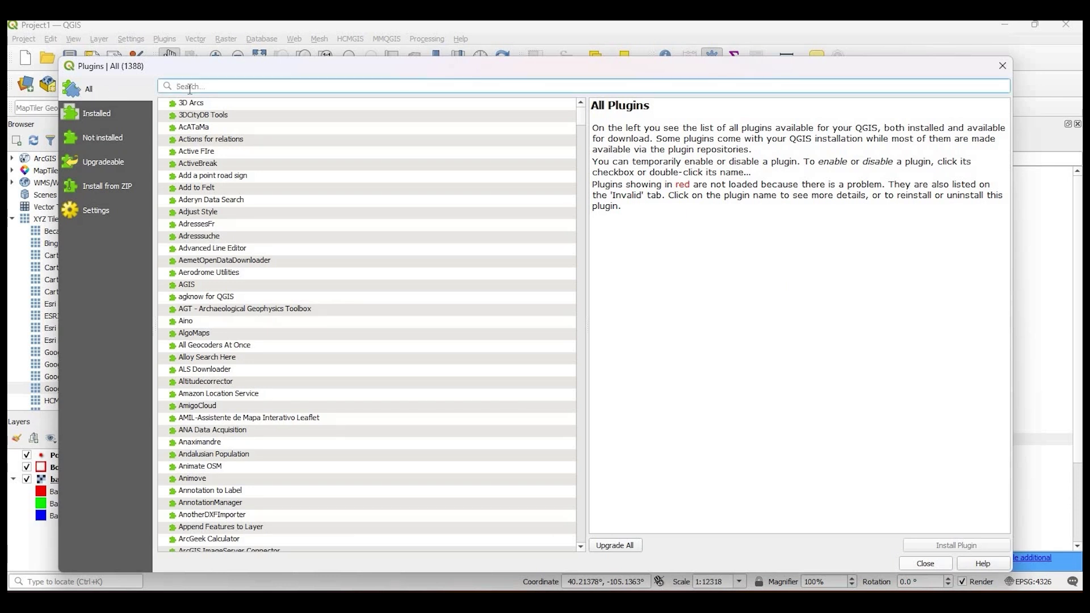
pyautogui.write('QF')
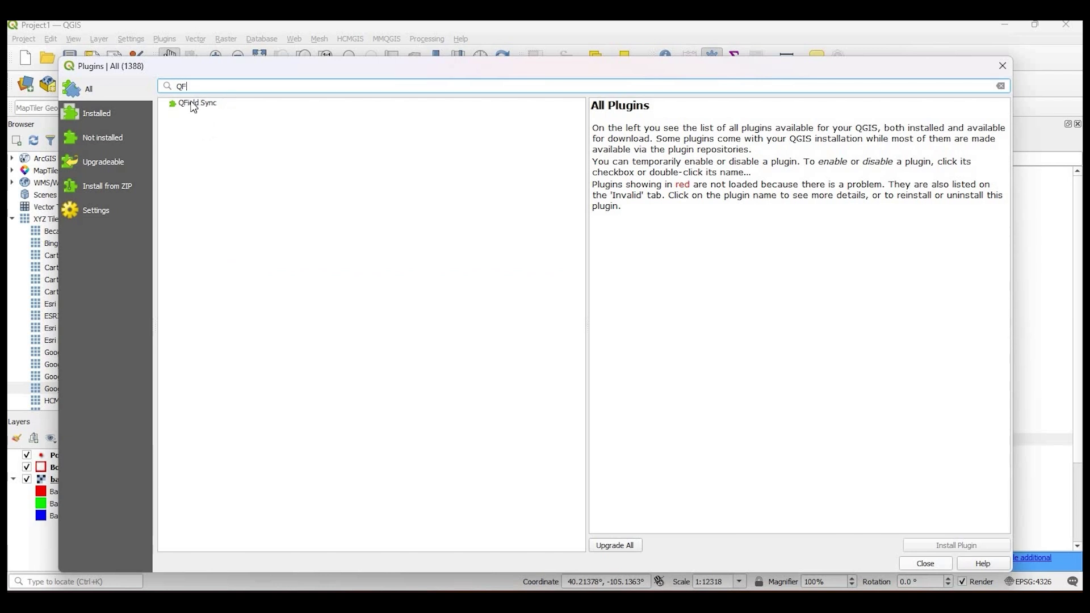
pyautogui.click(183, 106)
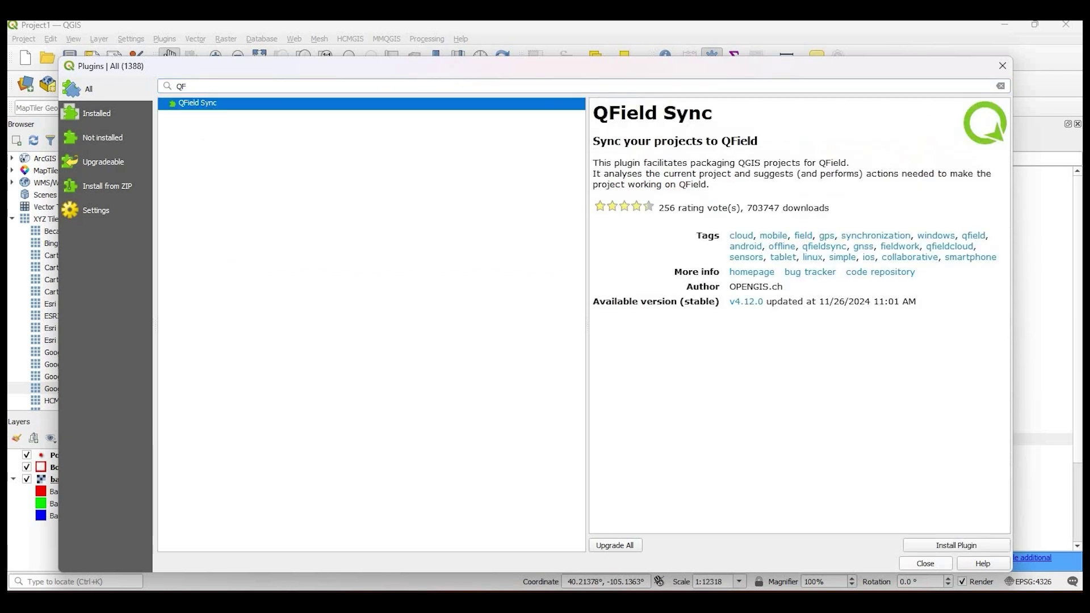
pyautogui.click(956, 546)
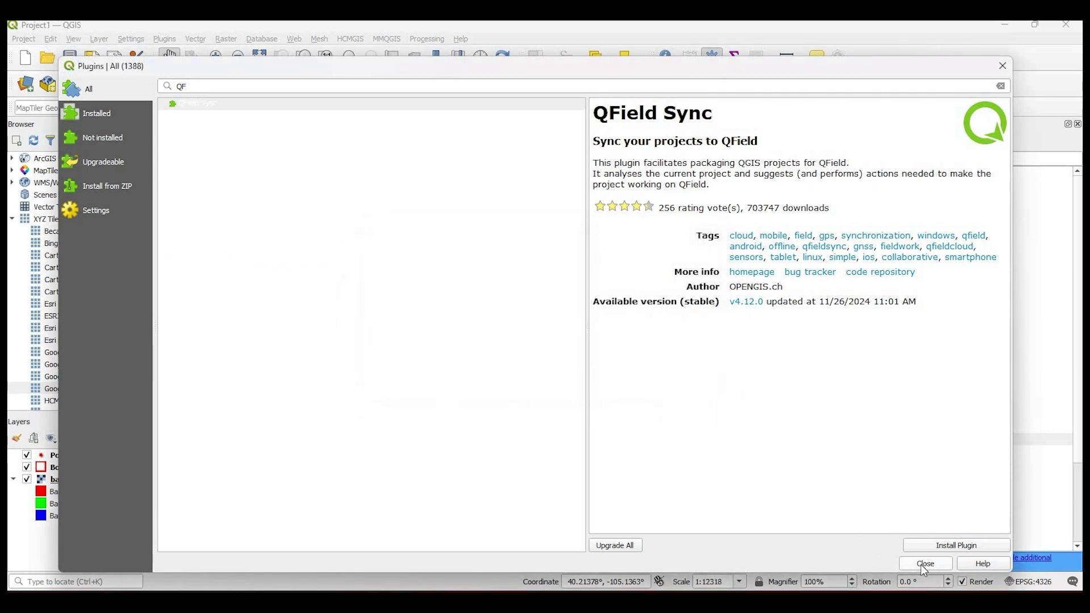
pyautogui.press('Escape')
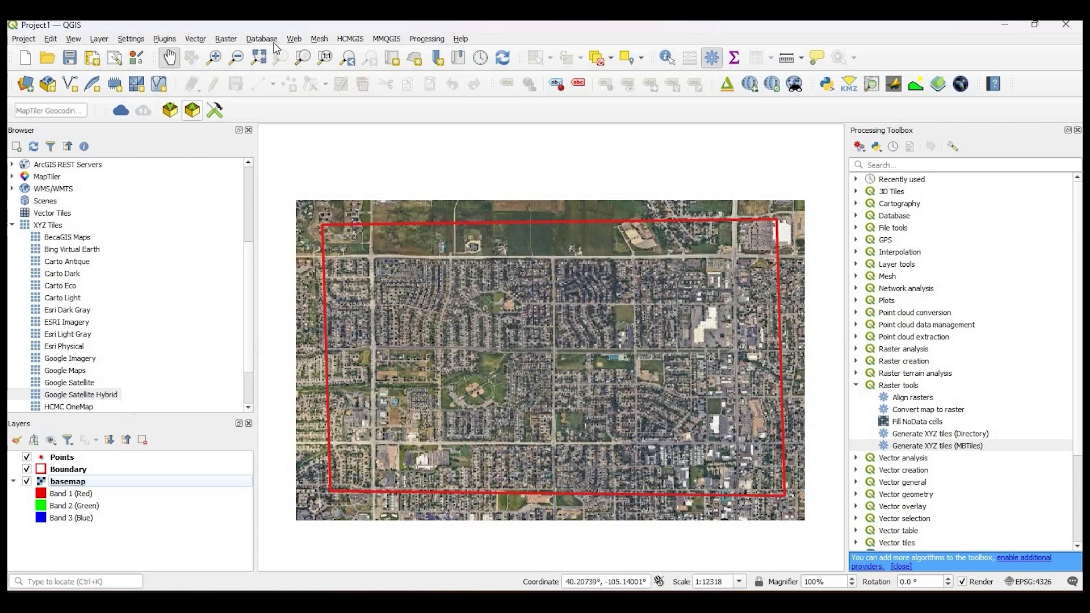
# Step: Open the QFieldSync preferences and set the default cloud directory to the QField\Project1 folder
pyautogui.click(165, 39)
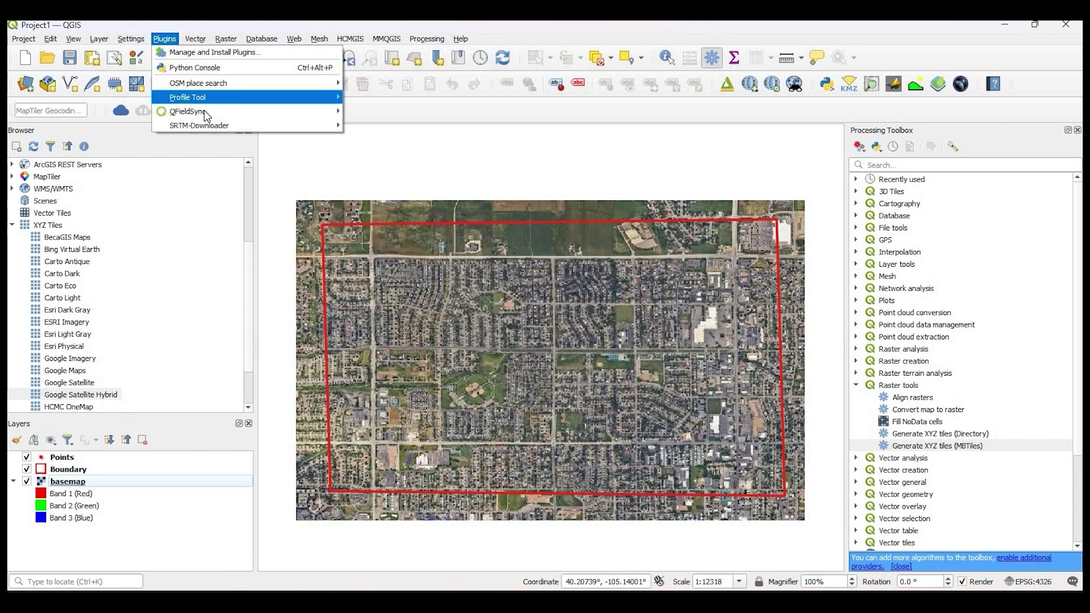
pyautogui.moveTo(202, 115)
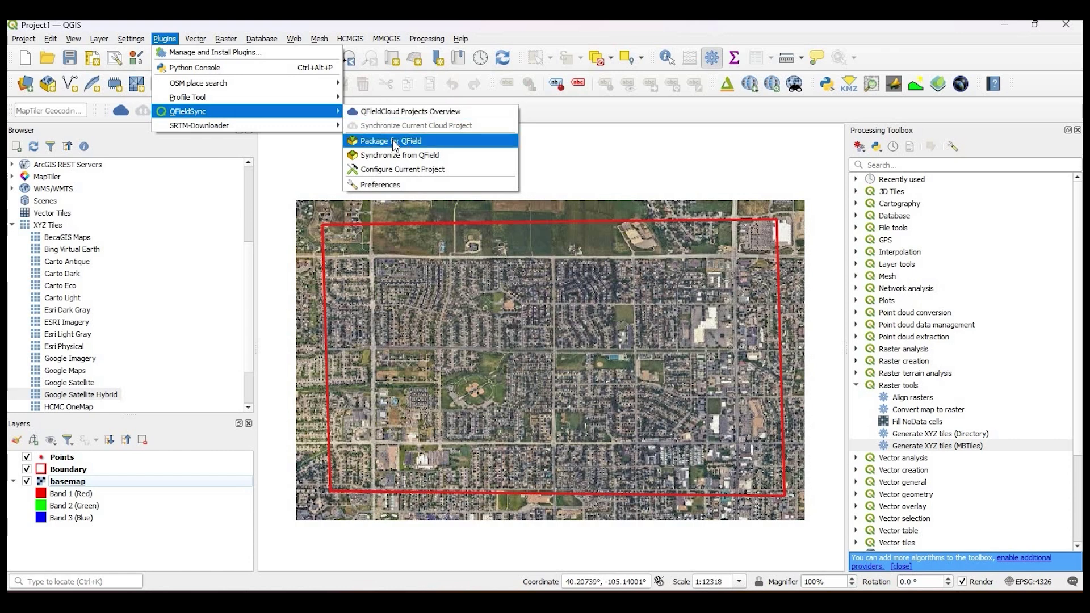
pyautogui.click(393, 185)
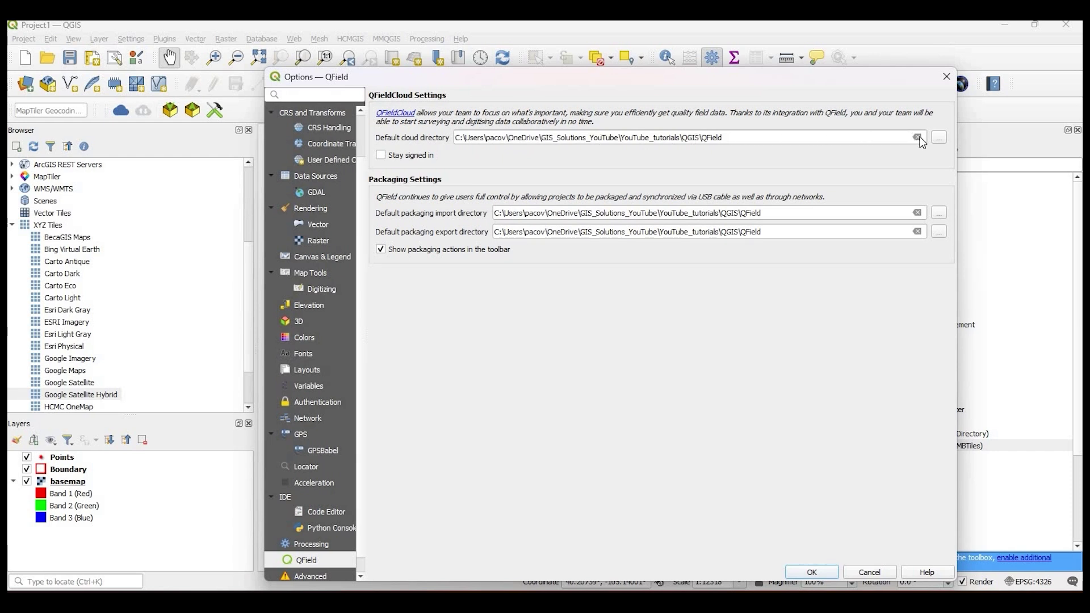
pyautogui.click(939, 138)
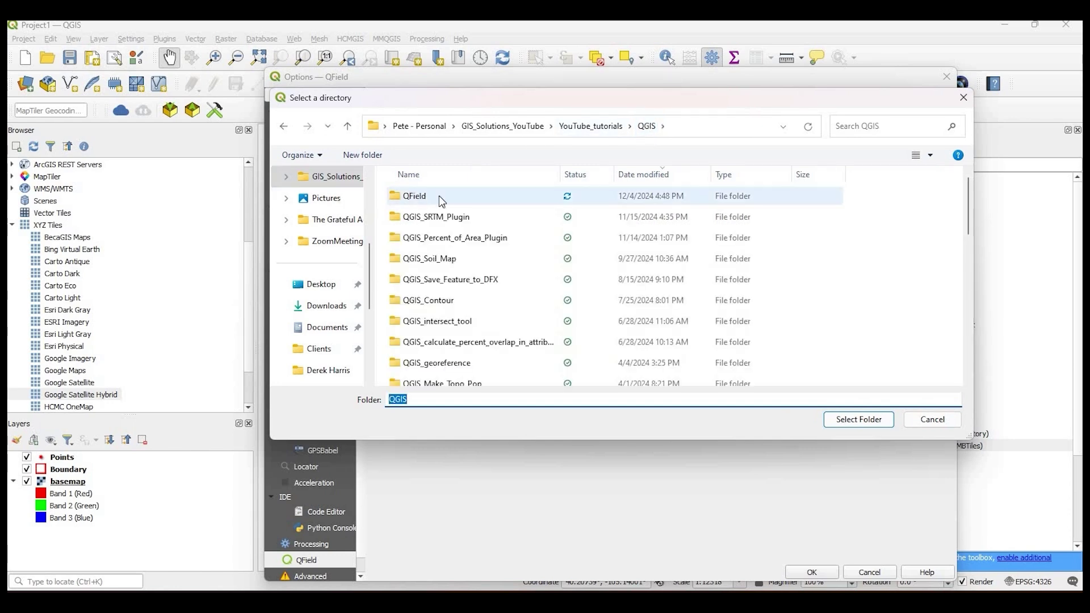
pyautogui.doubleClick(438, 199)
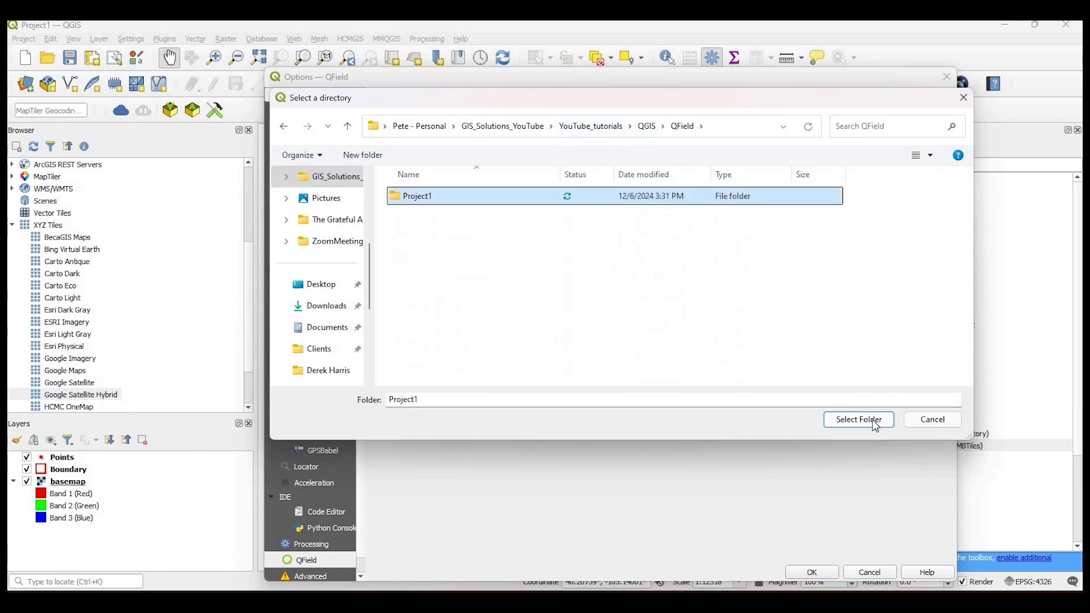
pyautogui.click(873, 422)
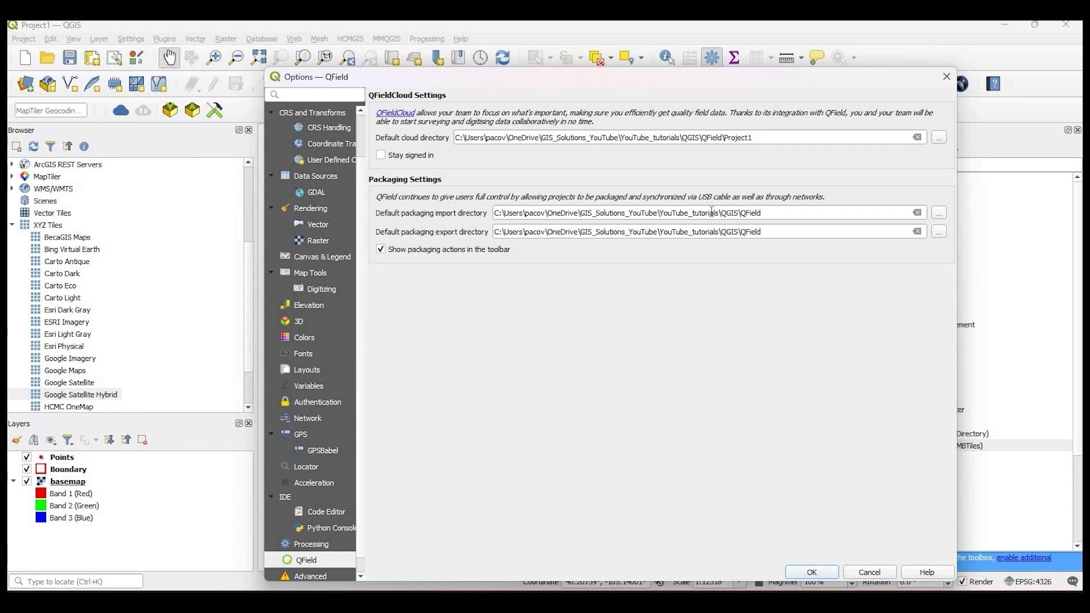
# Step: Set the default packaging import and export directories to the QField\Project1 folder and accept the preferences
pyautogui.click(940, 216)
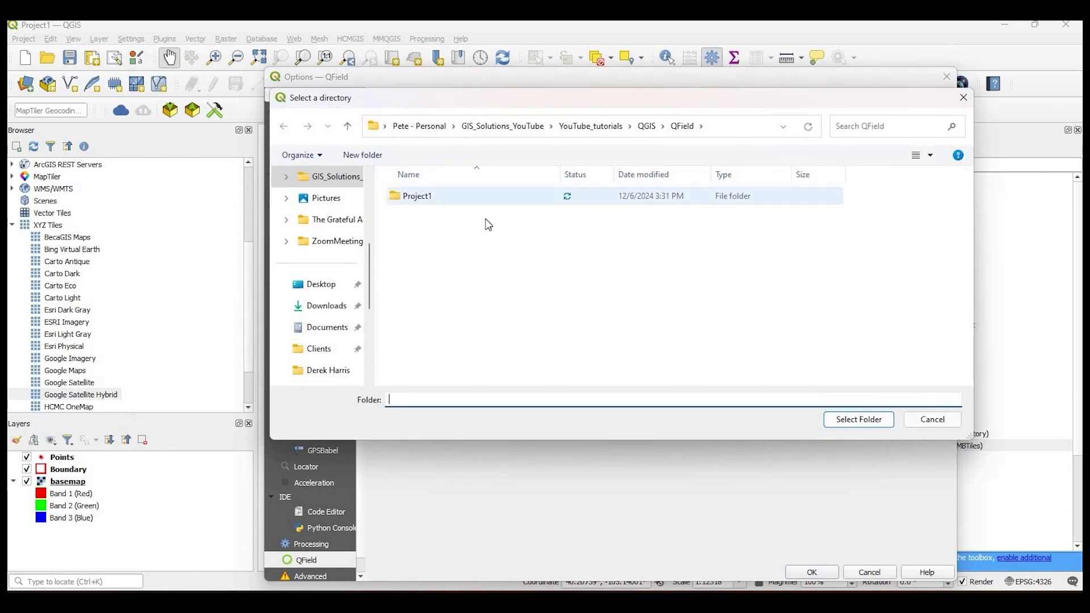
pyautogui.click(829, 196)
pyautogui.click(859, 420)
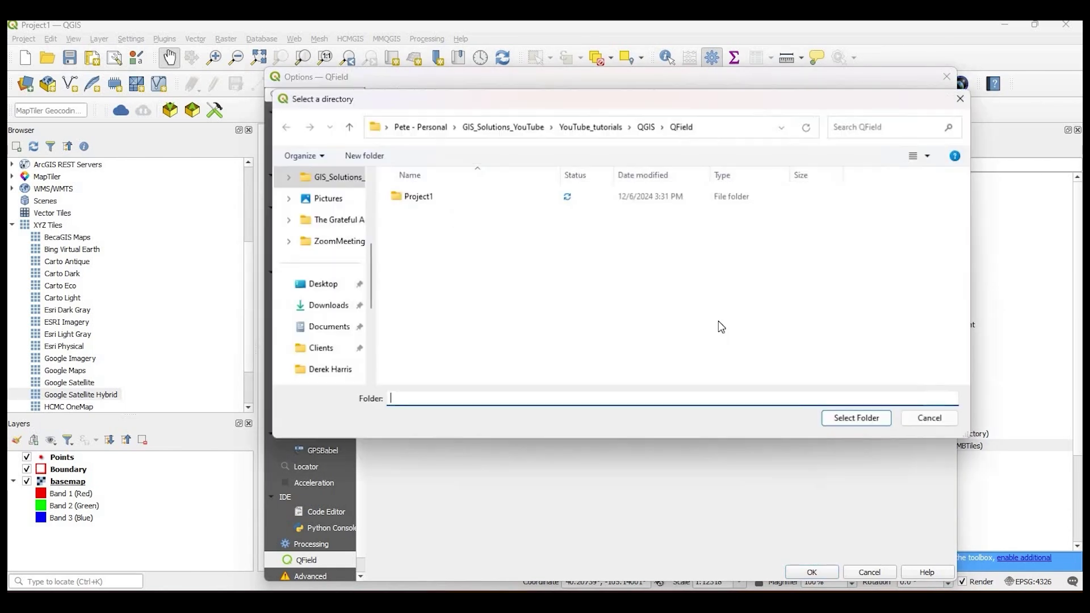
pyautogui.click(940, 212)
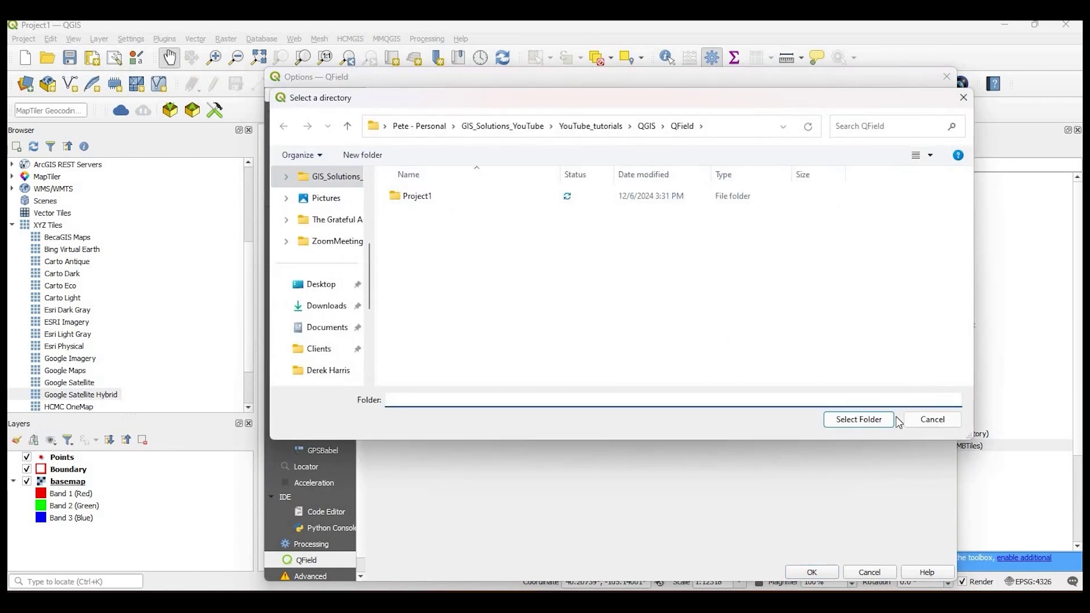
pyautogui.click(880, 425)
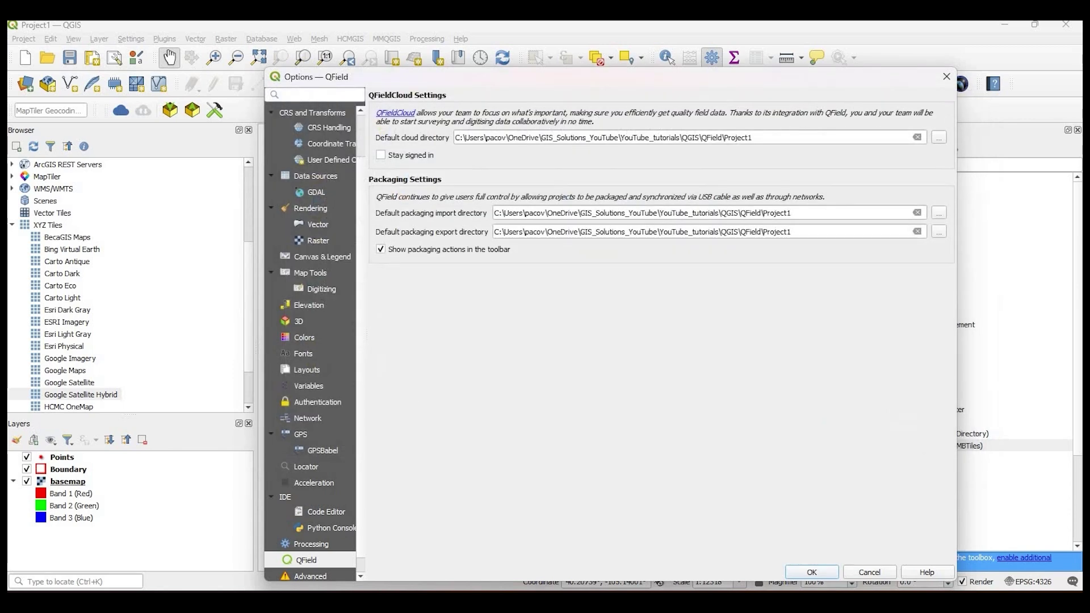
pyautogui.click(825, 573)
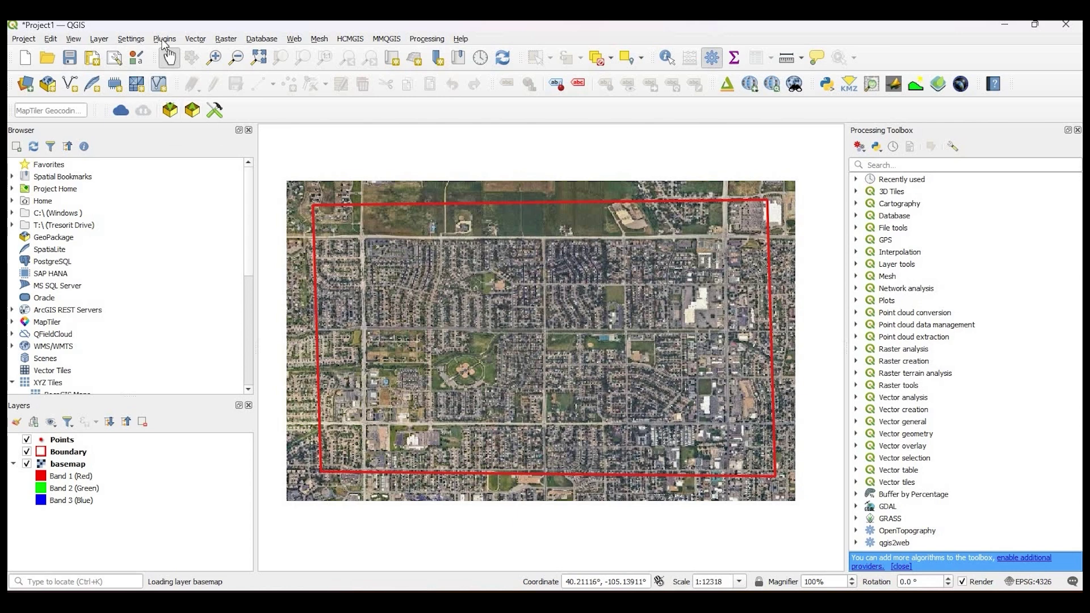
# Step: Start packaging the project for QField and choose basemap as the single-layer base map in its project configuration
pyautogui.click(164, 39)
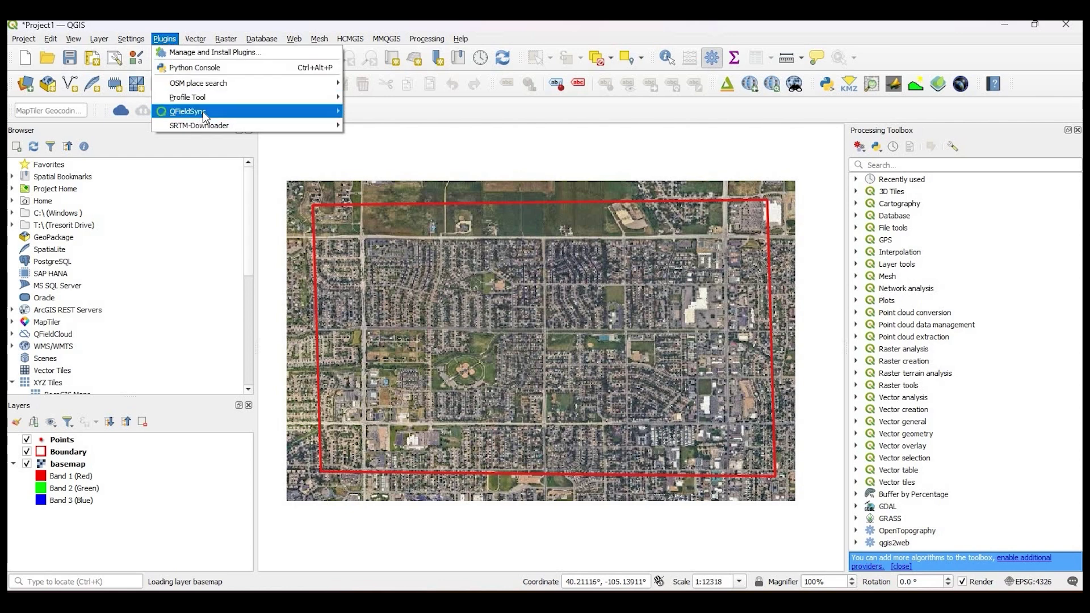
pyautogui.moveTo(193, 112)
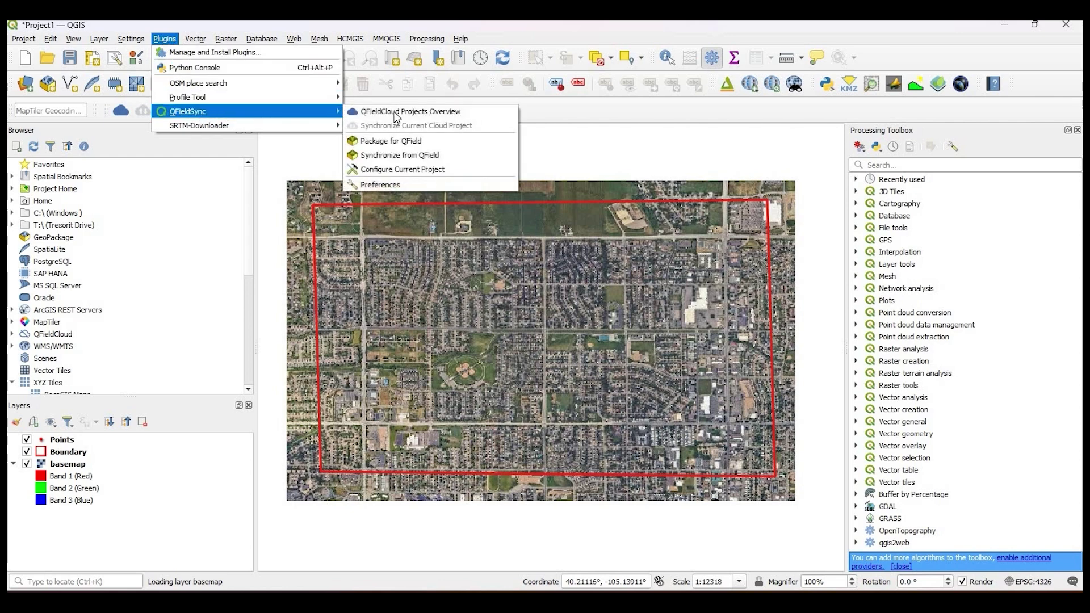
pyautogui.click(414, 142)
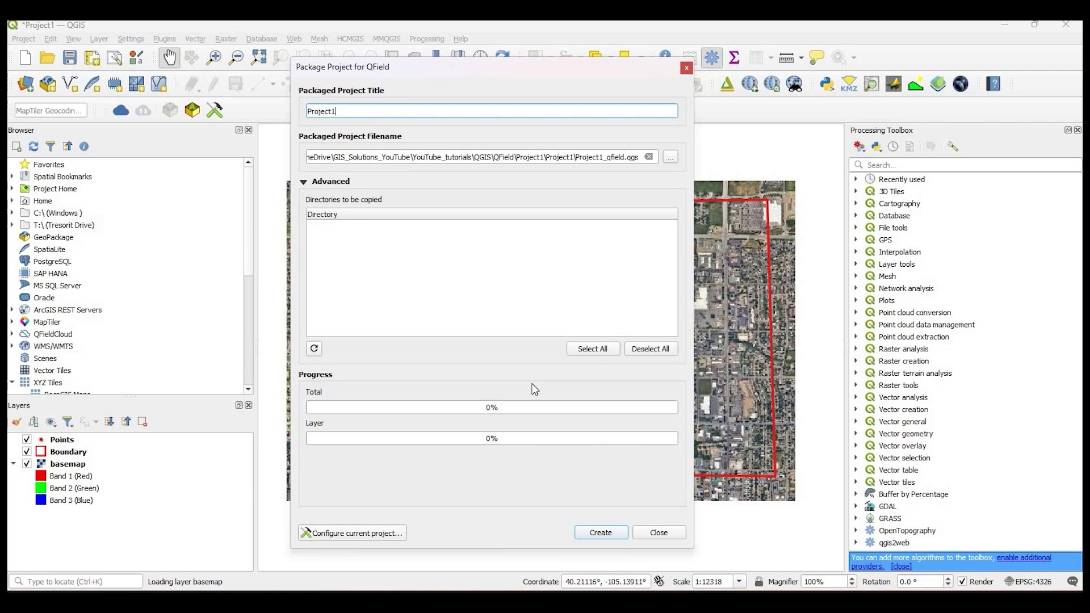
pyautogui.click(353, 534)
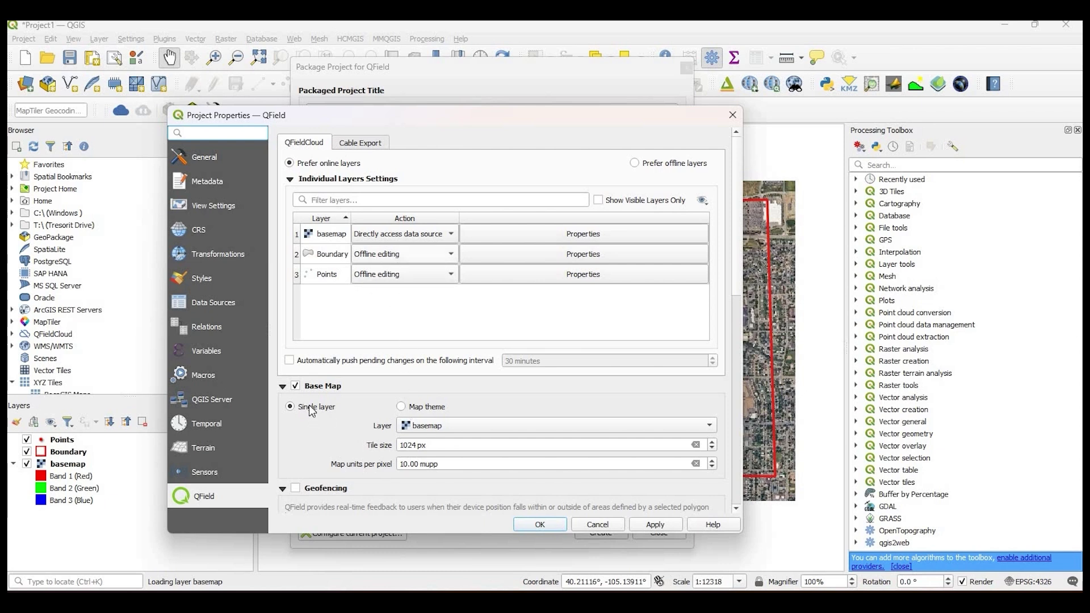
pyautogui.click(430, 429)
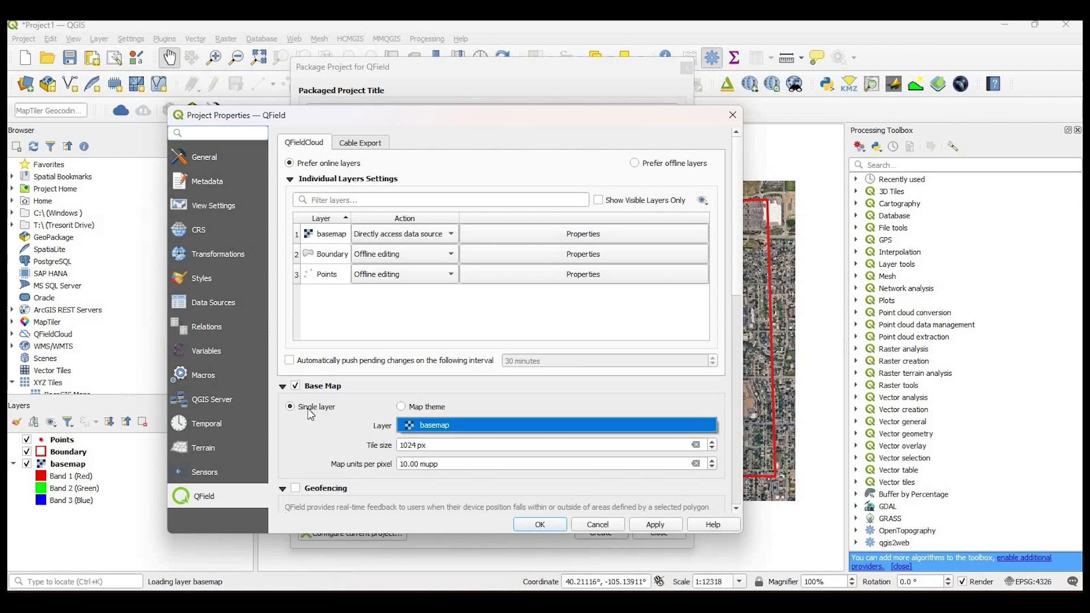
pyautogui.click(445, 426)
pyautogui.scroll(-5, 346, 432)
pyautogui.scroll(-4, 346, 432)
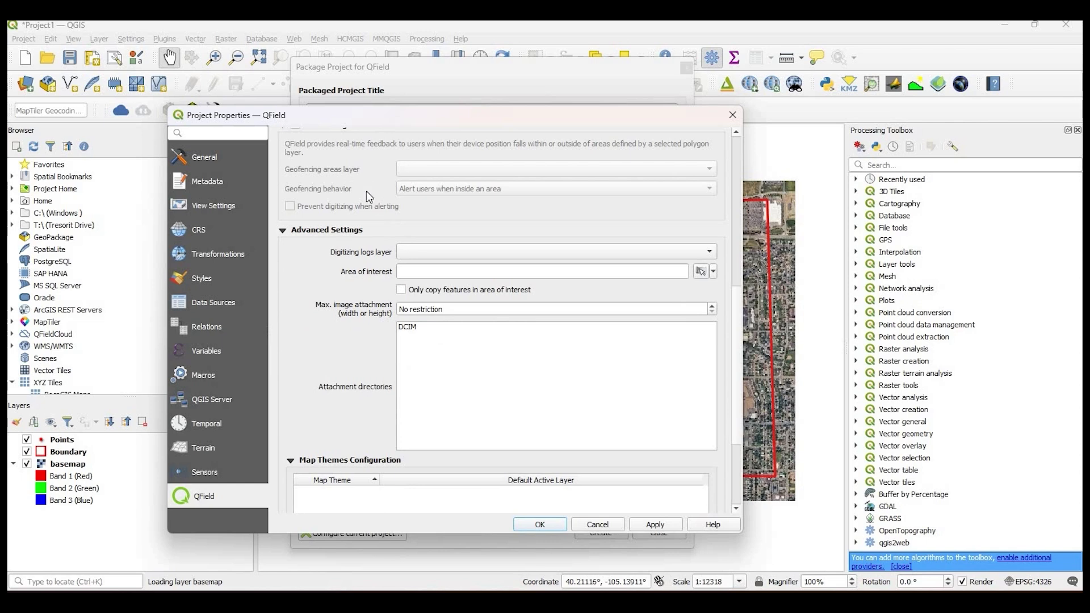
pyautogui.scroll(9, 360, 306)
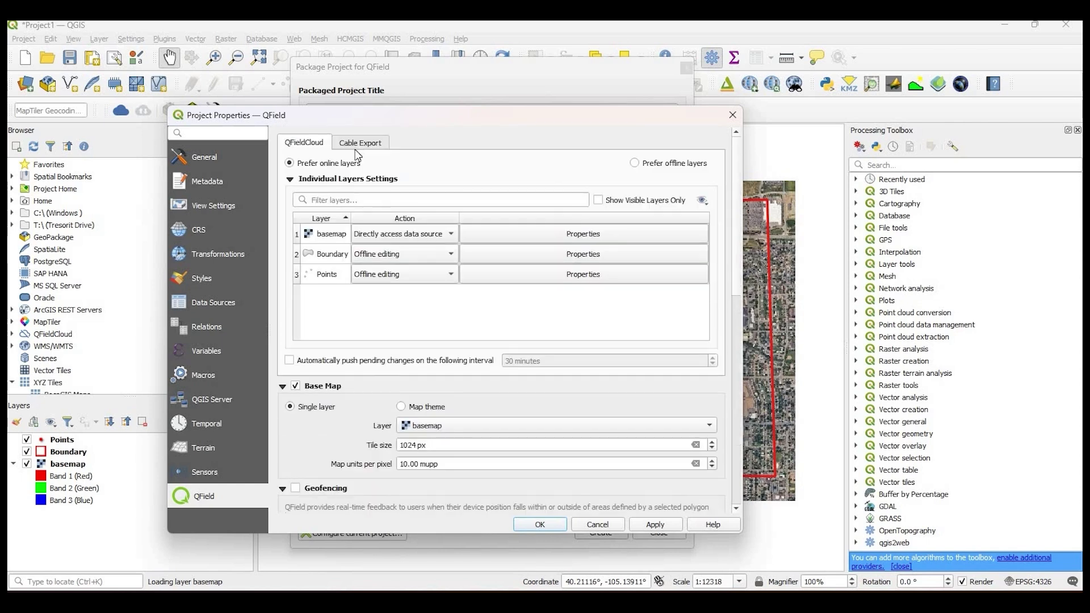
# Step: Check the cable export layer actions, accept the configuration and create the Project1 package
pyautogui.click(357, 145)
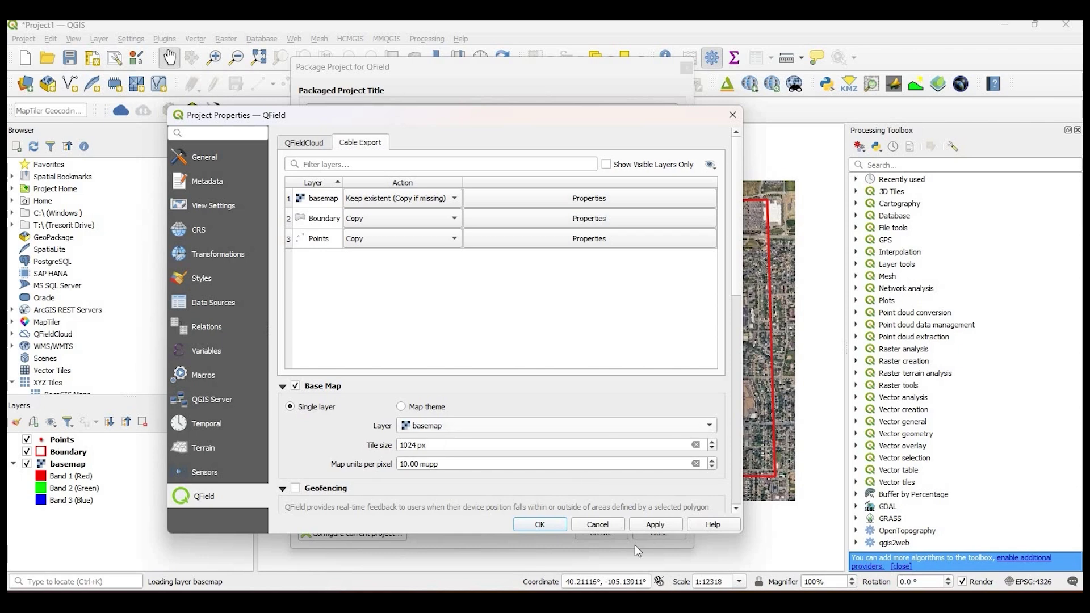
pyautogui.click(554, 525)
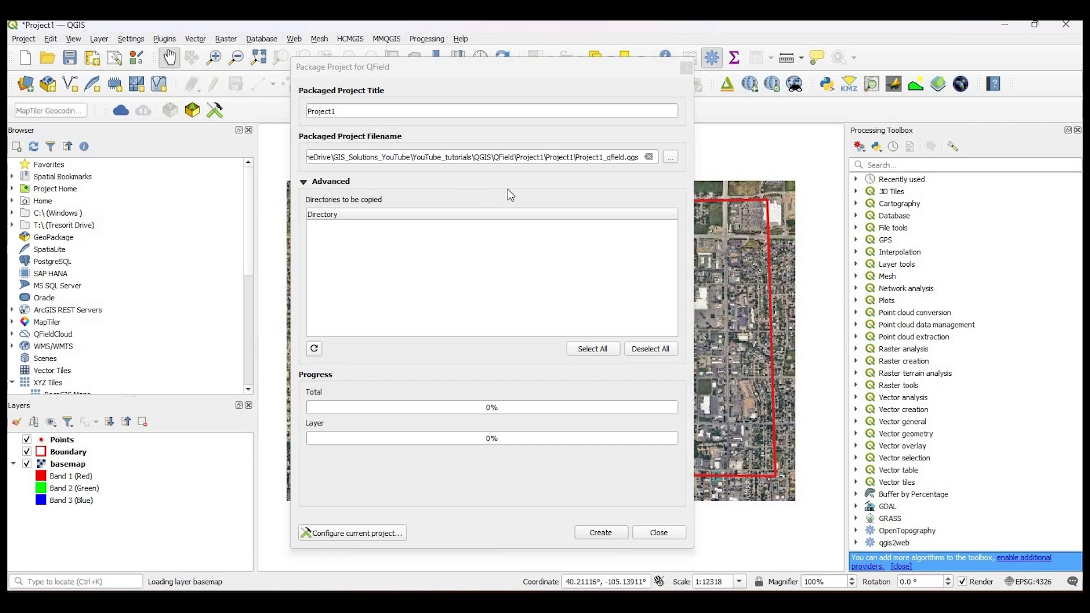
pyautogui.click(610, 534)
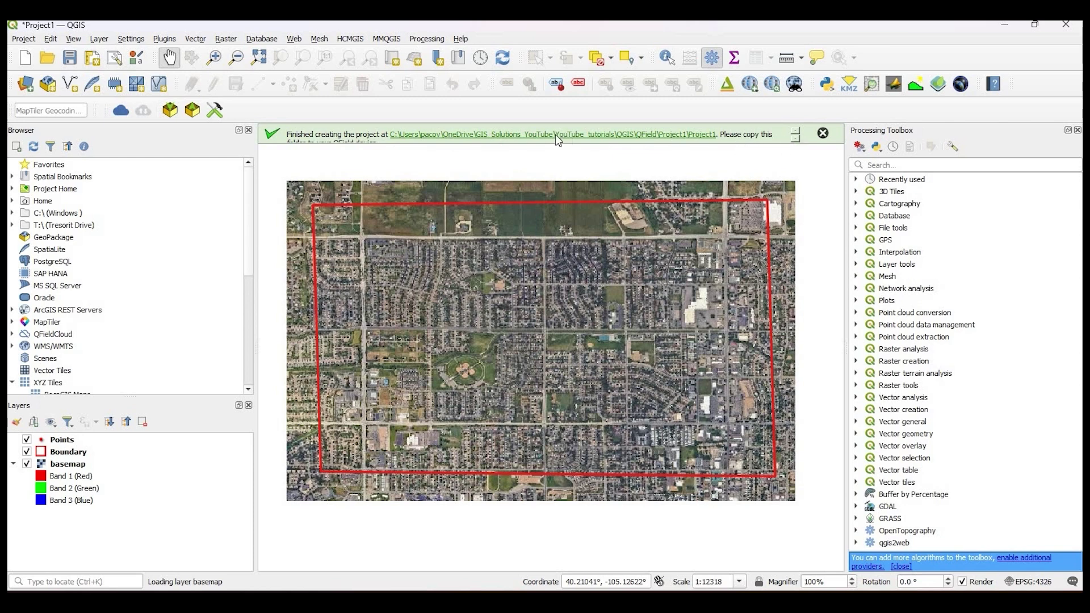
pyautogui.click(796, 139)
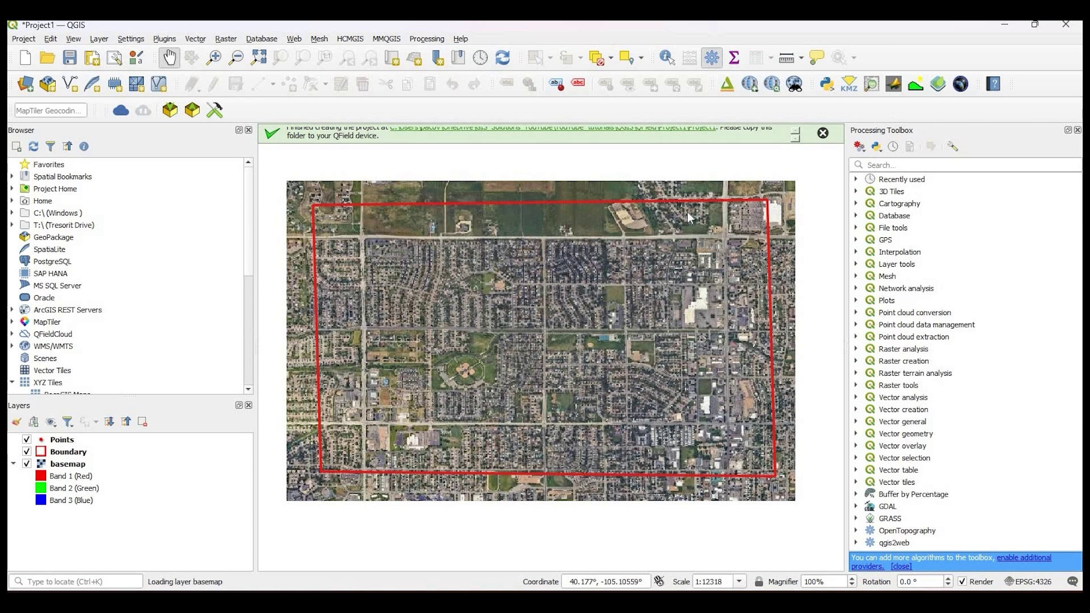
# Step: Switch to iTunes, open file sharing for the connected phone and select the QField app
pyautogui.hotkey('alt', 'Tab')
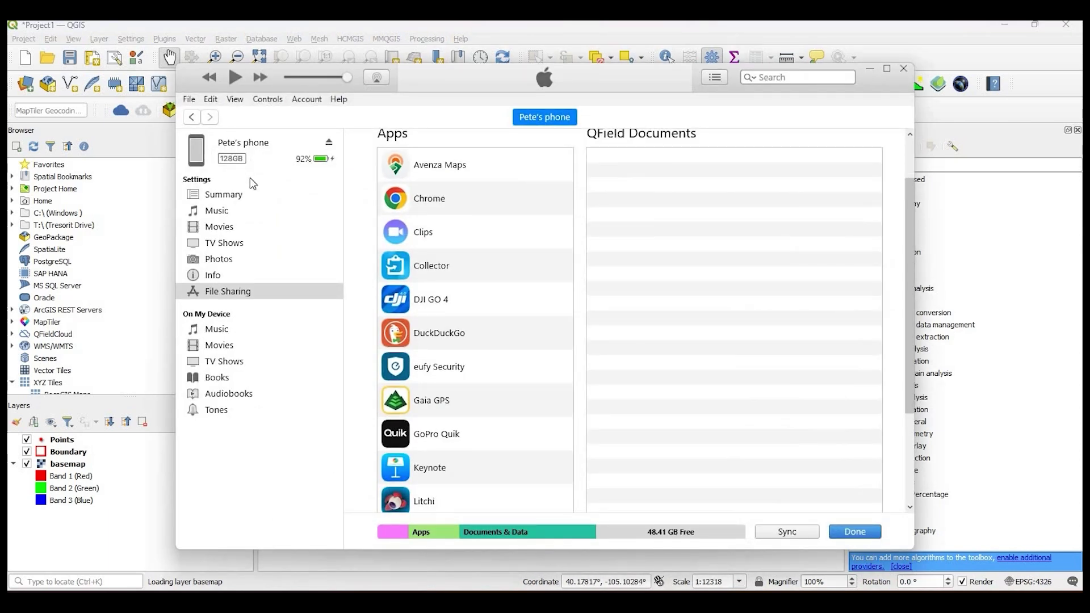
pyautogui.click(219, 296)
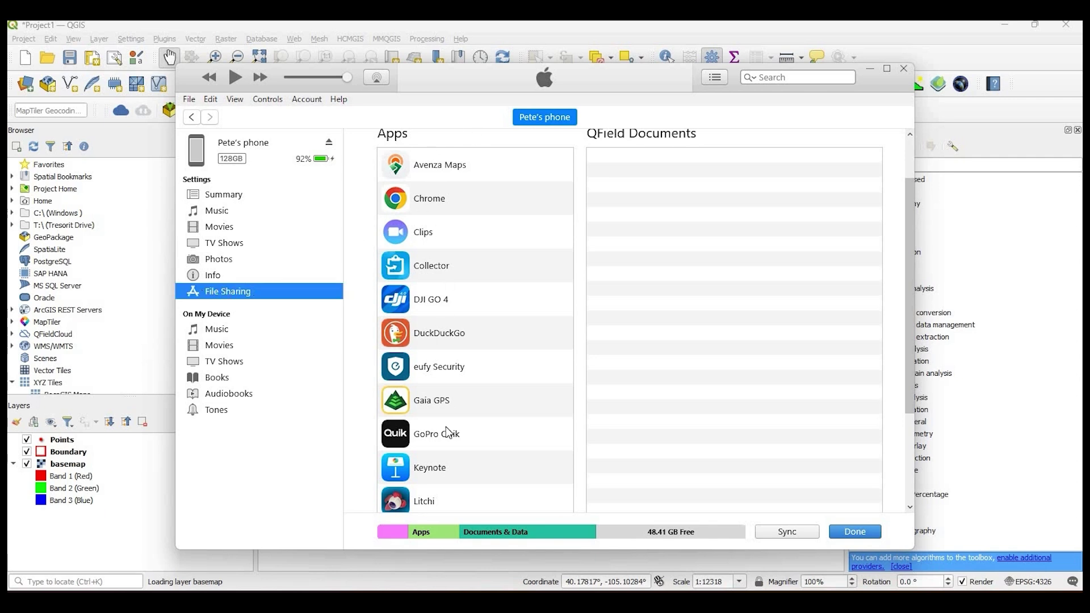
pyautogui.scroll(-3, 431, 466)
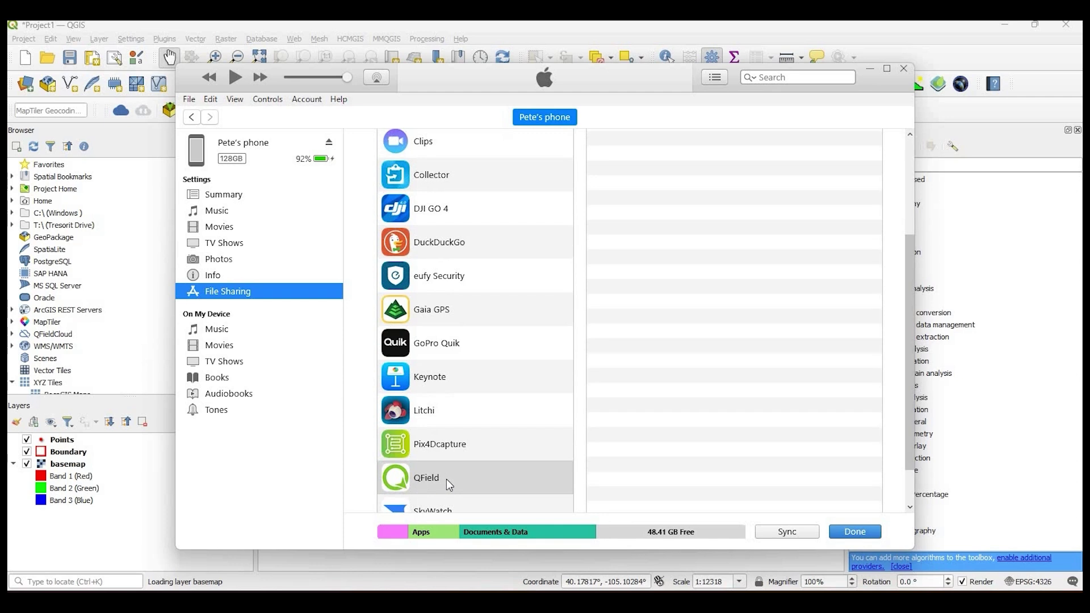
pyautogui.click(495, 477)
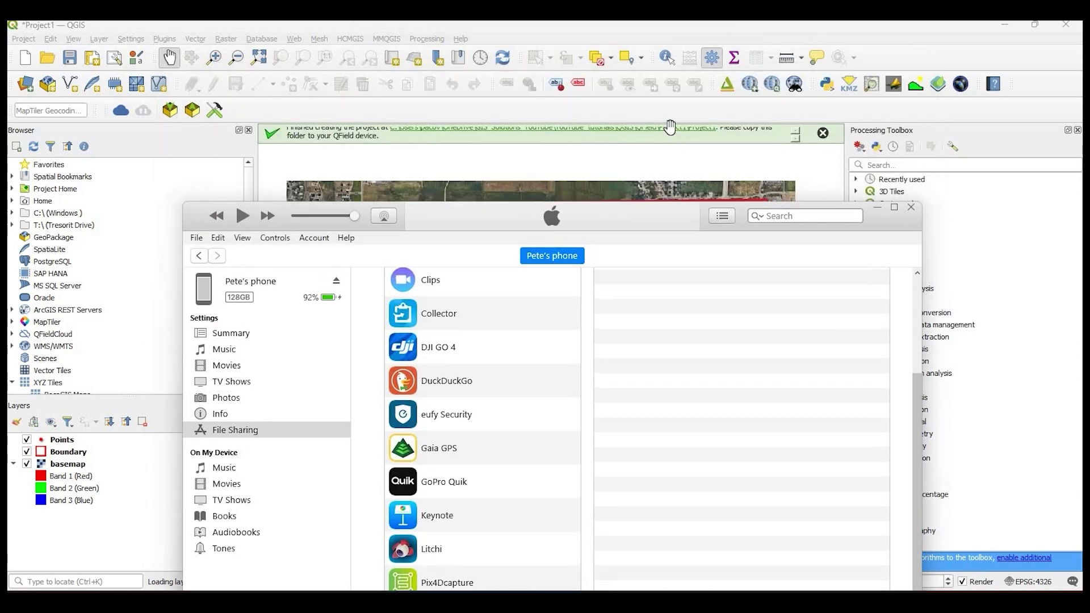
# Step: Open the packaged Project1 folder and copy the files from basemap.gpkg through Project1_qfield.qgs into QField Documents on the phone
pyautogui.click(669, 129)
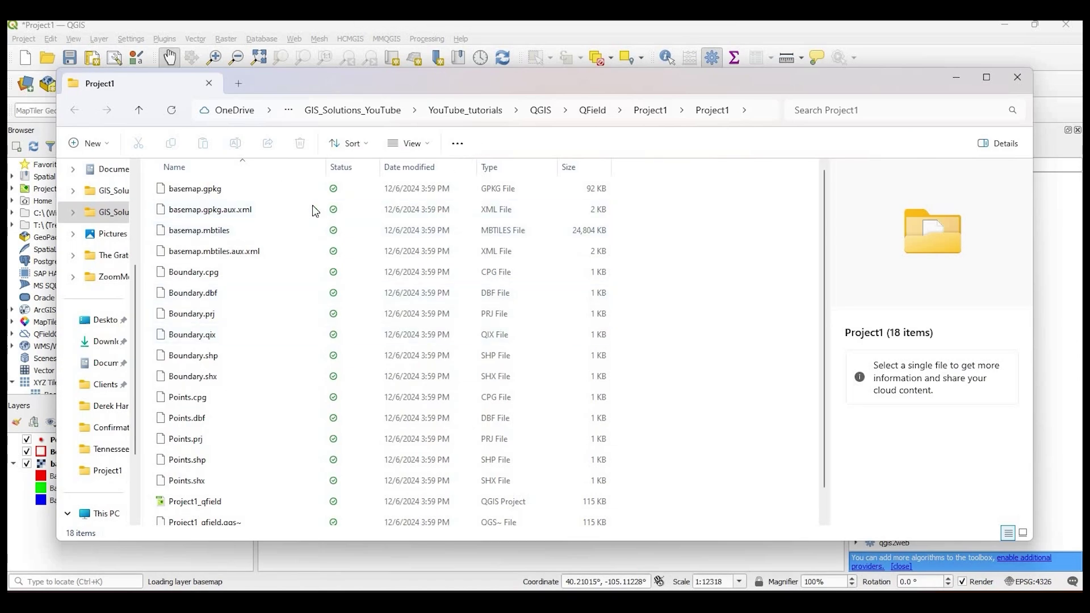
pyautogui.click(216, 193)
pyautogui.scroll(-1, 218, 511)
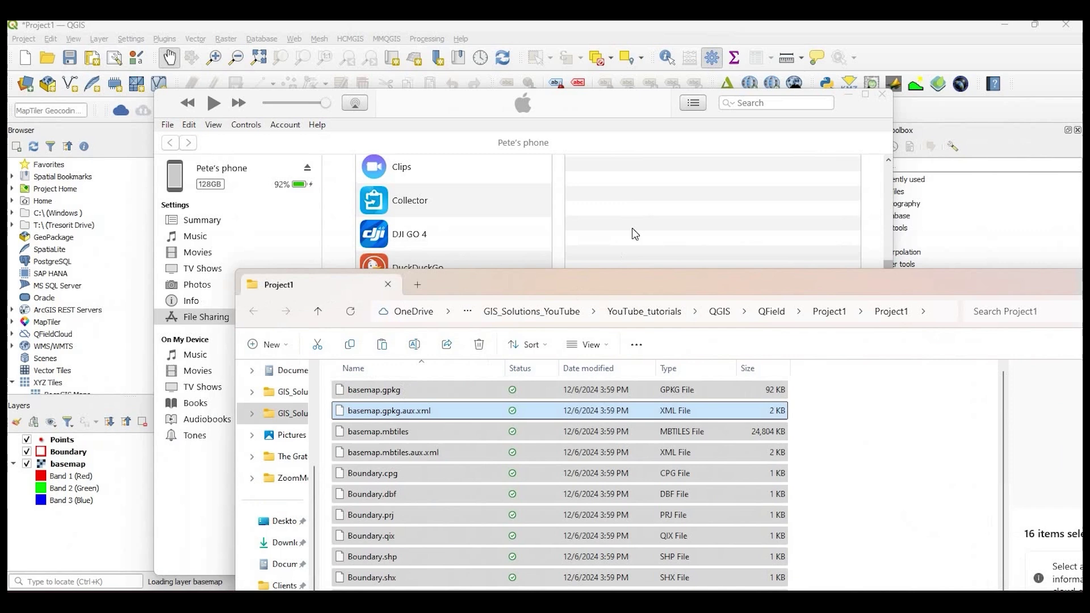
pyautogui.moveTo(635, 234); pyautogui.dragTo(653, 207)
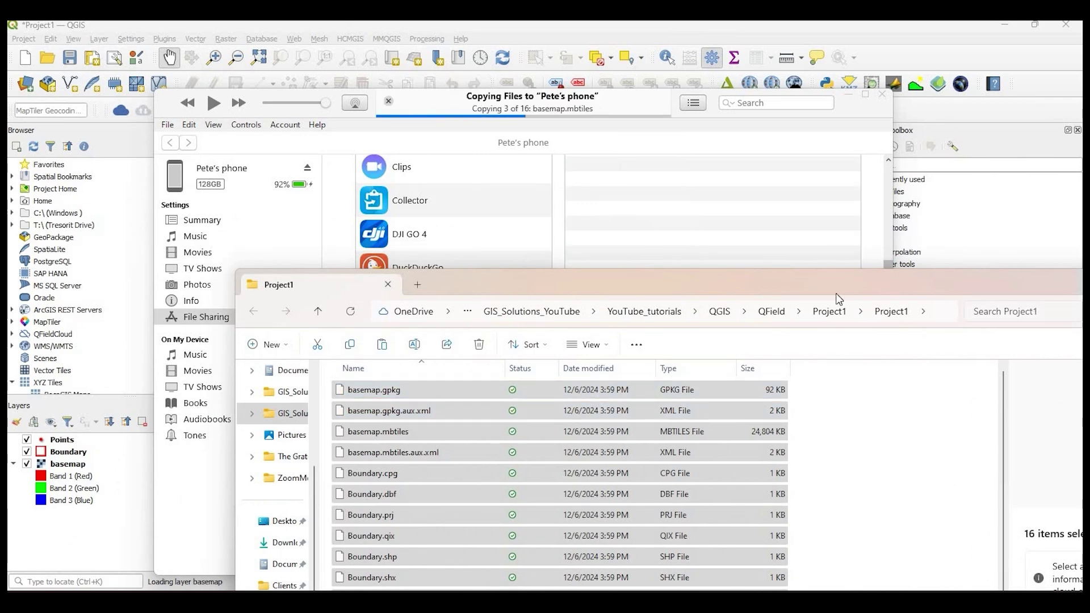
# Step: Bring iTunes to the front, review the copied files in QField Documents and minimize its window
pyautogui.moveTo(918, 272); pyautogui.dragTo(746, 286)
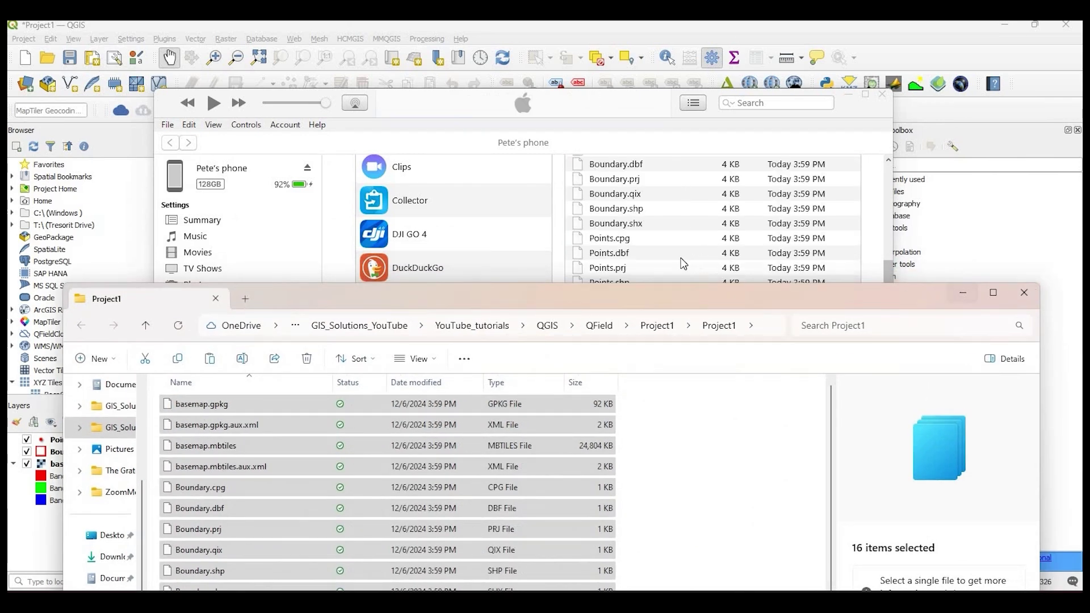
pyautogui.click(671, 266)
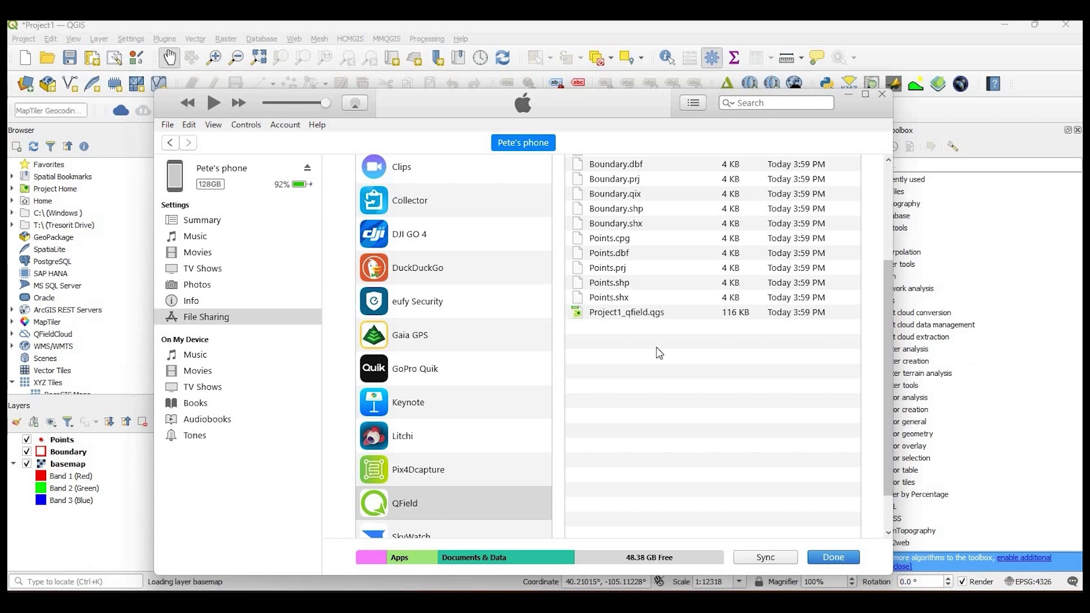
pyautogui.scroll(3, 640, 383)
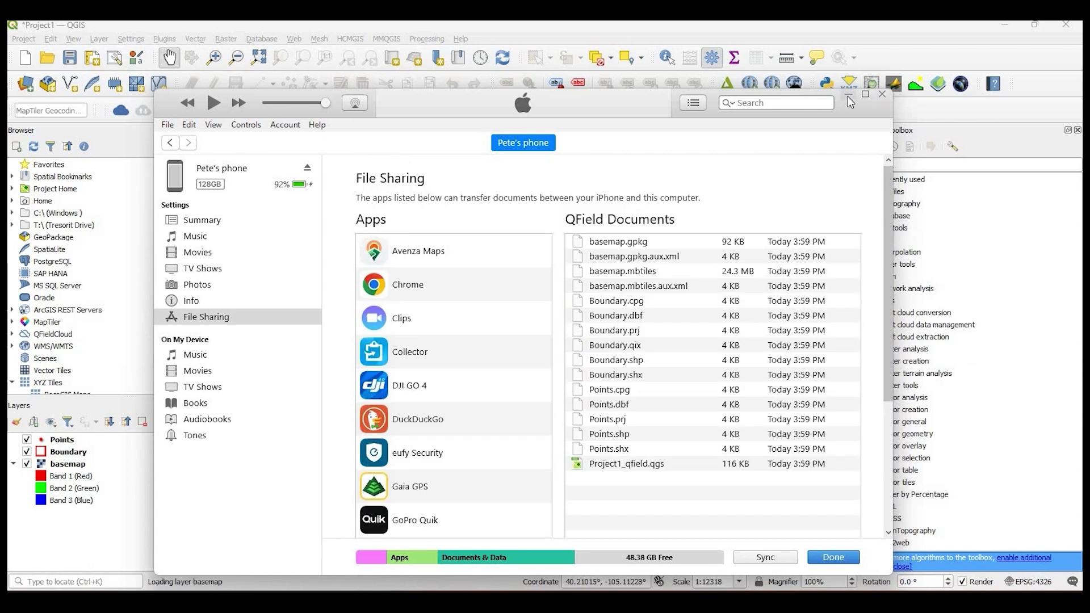
pyautogui.click(849, 98)
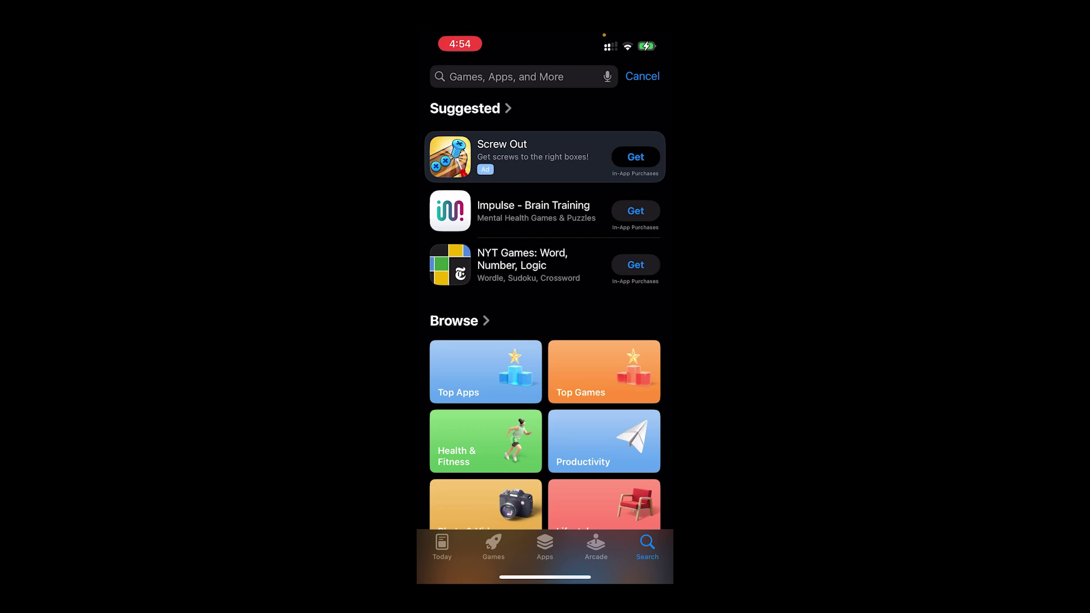
# Step: Search the App Store for "qfield for qgis" and open the QField for QGIS app
pyautogui.click(524, 76)
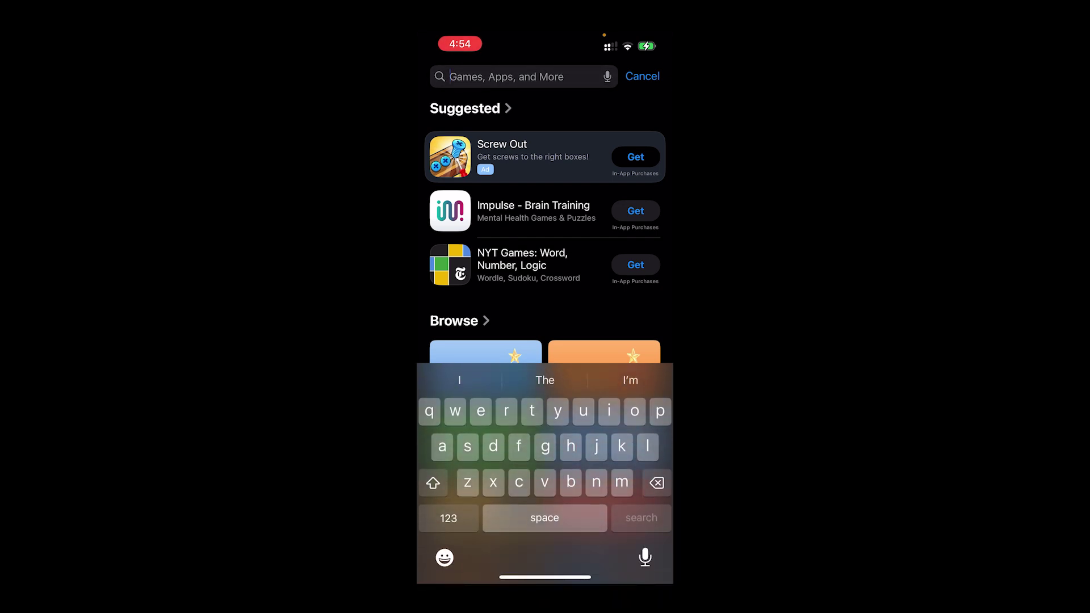
pyautogui.write('wf')
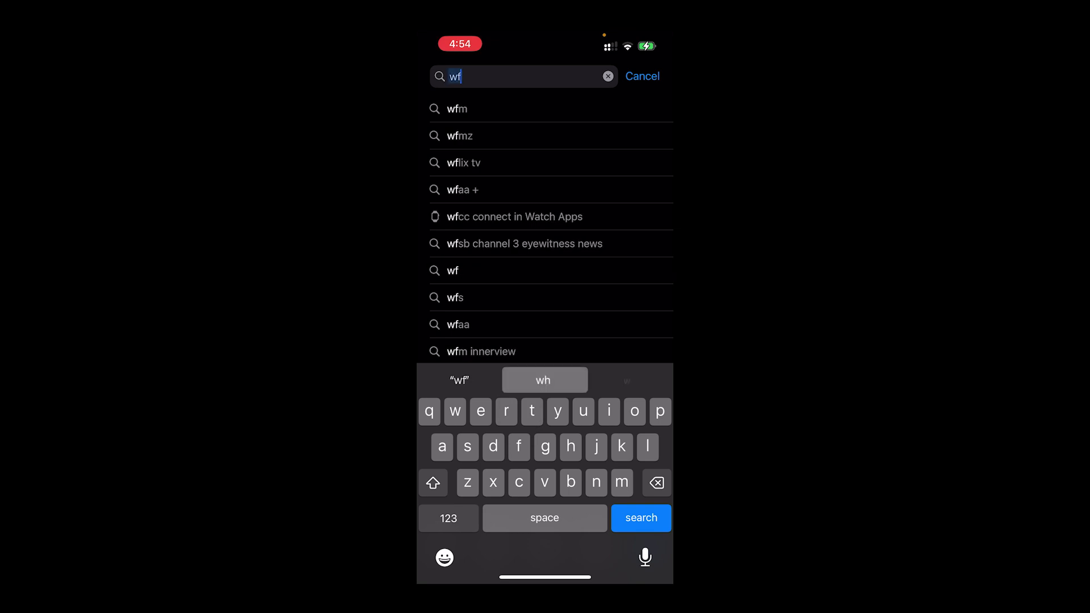
pyautogui.press('BackSpace')
pyautogui.press('BackSpace')
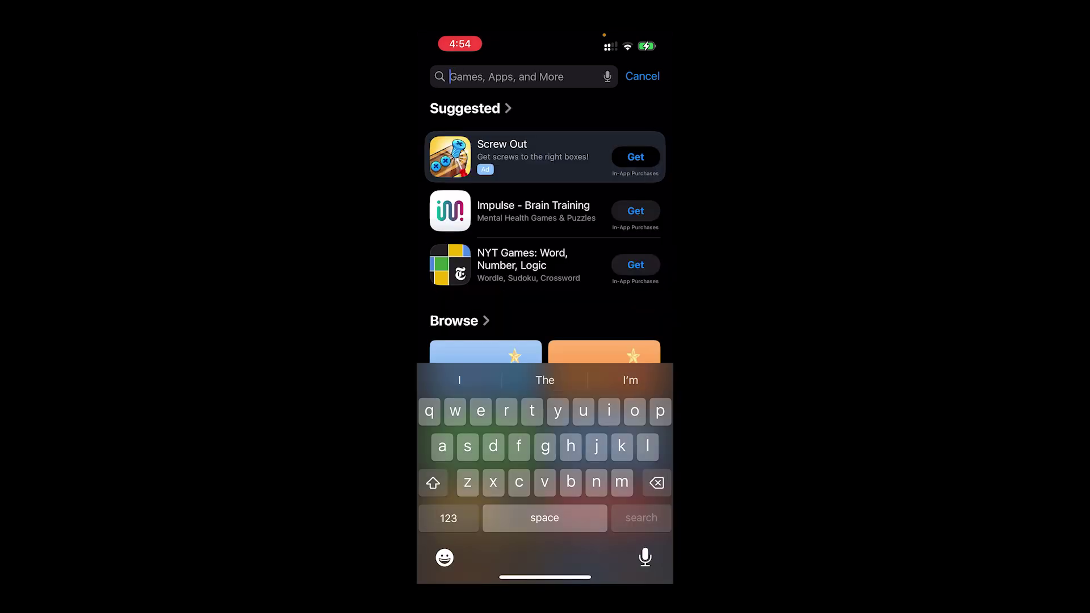
pyautogui.write('qfiek')
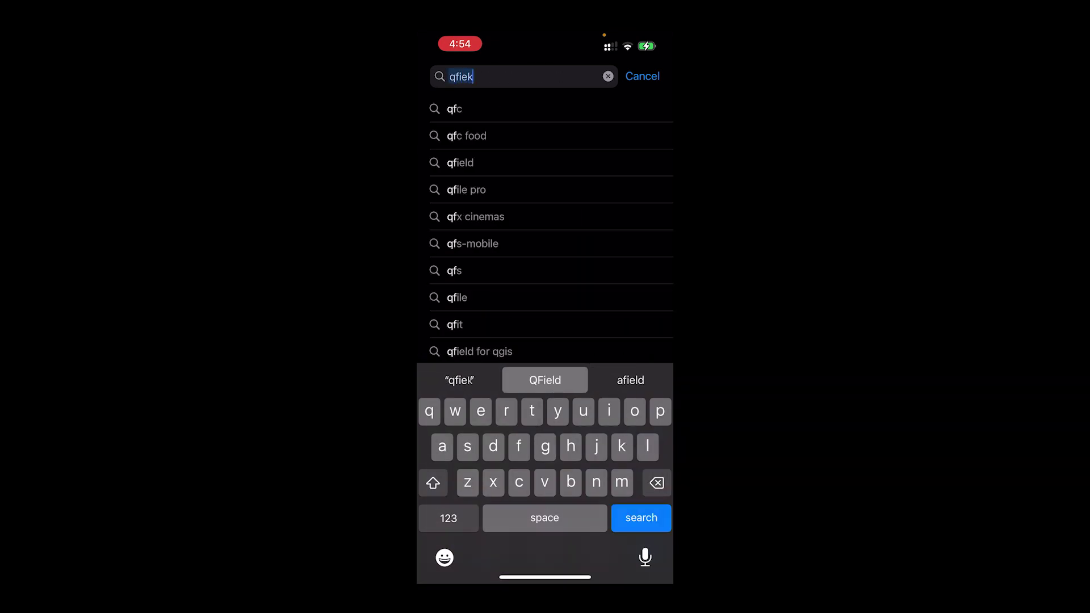
pyautogui.press('BackSpace')
pyautogui.write('ld')
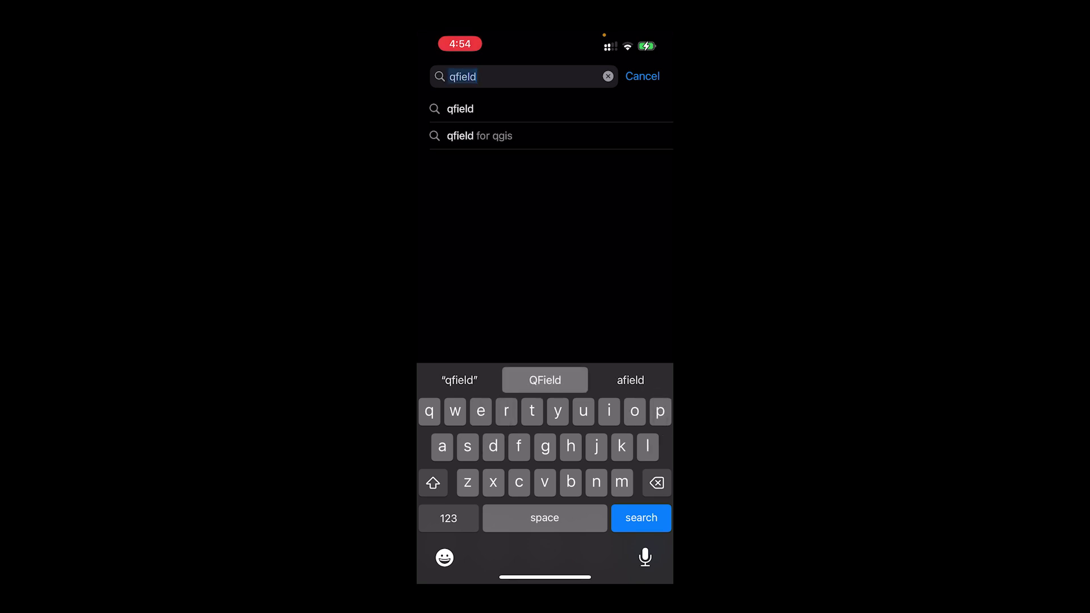
pyautogui.click(480, 136)
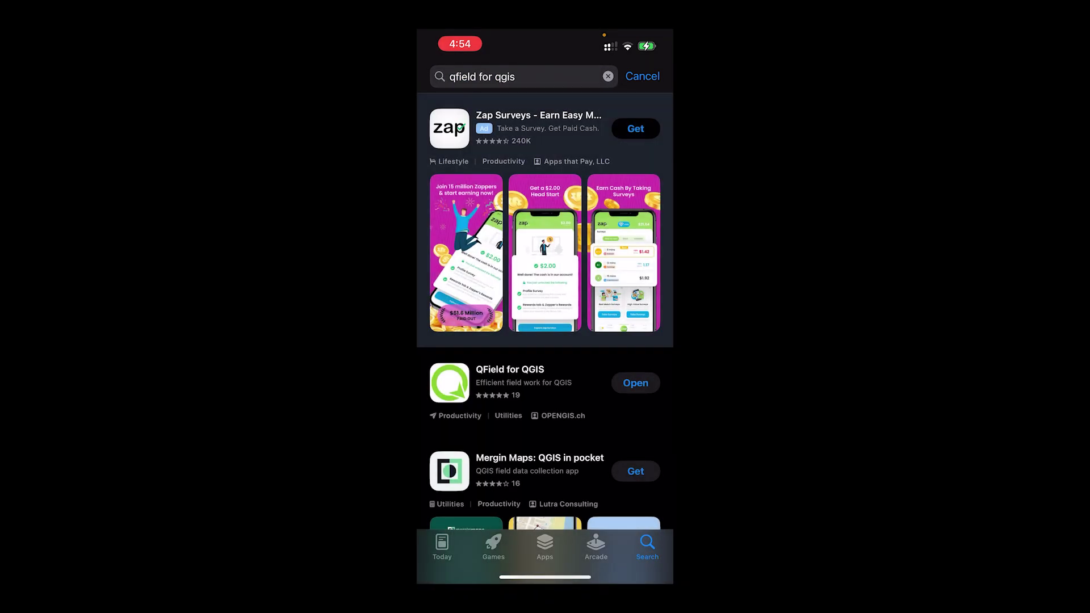
pyautogui.scroll(-2, 545, 312)
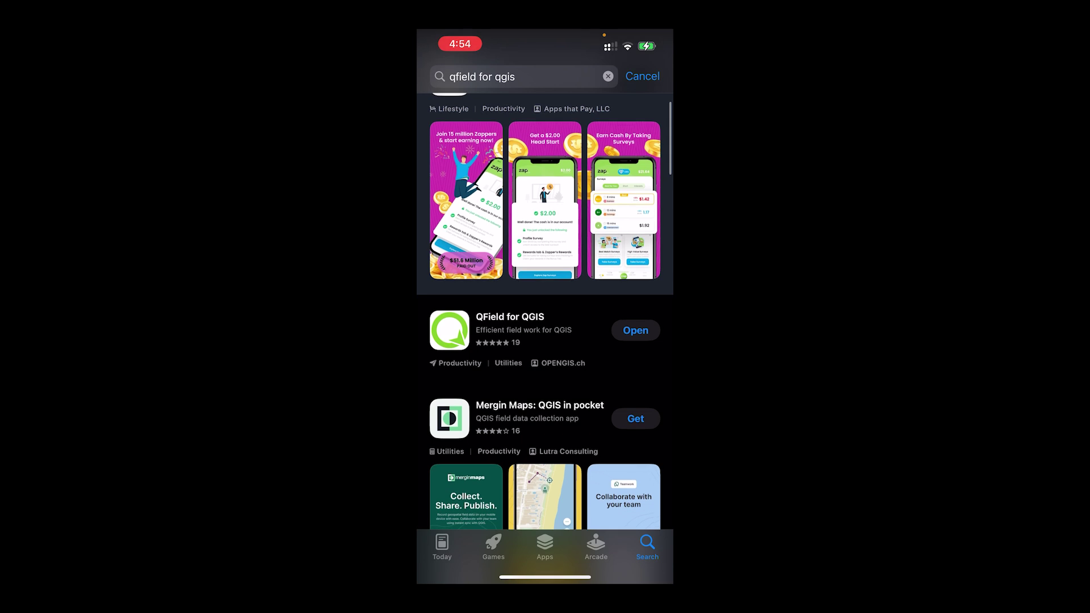
pyautogui.scroll(-1, 545, 313)
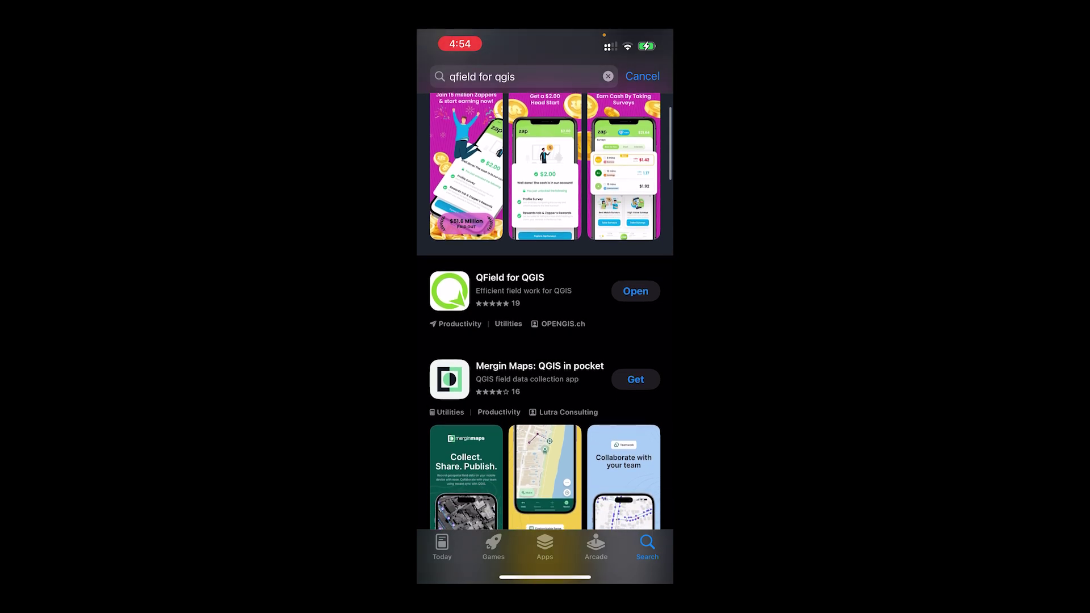
pyautogui.click(636, 290)
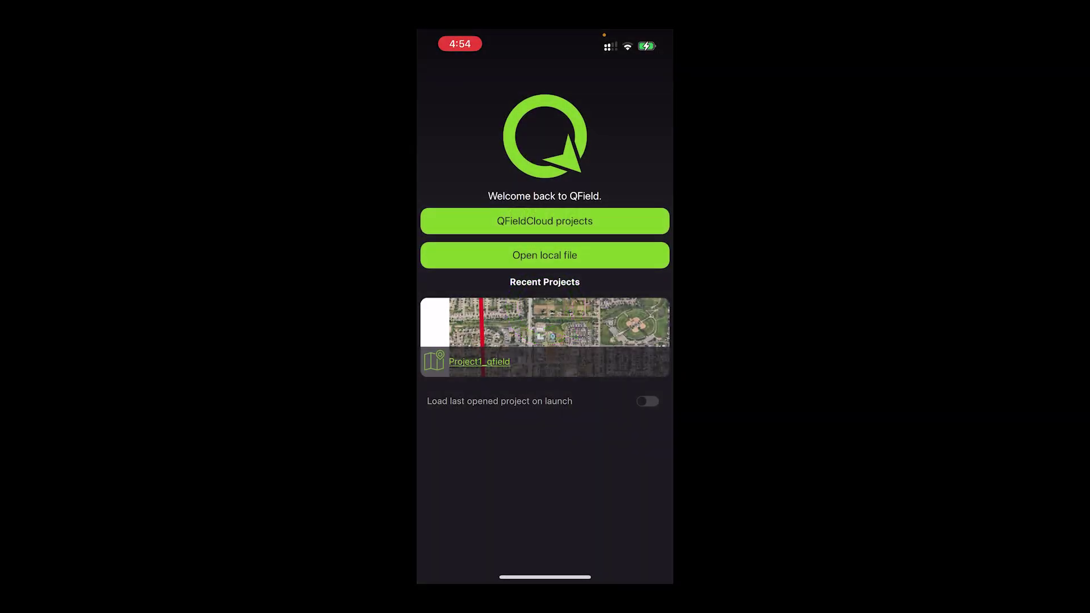
# Step: Open the local Project1_qfield project from the QField files directory
pyautogui.click(544, 255)
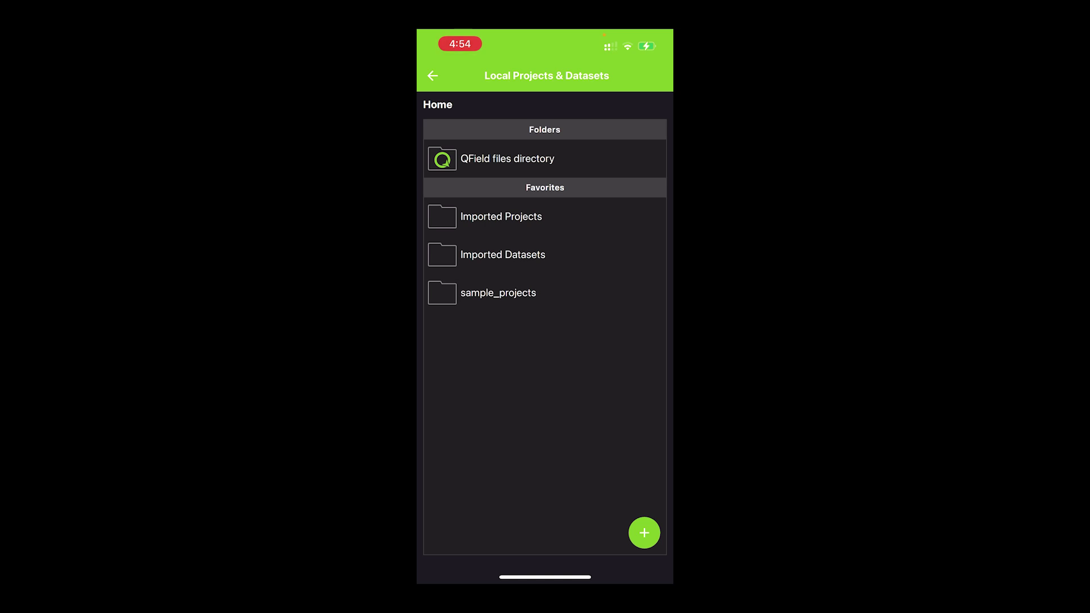
pyautogui.click(507, 159)
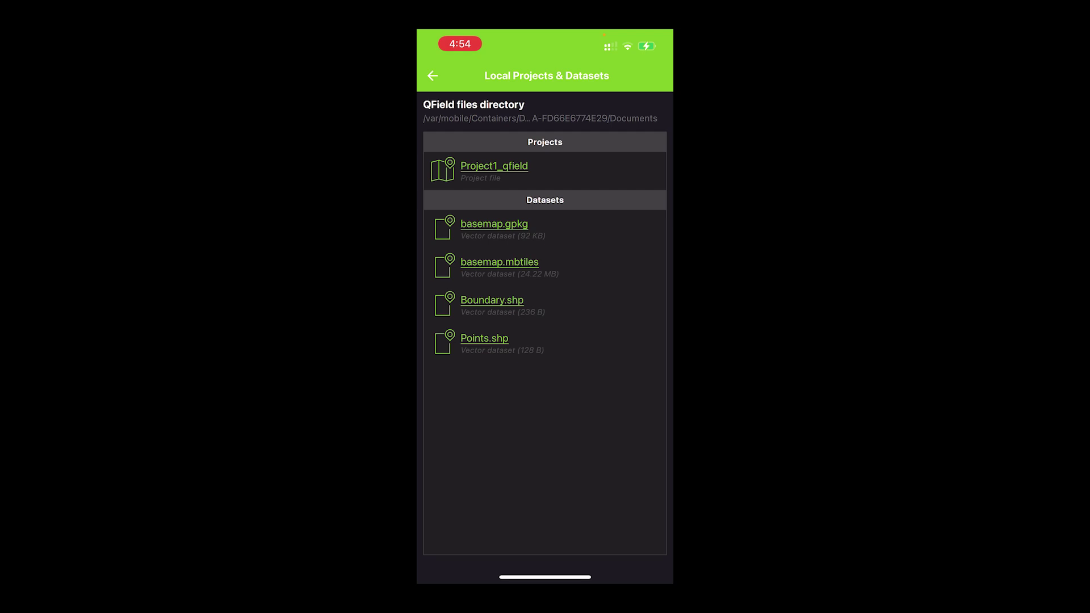
pyautogui.click(494, 166)
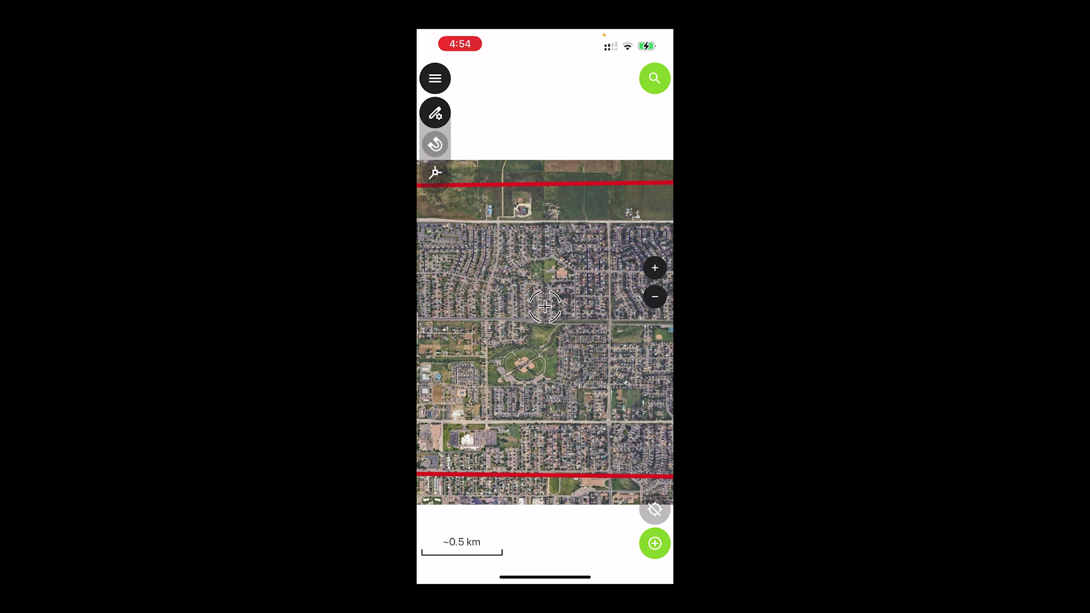
# Step: Hide the Points and Boundary layers to view the basemap alone, and show both layers again
pyautogui.click(435, 79)
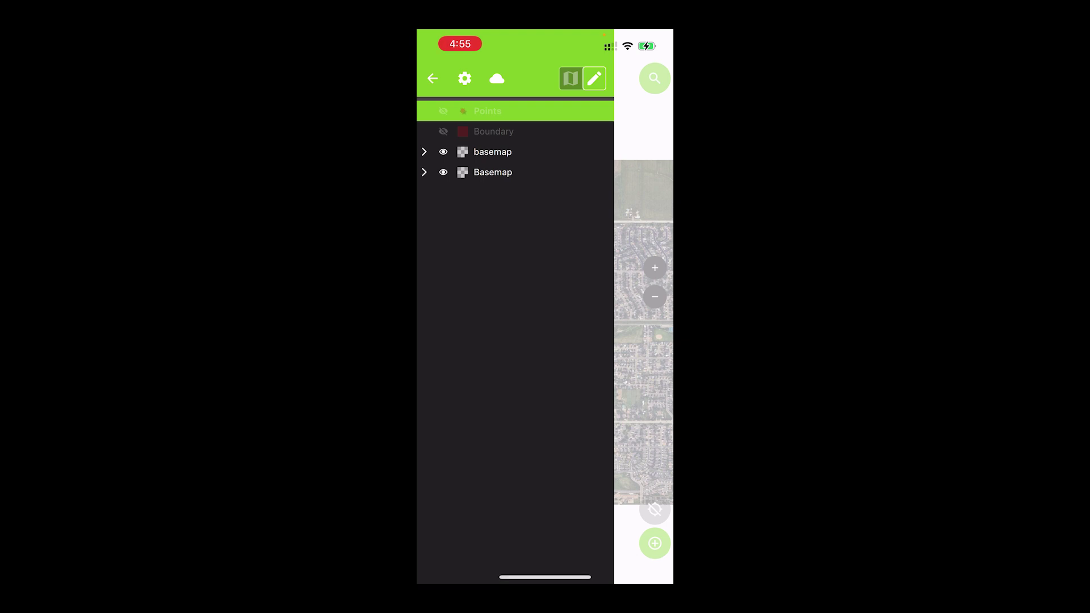
pyautogui.click(644, 341)
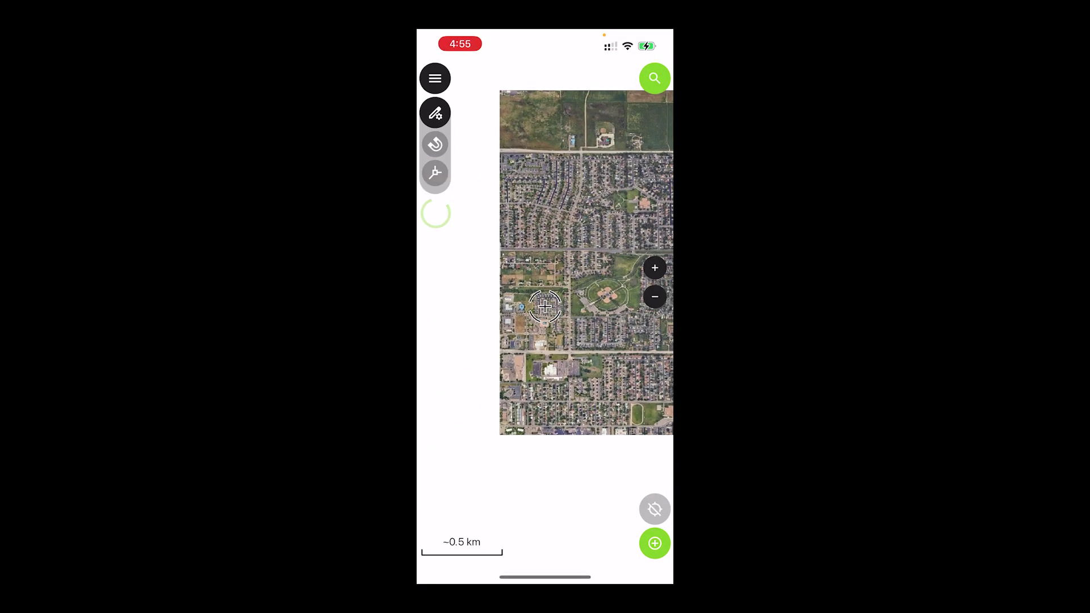
pyautogui.click(435, 78)
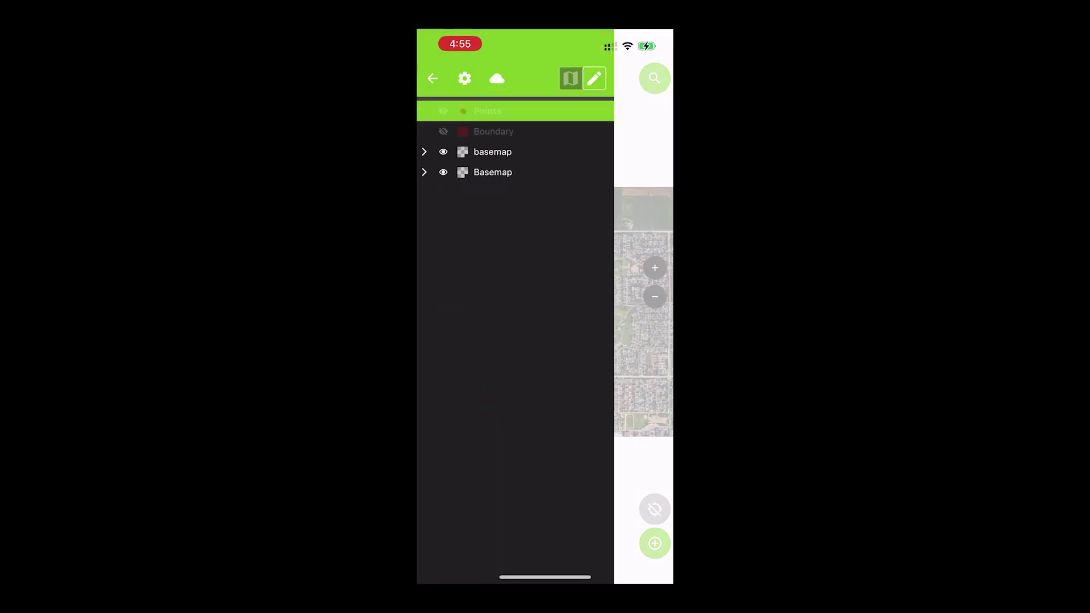
pyautogui.click(644, 341)
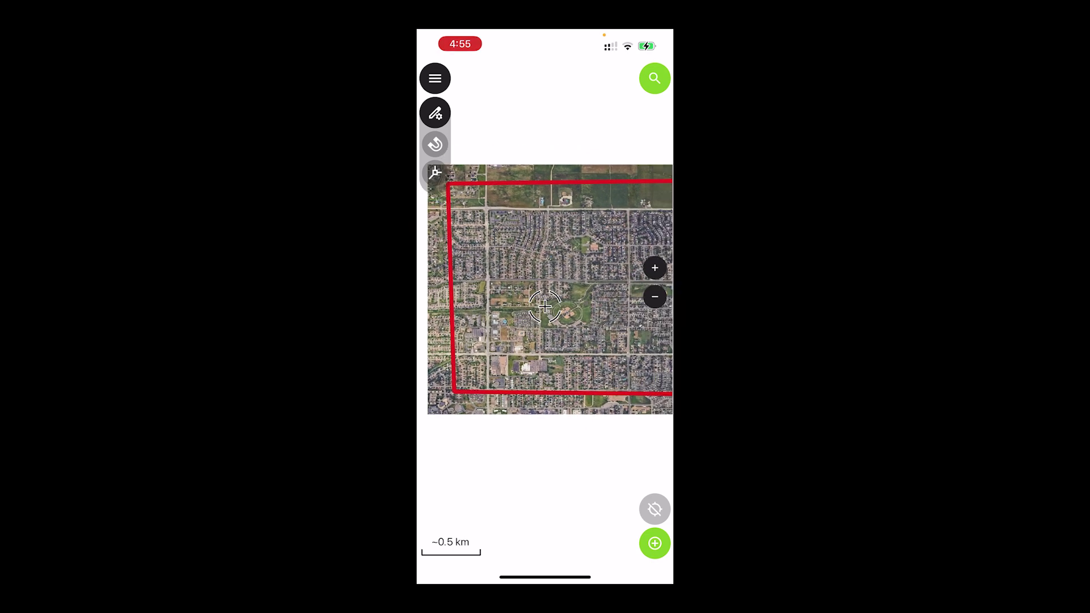
# Step: Hide only the Boundary layer, check the map without it and turn the layer back on
pyautogui.click(435, 78)
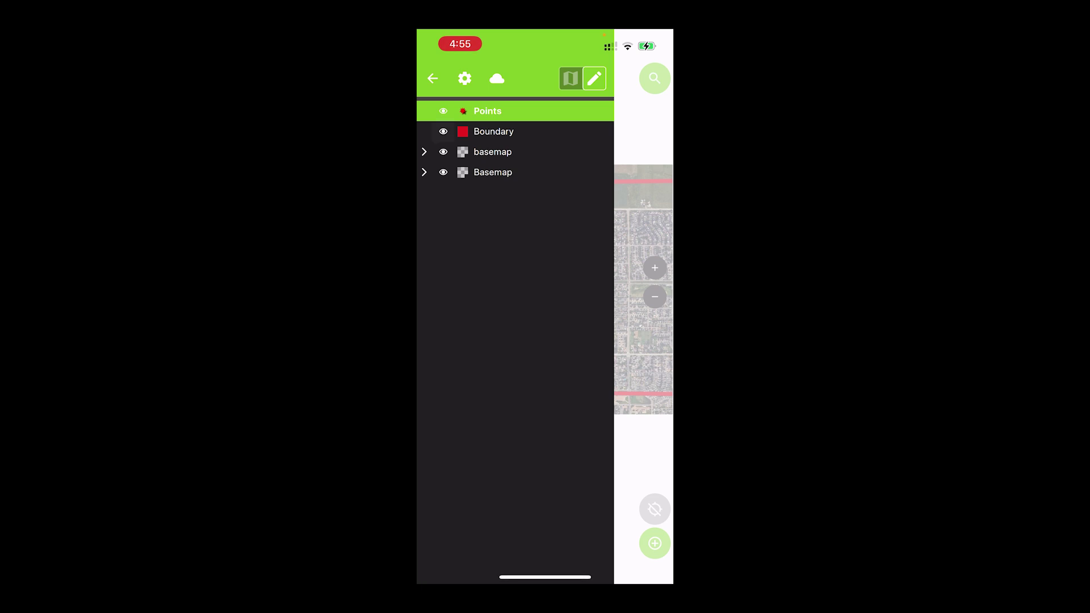
pyautogui.click(443, 132)
pyautogui.click(643, 340)
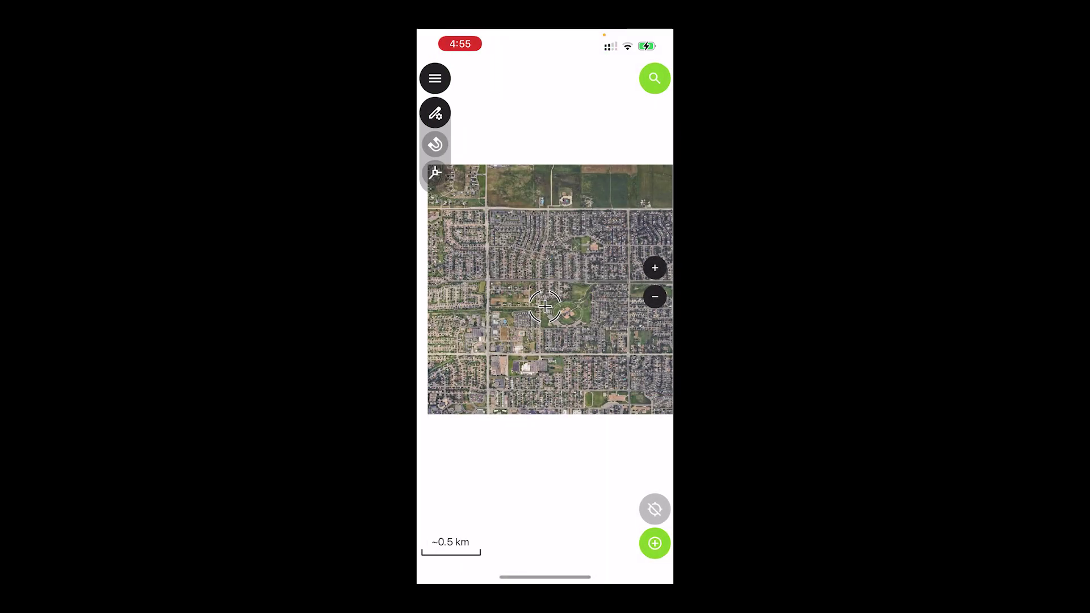
pyautogui.click(435, 78)
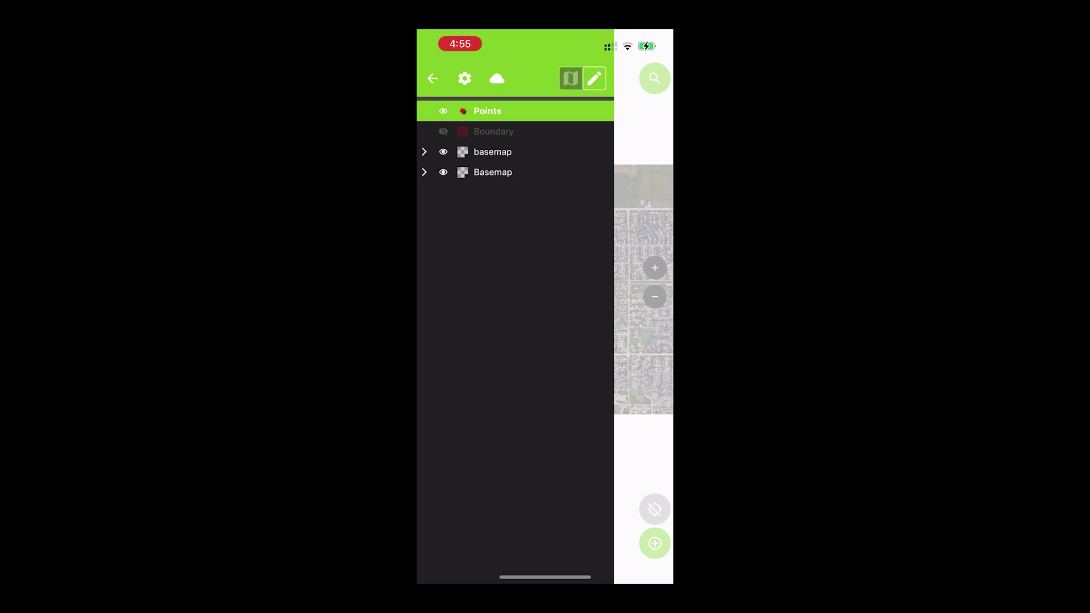
pyautogui.click(444, 132)
pyautogui.click(643, 340)
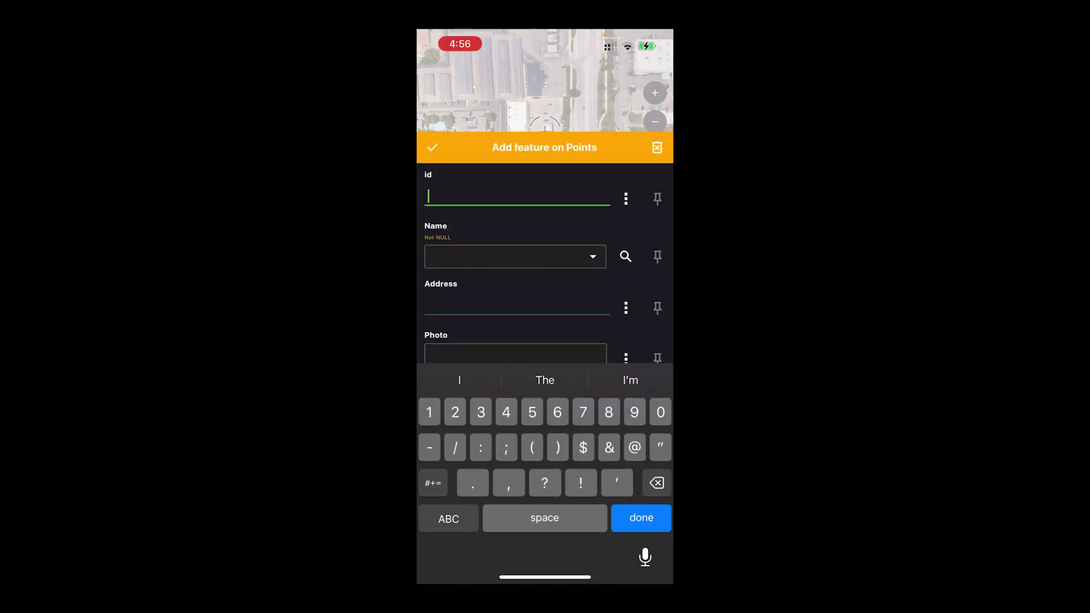
# Step: Set the new Points feature's id to 1 and choose Ziggi's as its Name
pyautogui.write('1')
pyautogui.click(515, 256)
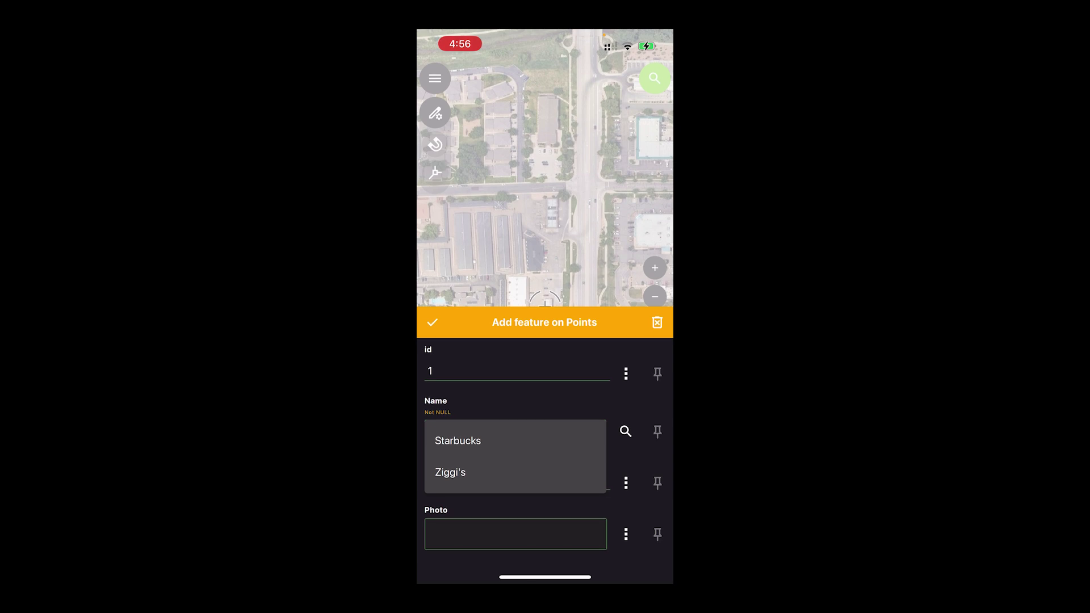
pyautogui.click(451, 473)
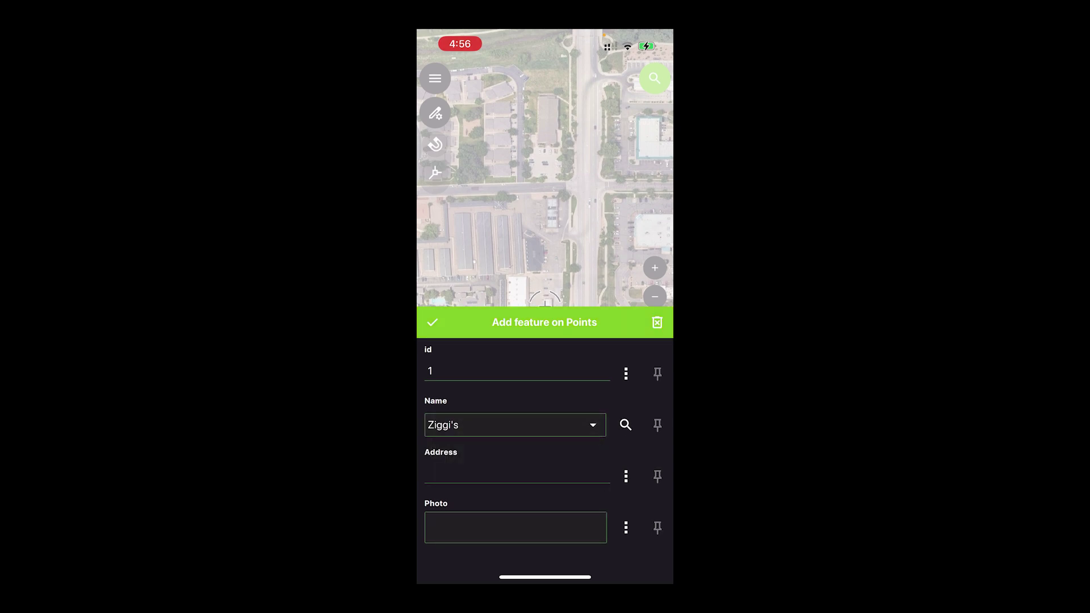
# Step: Fill in the new point's Address field with the street address
pyautogui.click(517, 474)
pyautogui.click(449, 519)
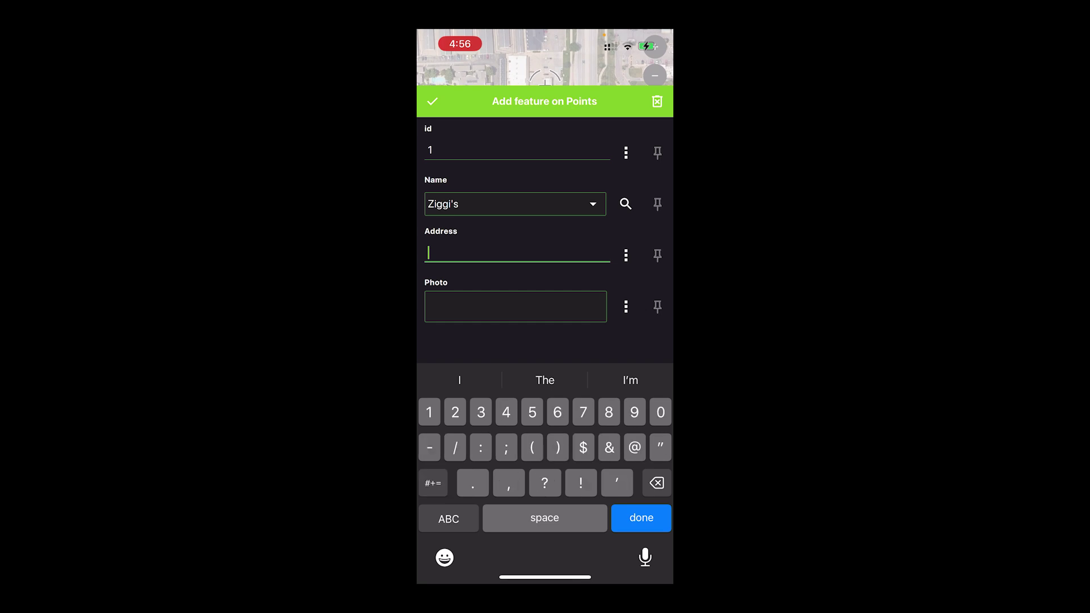
pyautogui.write('123 m')
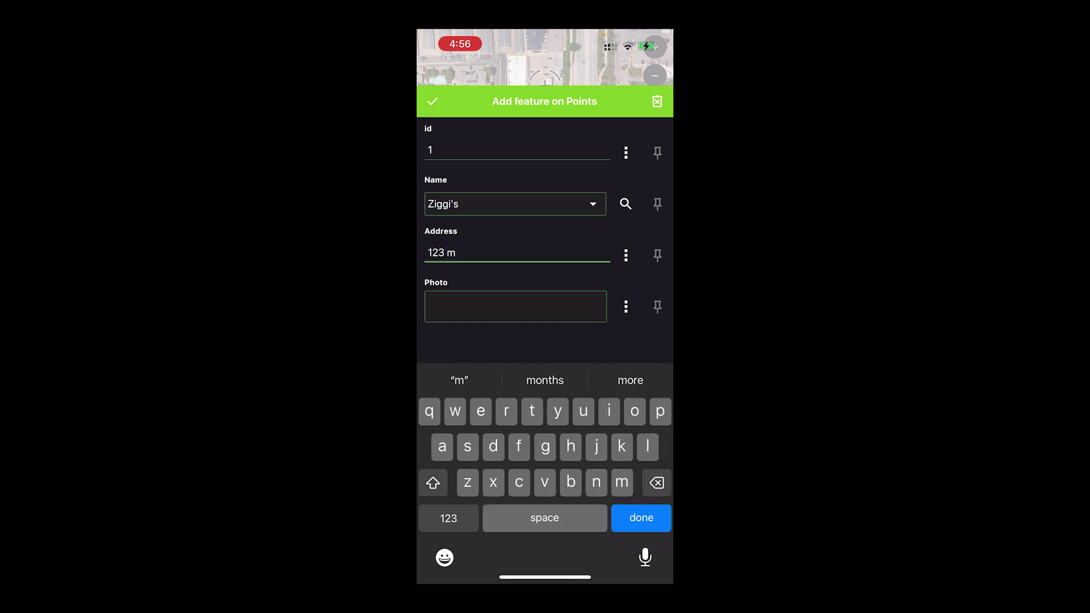
pyautogui.write('ain')
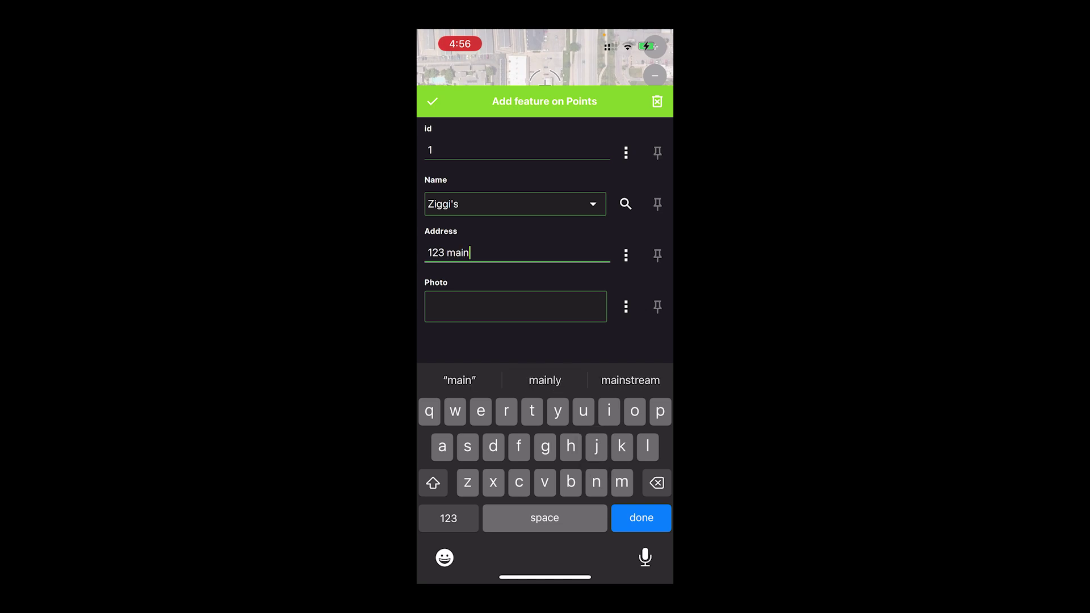
pyautogui.write(' st')
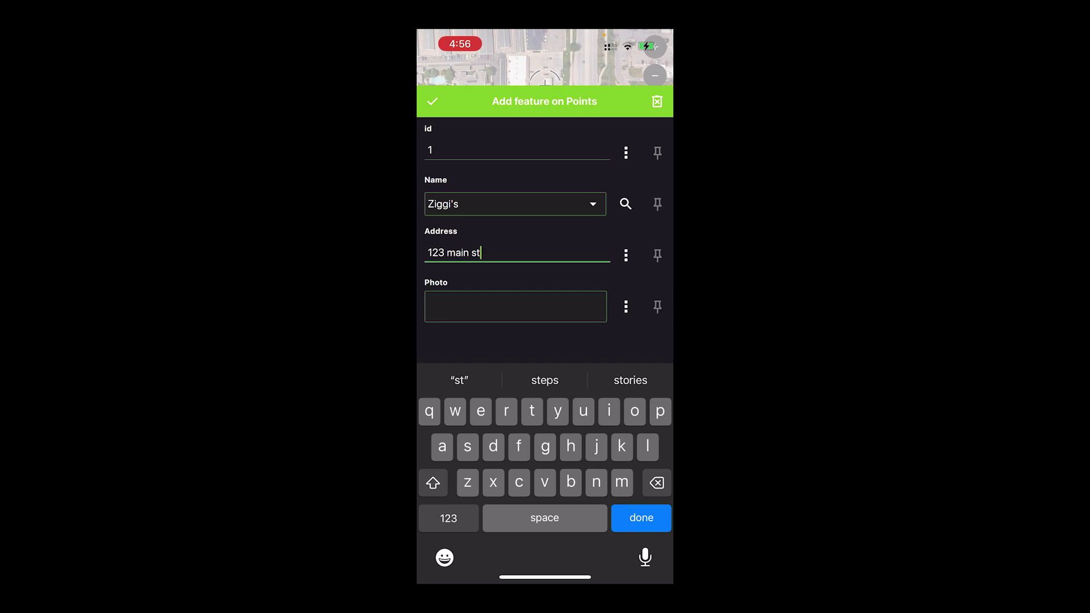
pyautogui.click(641, 518)
# Step: Start taking a photo for the Photo field, allow microphone access and return to the feature form without capturing
pyautogui.click(625, 528)
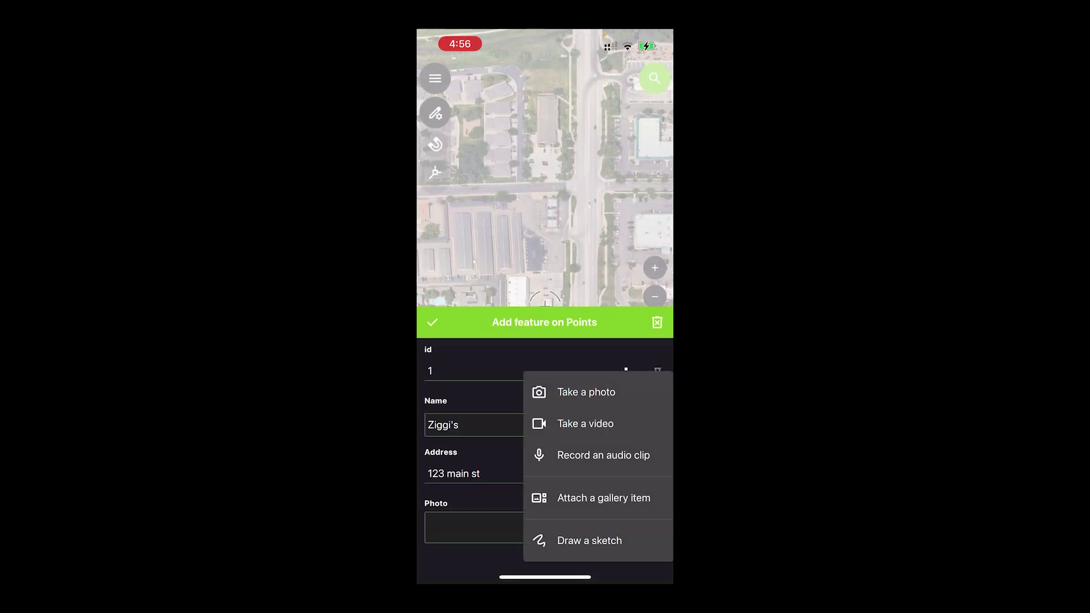
pyautogui.click(586, 392)
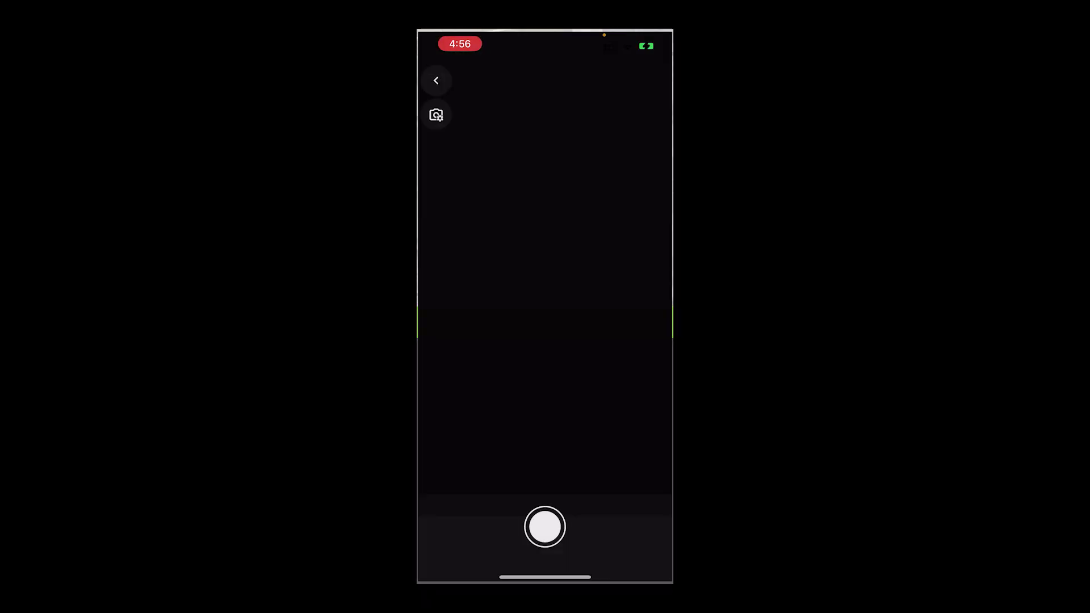
pyautogui.click(590, 351)
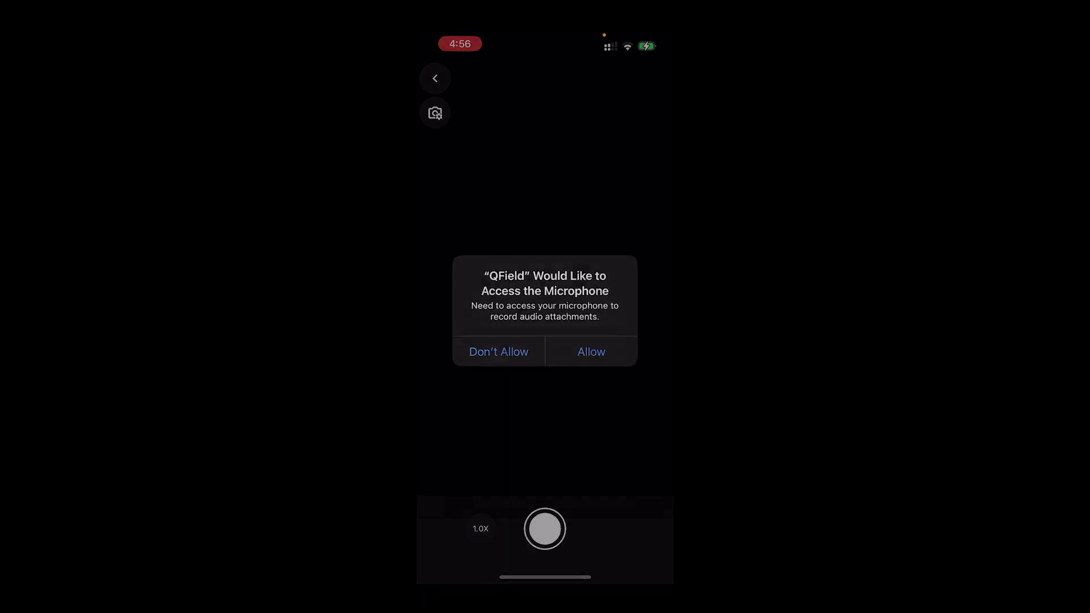
pyautogui.click(590, 351)
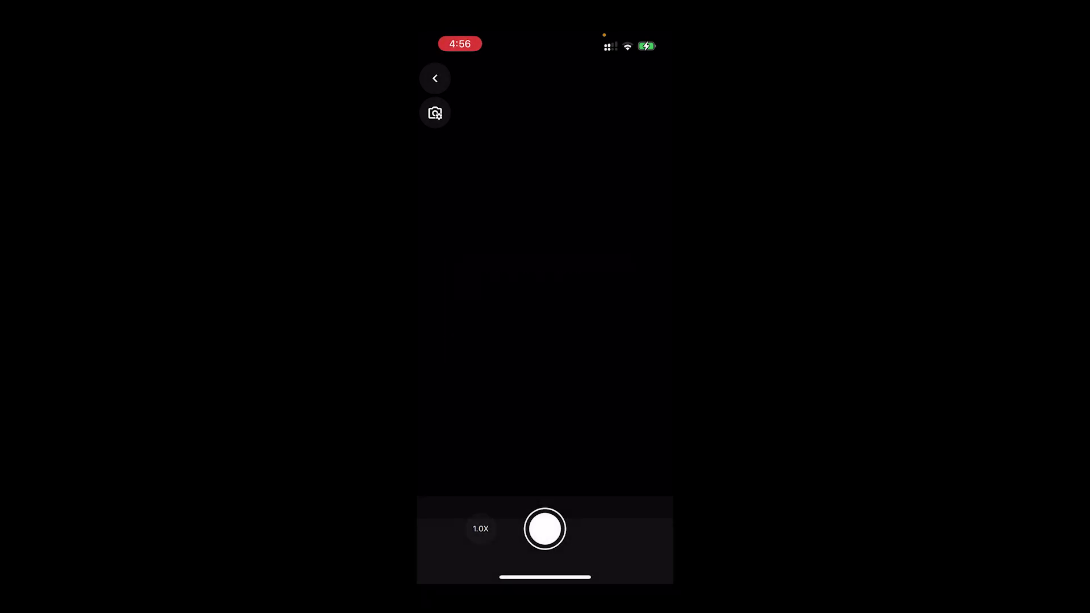
pyautogui.click(435, 79)
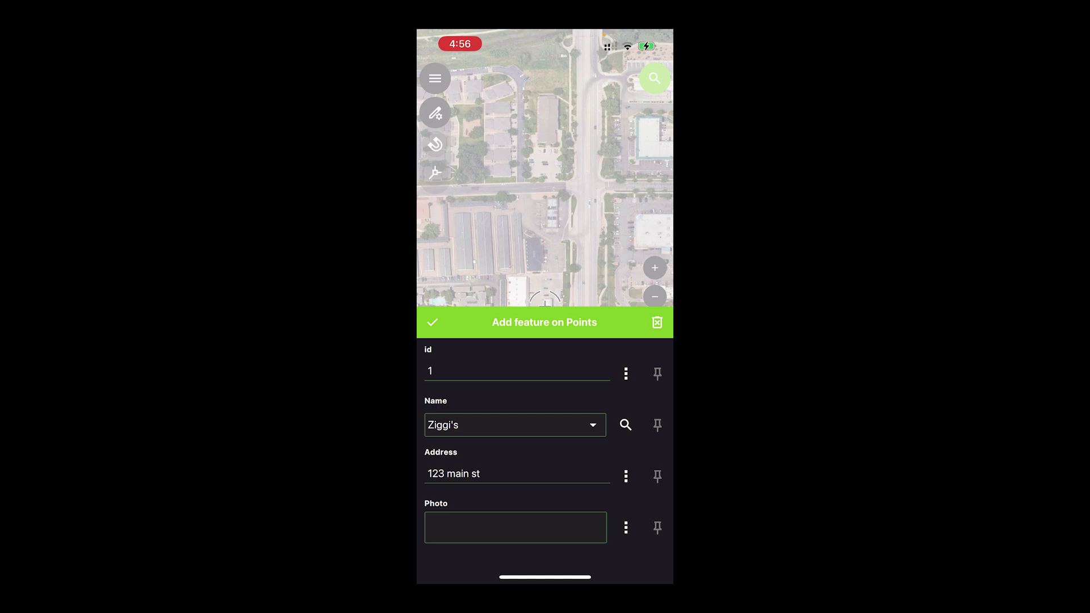
# Step: Attach a gallery item to the Photo field, searching for "Zigg" and choosing the storefront photo
pyautogui.click(625, 528)
pyautogui.click(596, 496)
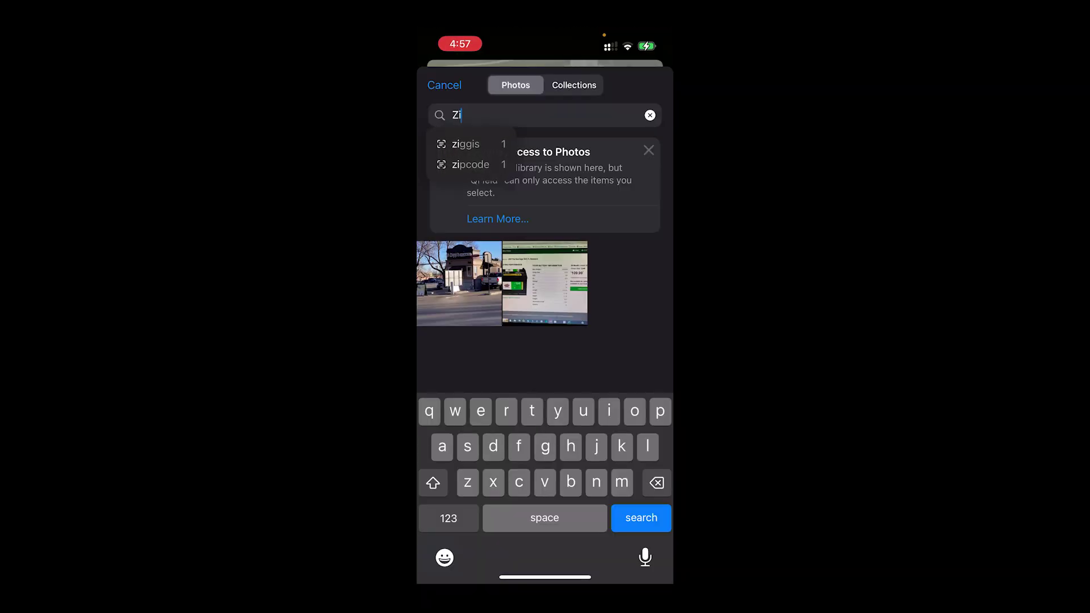
pyautogui.write('gg')
pyautogui.click(459, 283)
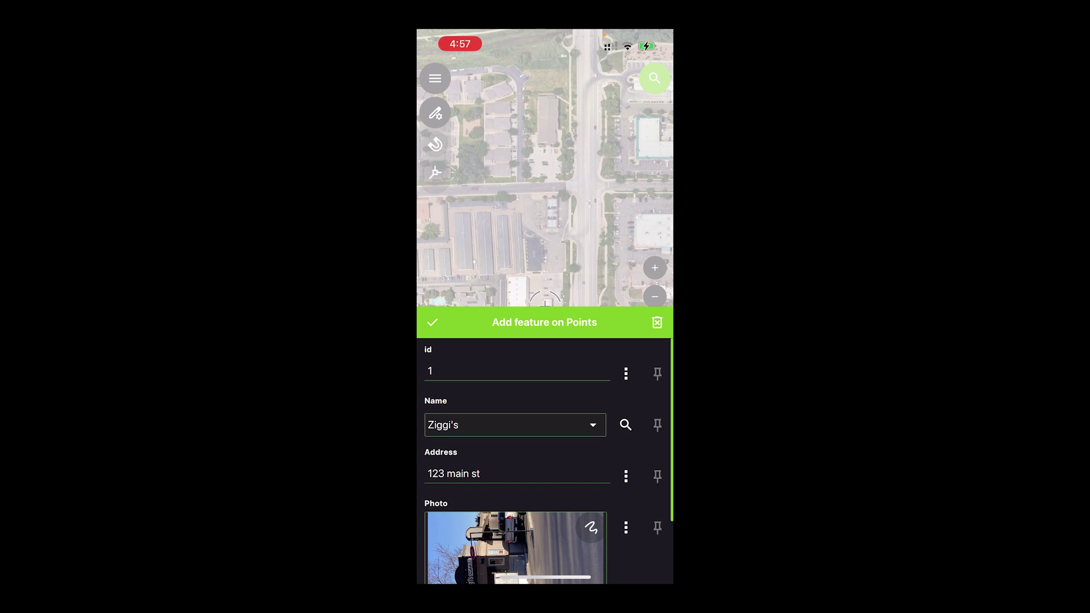
# Step: Save the new point feature and identify the features at its marker on the map
pyautogui.click(432, 322)
pyautogui.moveTo(545, 306)
pyautogui.mouseDown()
pyautogui.moveTo(543, 322)
pyautogui.moveTo(506, 336)
pyautogui.moveTo(503, 324)
pyautogui.mouseUp()
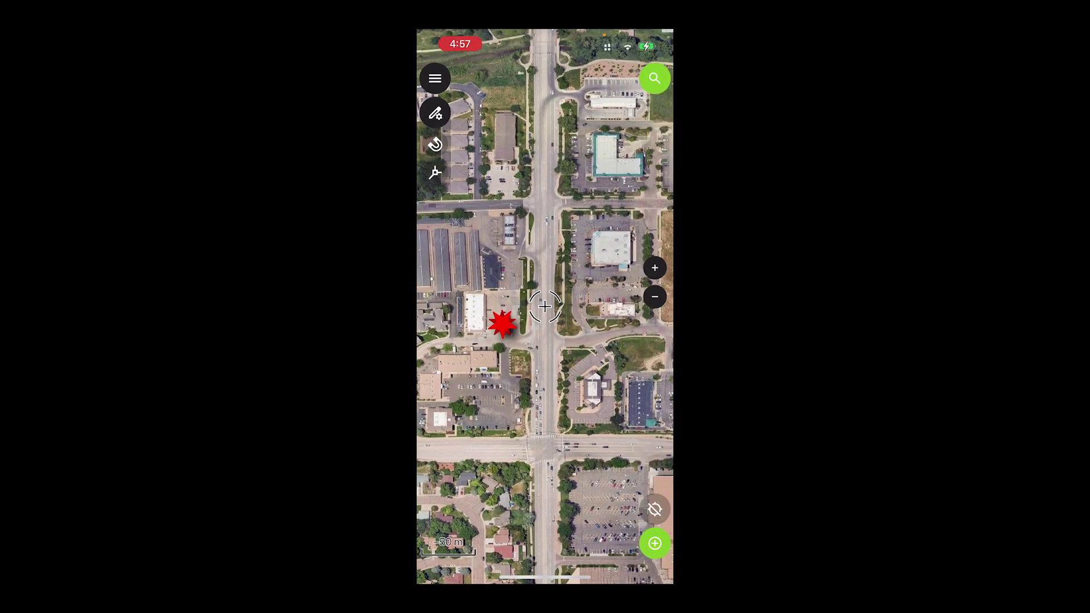
pyautogui.click(503, 325)
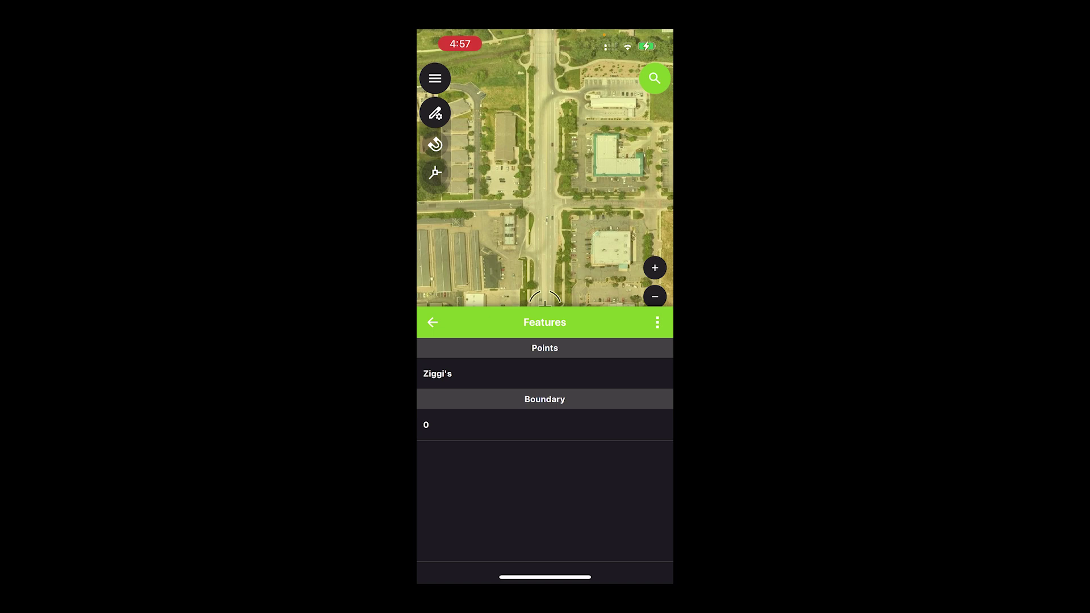
# Step: Review the Ziggi's point's id, name, address and photo, and return to the map
pyautogui.click(454, 374)
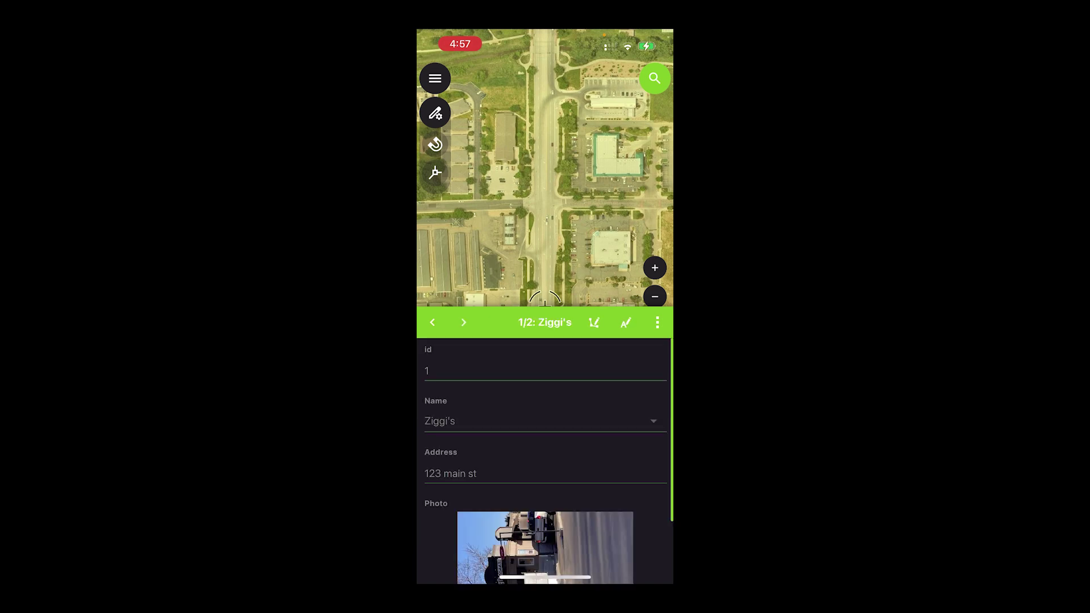
pyautogui.scroll(-1, 545, 461)
pyautogui.scroll(1, 545, 461)
pyautogui.scroll(-3, 546, 461)
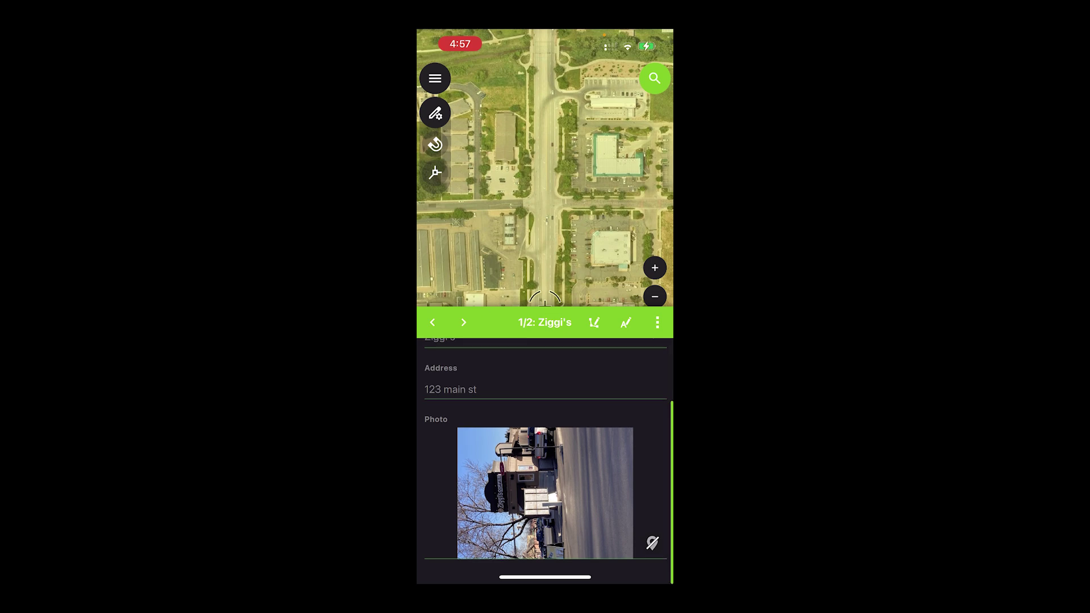
pyautogui.scroll(3, 546, 461)
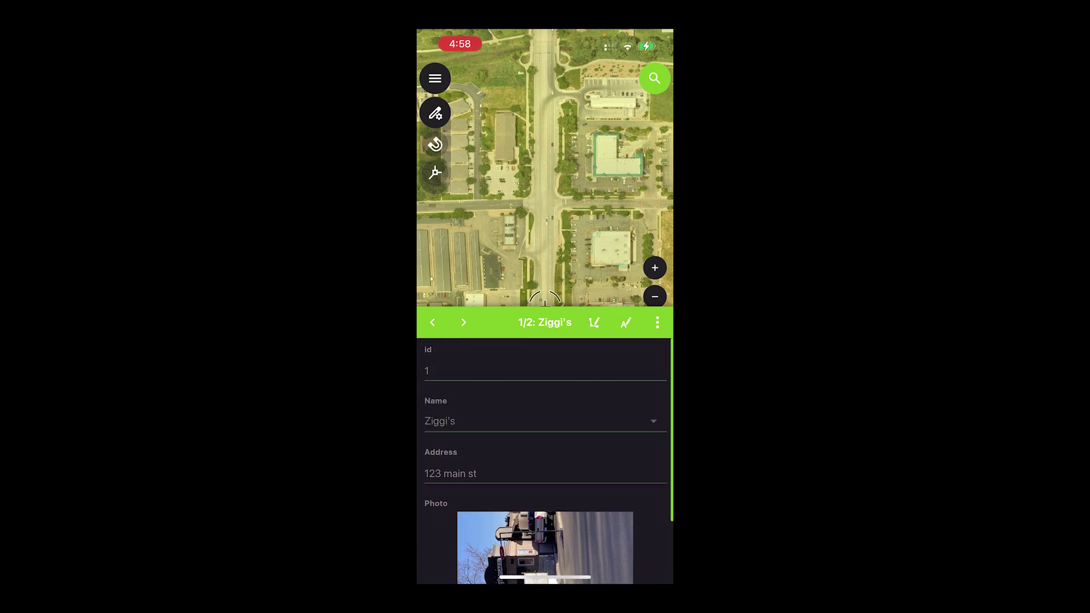
pyautogui.click(545, 171)
pyautogui.click(433, 323)
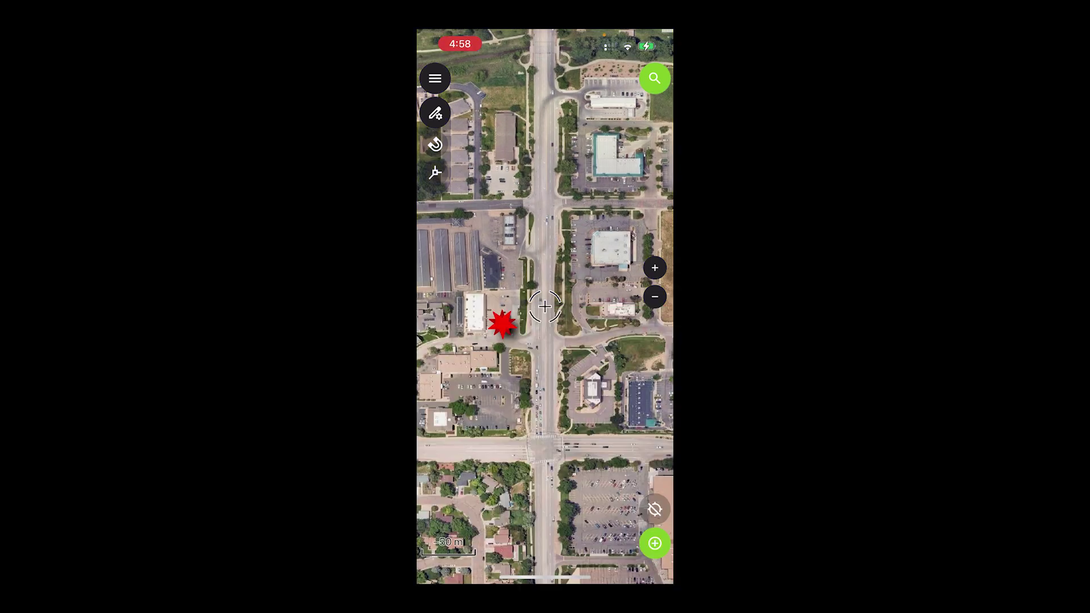
# Step: Center the crosshair on the teal-roofed corner of the long dark-roofed building and add a new feature on Points there
pyautogui.click(655, 297)
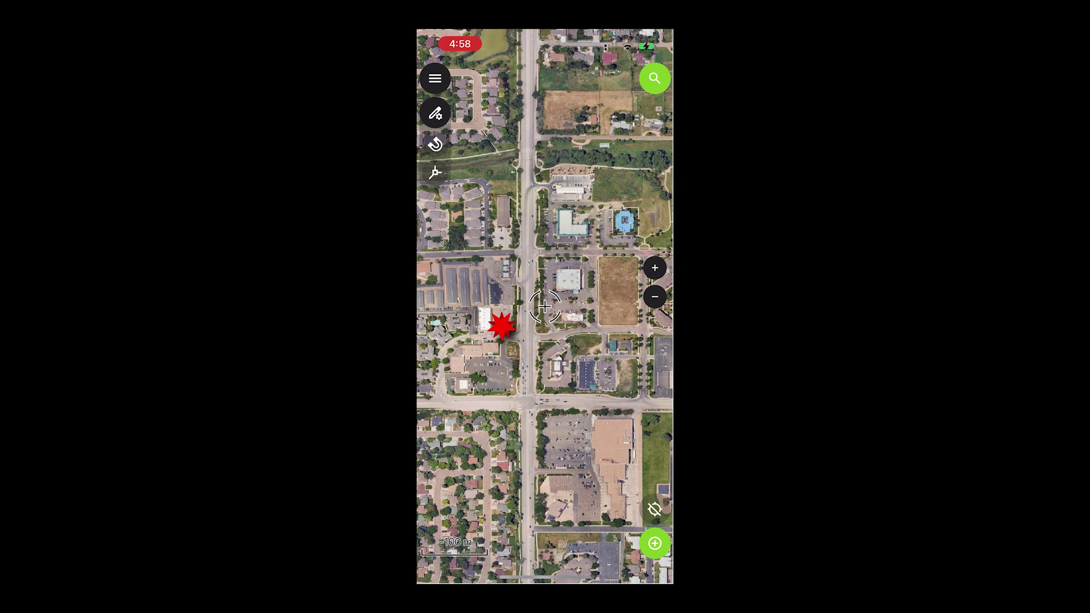
pyautogui.moveTo(546, 341); pyautogui.dragTo(550, 377)
pyautogui.scroll(3, 534, 386)
pyautogui.scroll(1, 534, 335)
pyautogui.scroll(4, 536, 380)
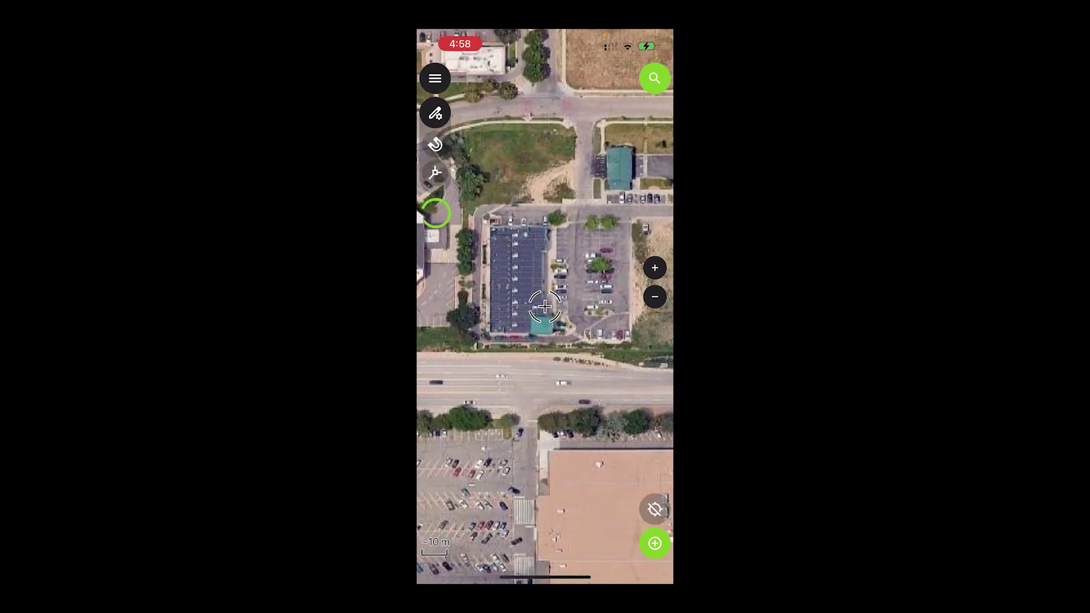
pyautogui.scroll(2, 538, 366)
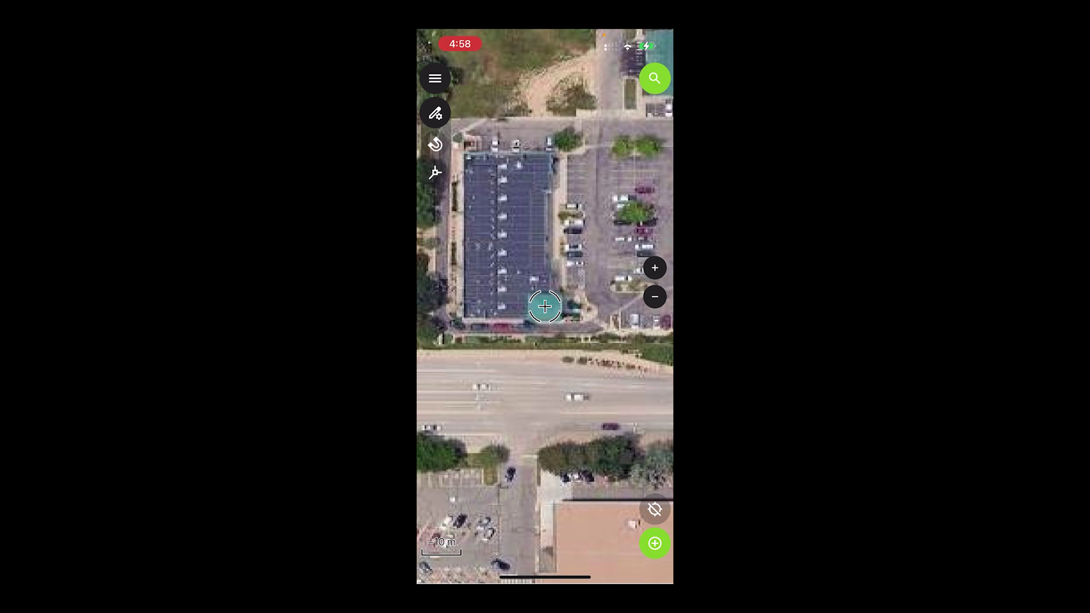
pyautogui.click(655, 544)
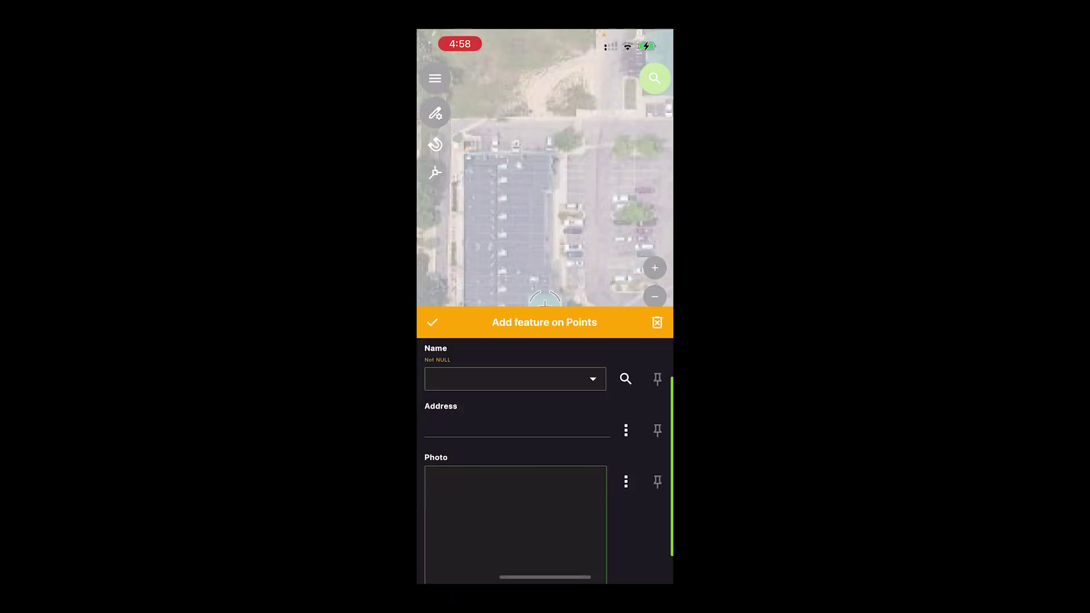
# Step: Set the new point's Name to Starbucks and its id to 2
pyautogui.click(515, 378)
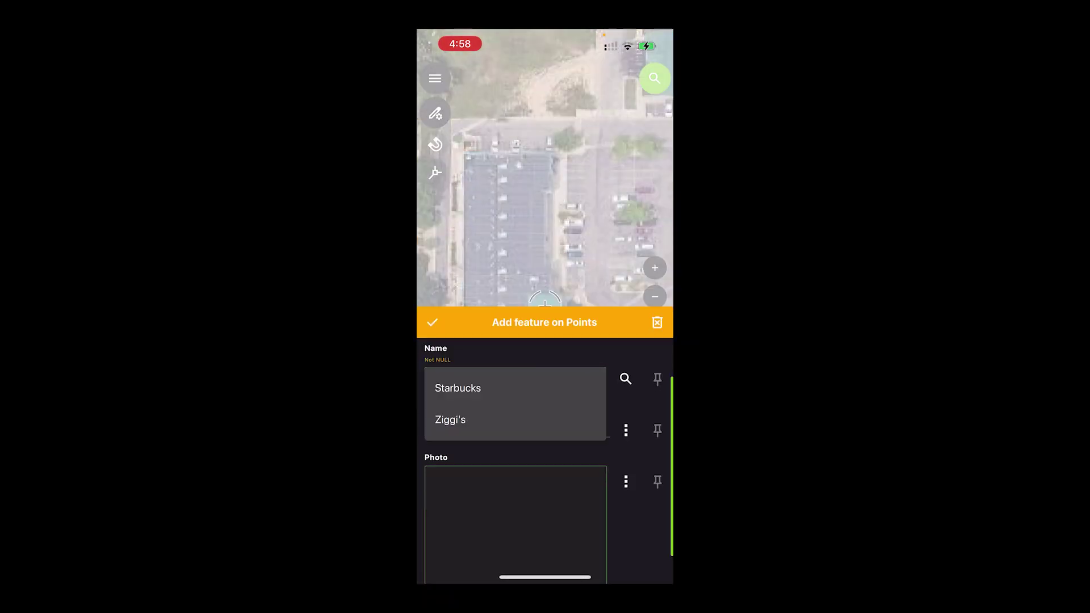
pyautogui.click(457, 388)
pyautogui.scroll(1, 545, 462)
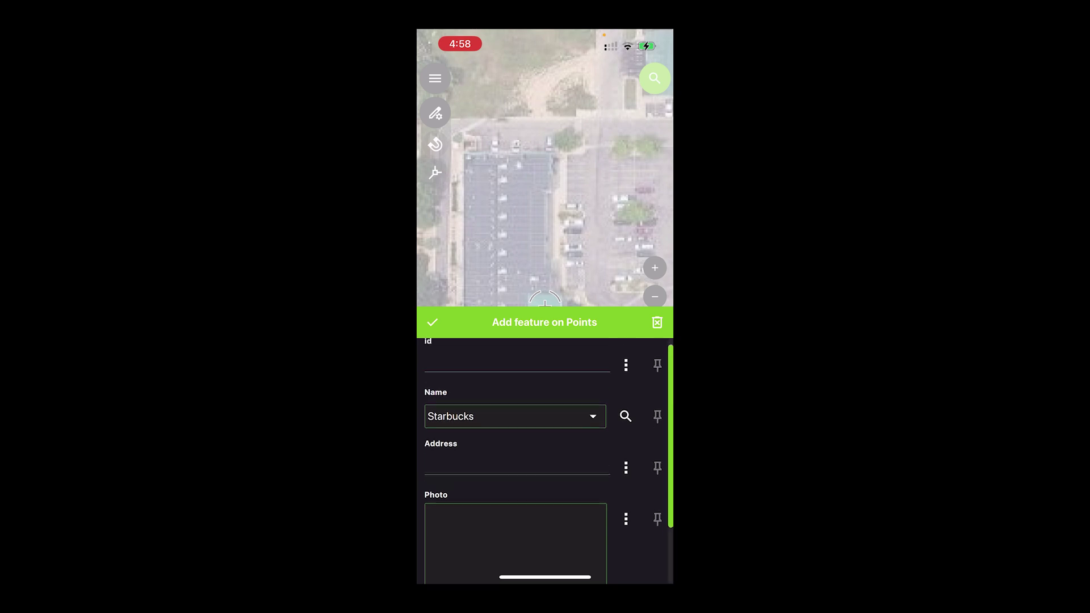
pyautogui.click(516, 374)
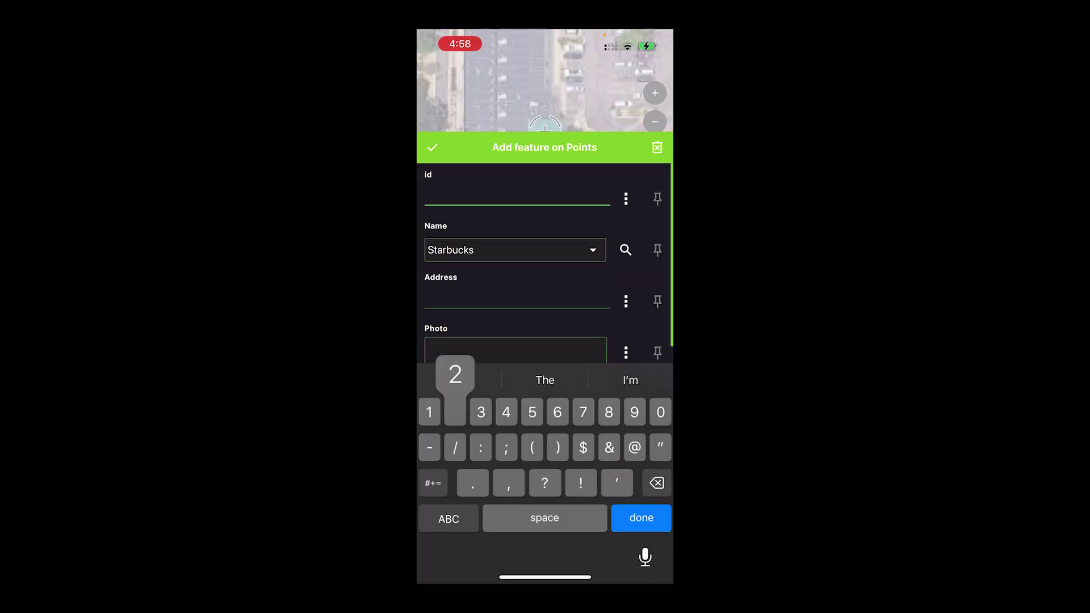
pyautogui.write('2')
# Step: Enter the street address in the Starbucks point's Address field
pyautogui.click(517, 300)
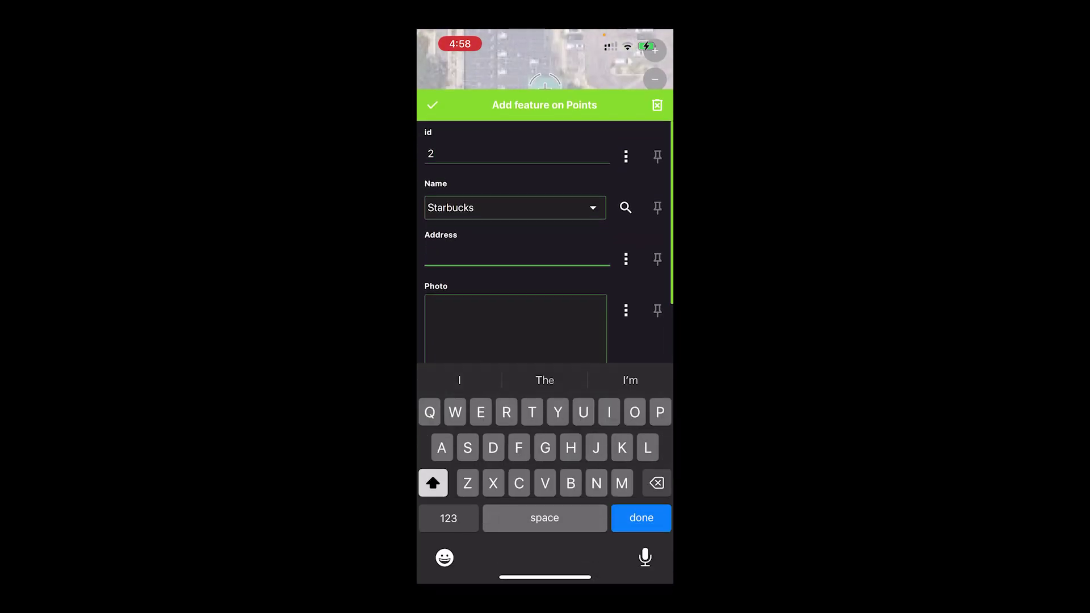
pyautogui.click(449, 518)
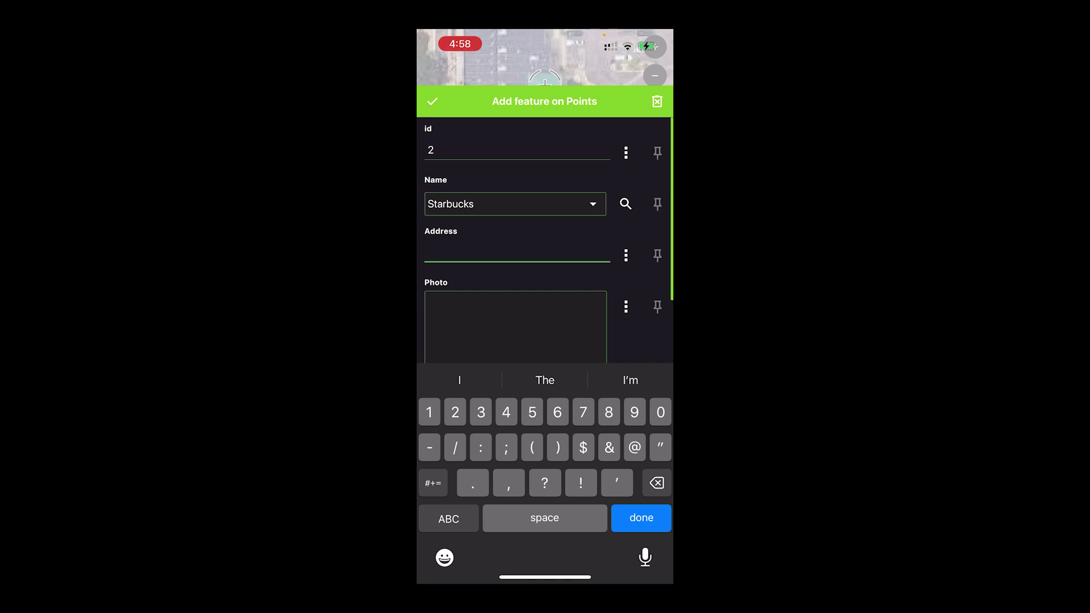
pyautogui.write('234 ')
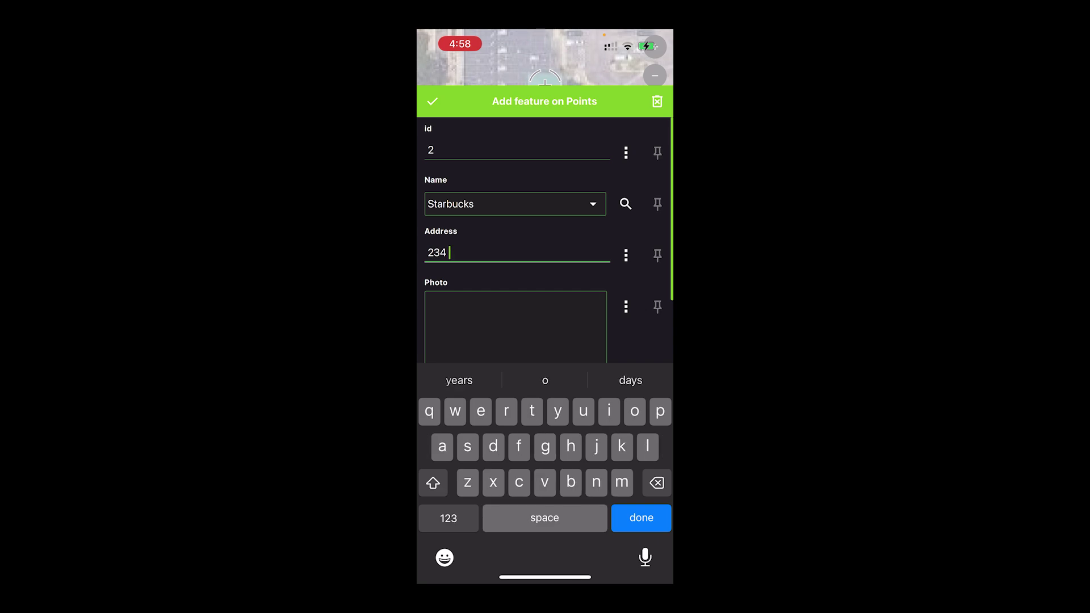
pyautogui.write('main')
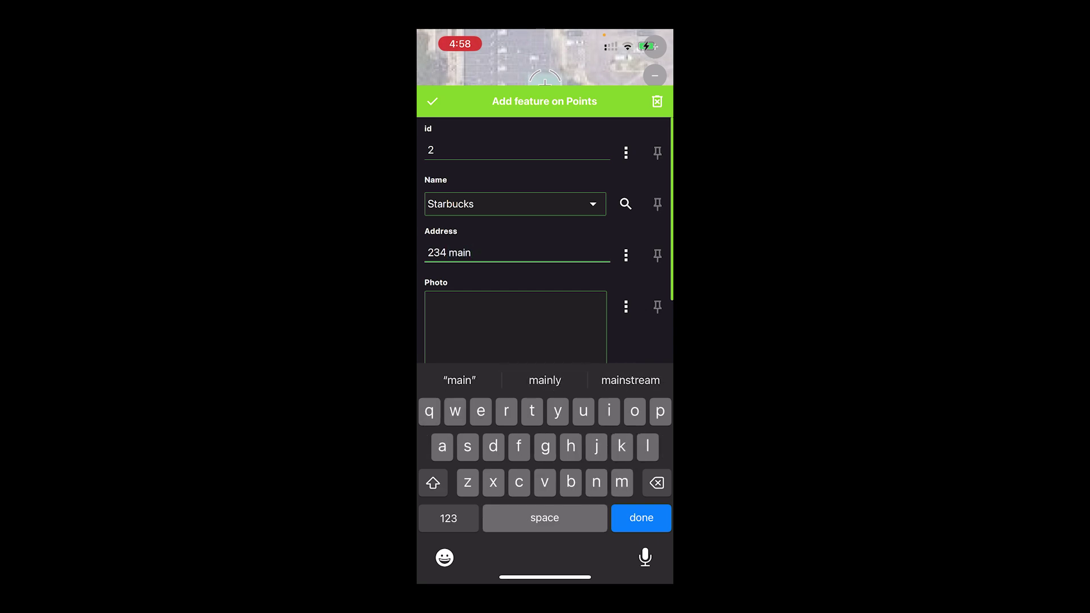
# Step: Attach a gallery item to the Photo field, searching for "Starb" and choosing the storefront photo
pyautogui.scroll(-2, 545, 227)
pyautogui.click(625, 246)
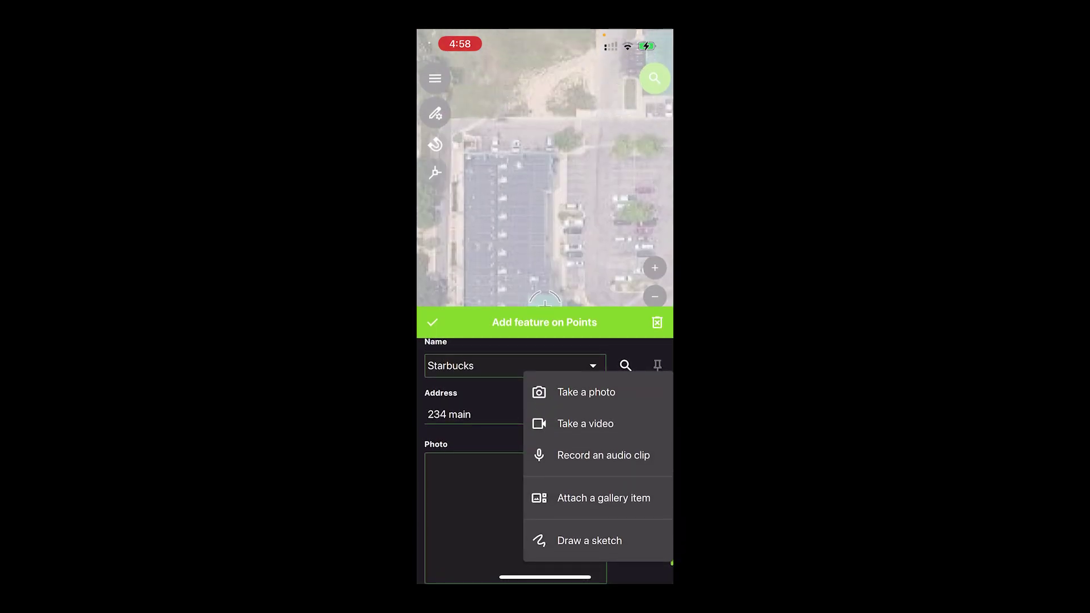
pyautogui.click(604, 499)
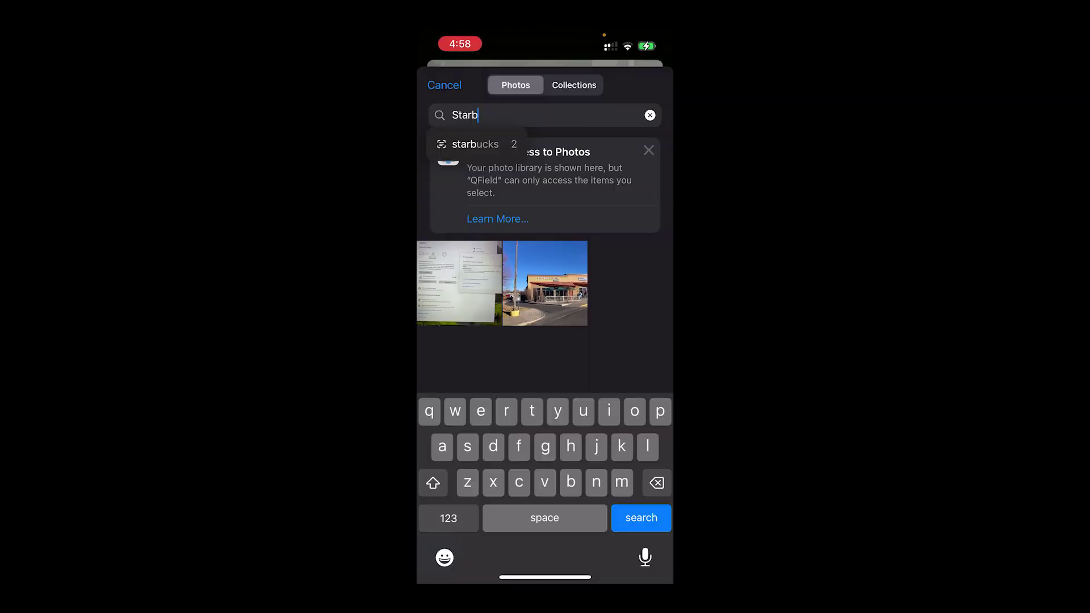
pyautogui.click(546, 283)
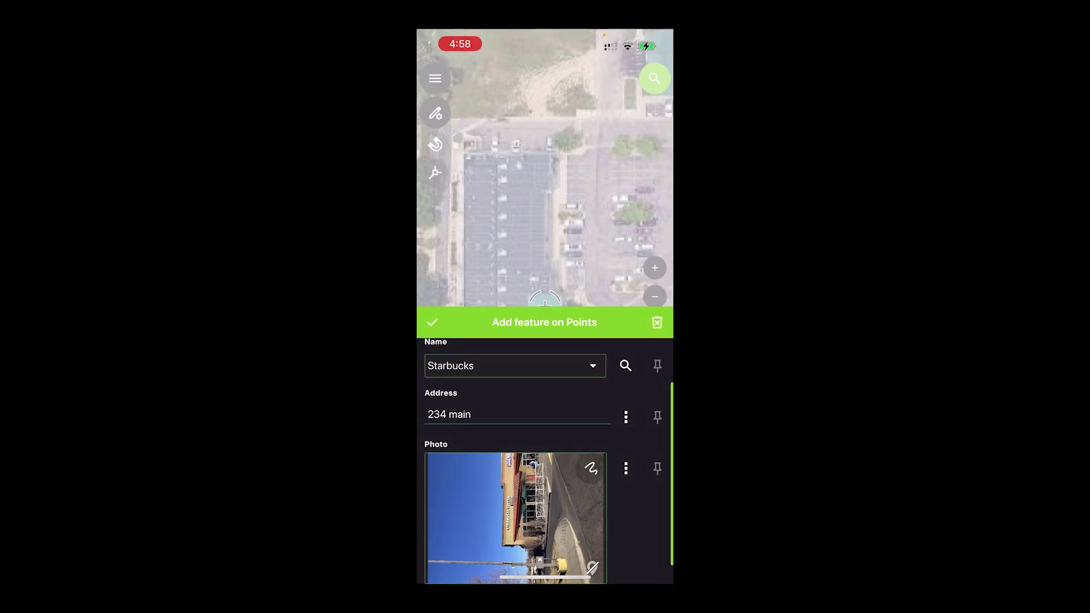
# Step: Save the Starbucks point and view both collected points together on the map
pyautogui.scroll(-1, 545, 460)
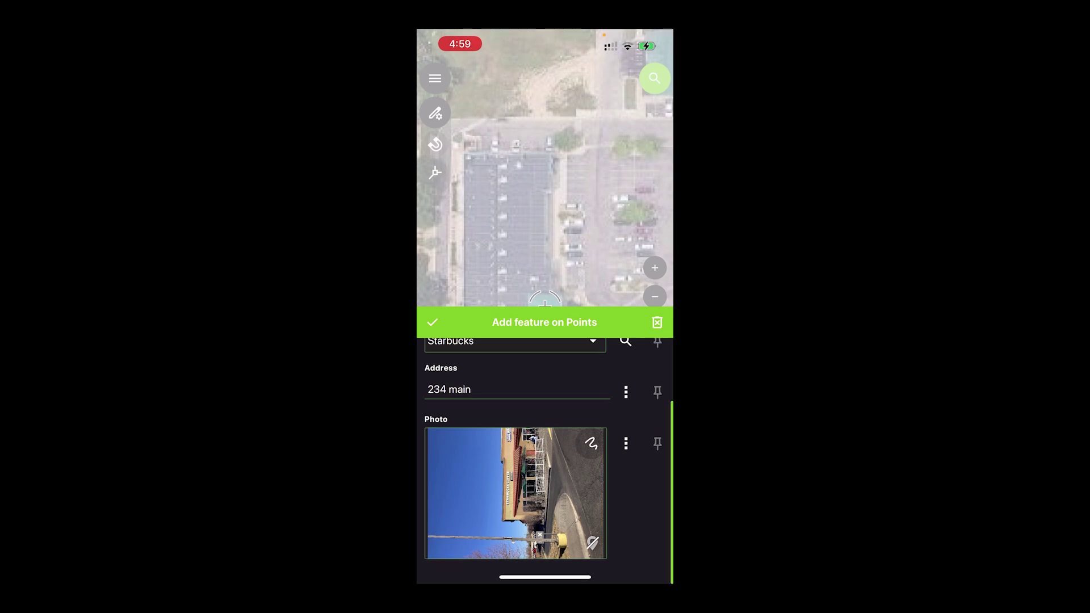
pyautogui.click(432, 322)
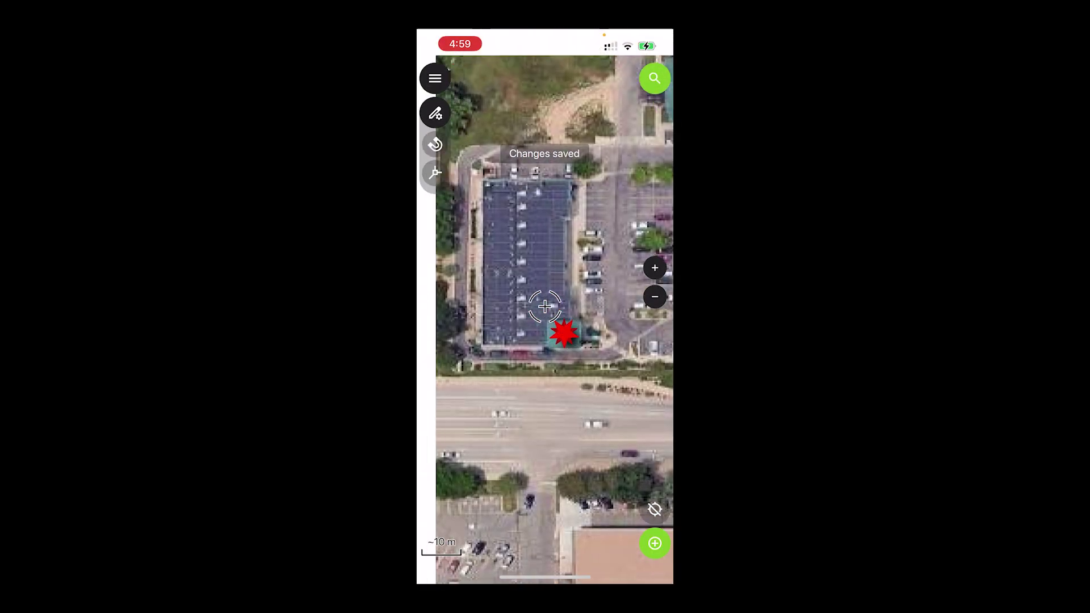
pyautogui.scroll(-5, 545, 307)
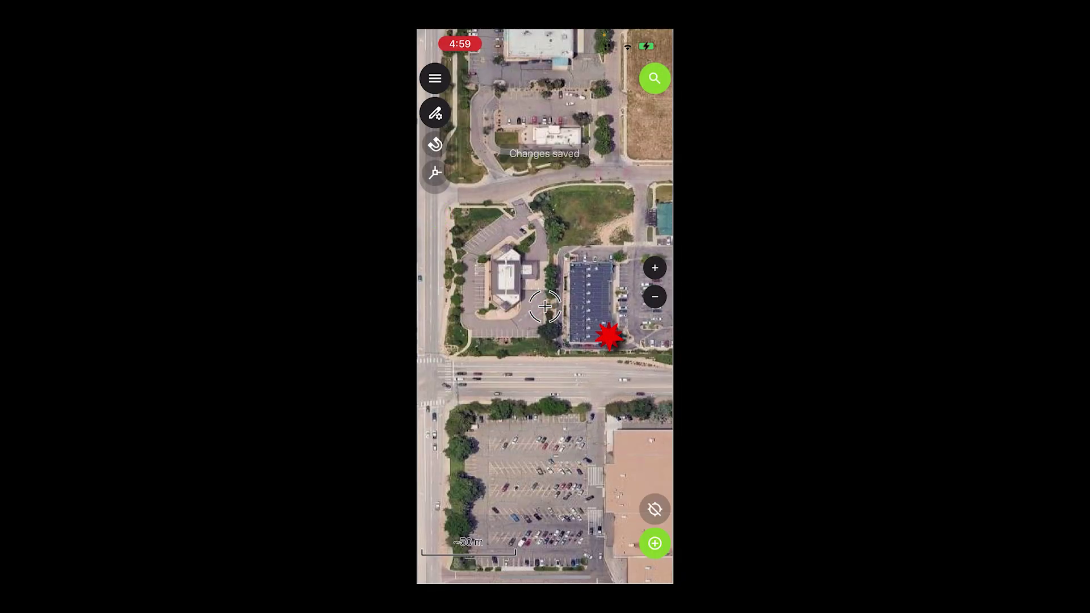
pyautogui.scroll(-3, 570, 508)
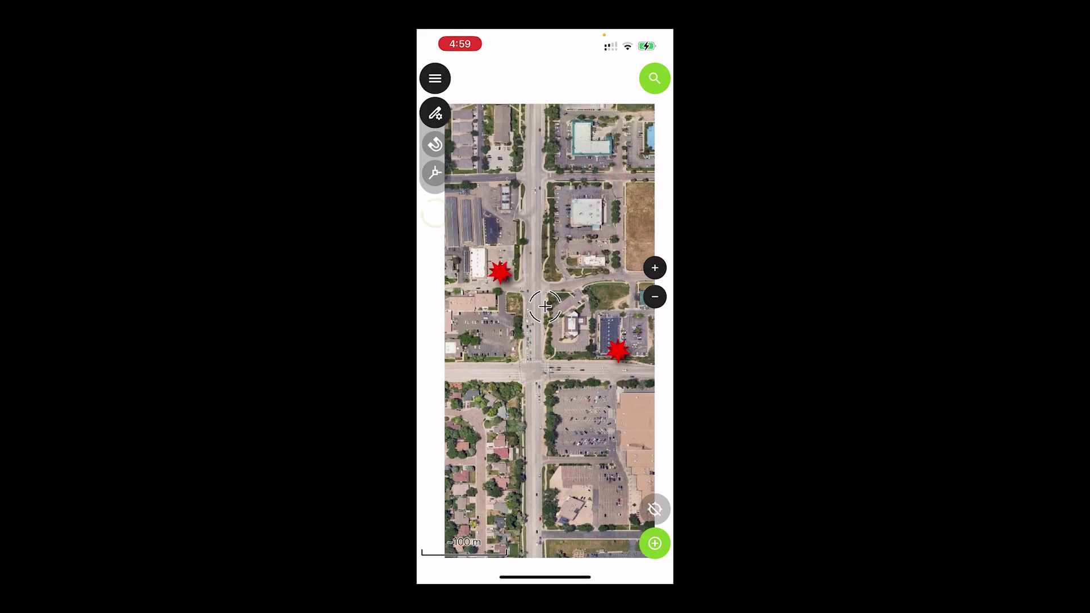
pyautogui.moveTo(545, 307); pyautogui.dragTo(538, 351)
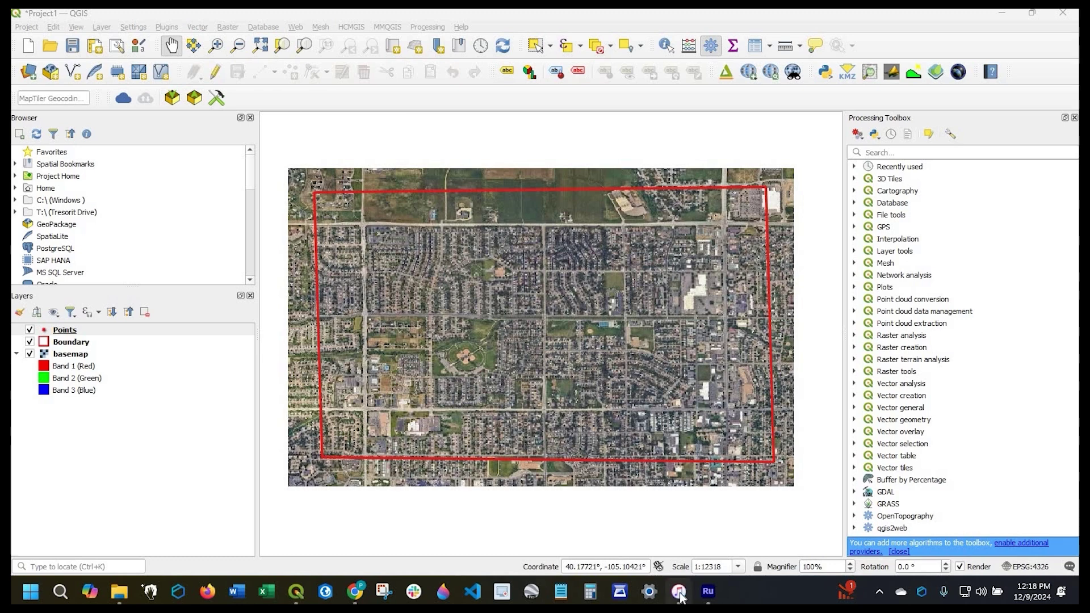
# Step: Switch to iTunes on the computer and open the connected phone's shared QField documents
pyautogui.moveTo(681, 596)
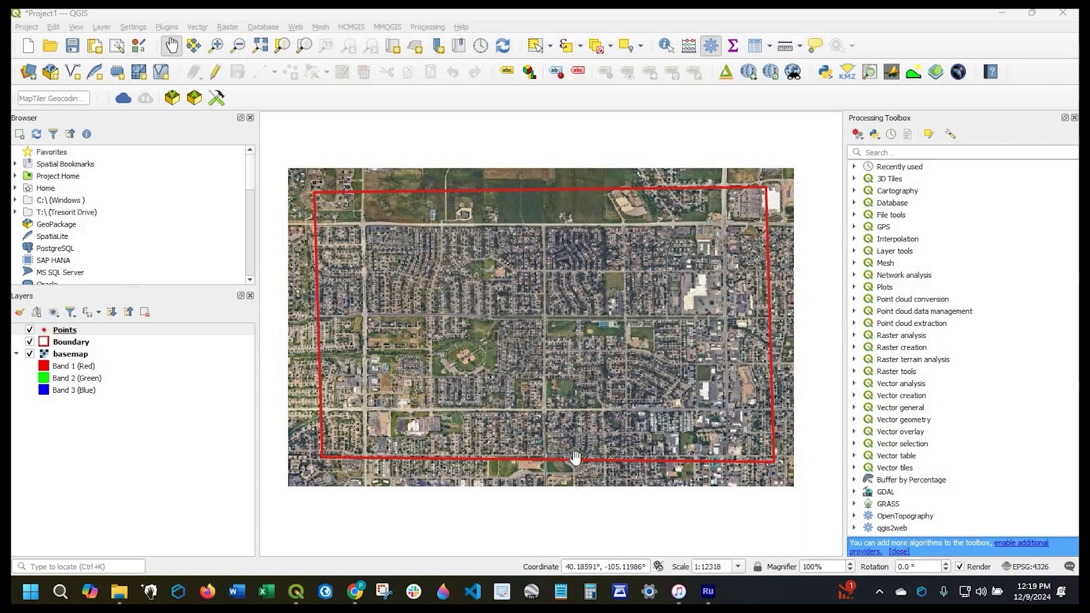
pyautogui.click(679, 593)
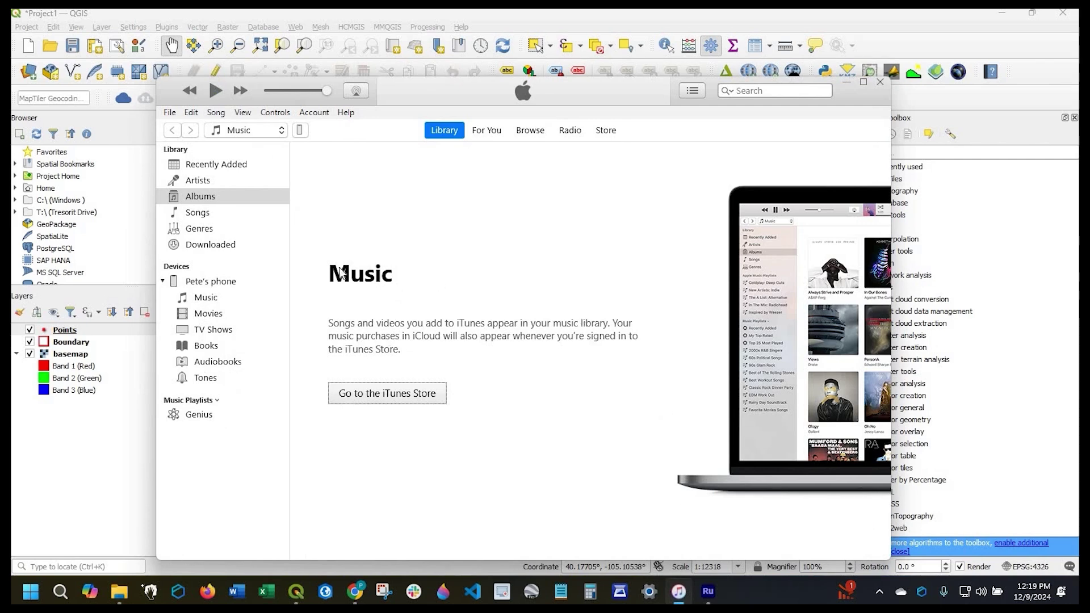
pyautogui.click(301, 131)
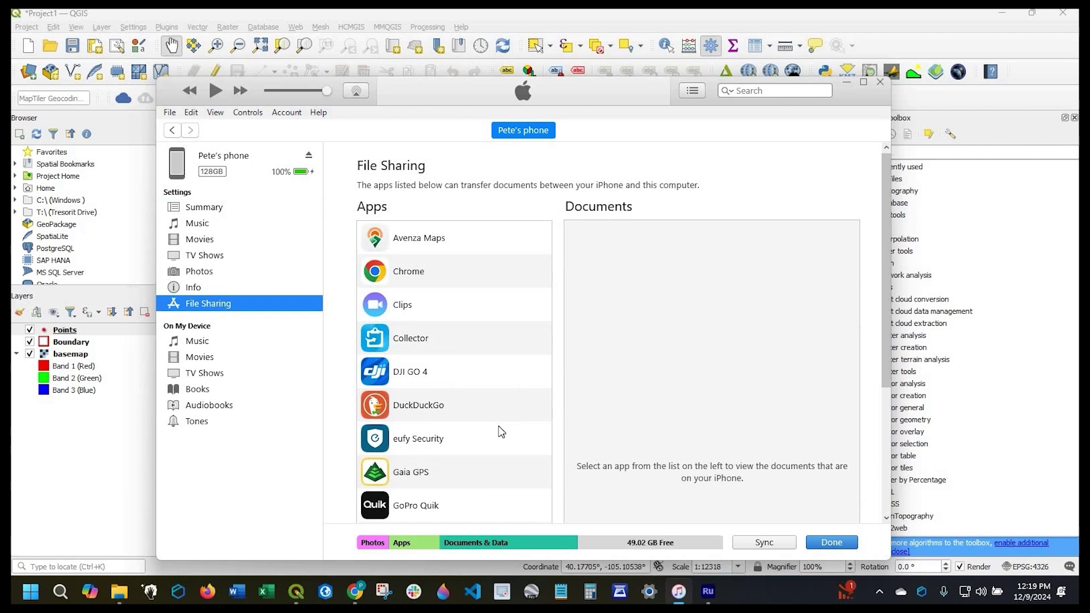
pyautogui.scroll(-5, 499, 433)
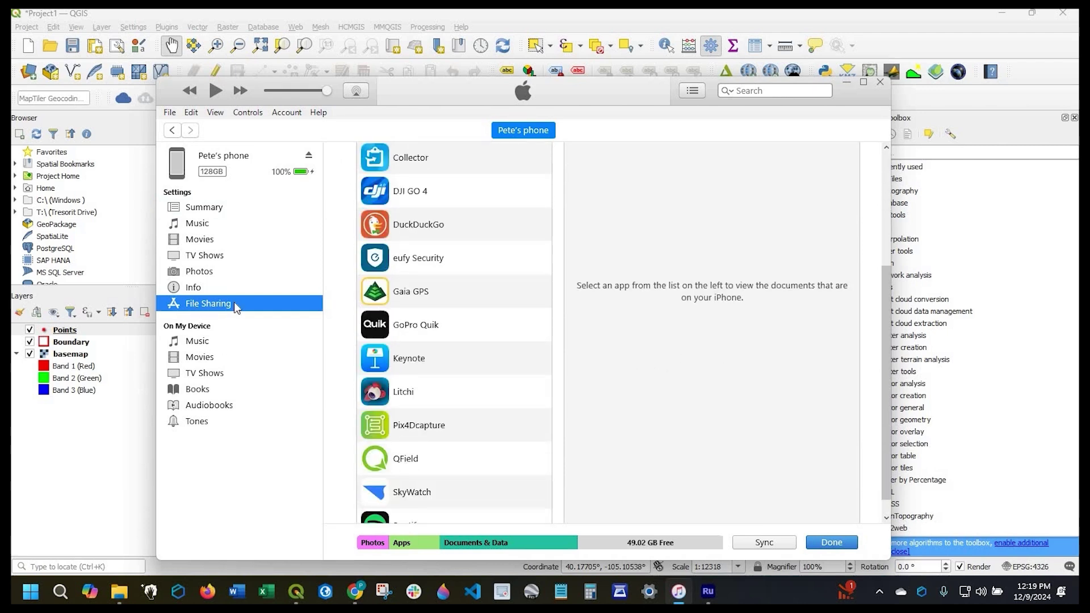
pyautogui.click(406, 463)
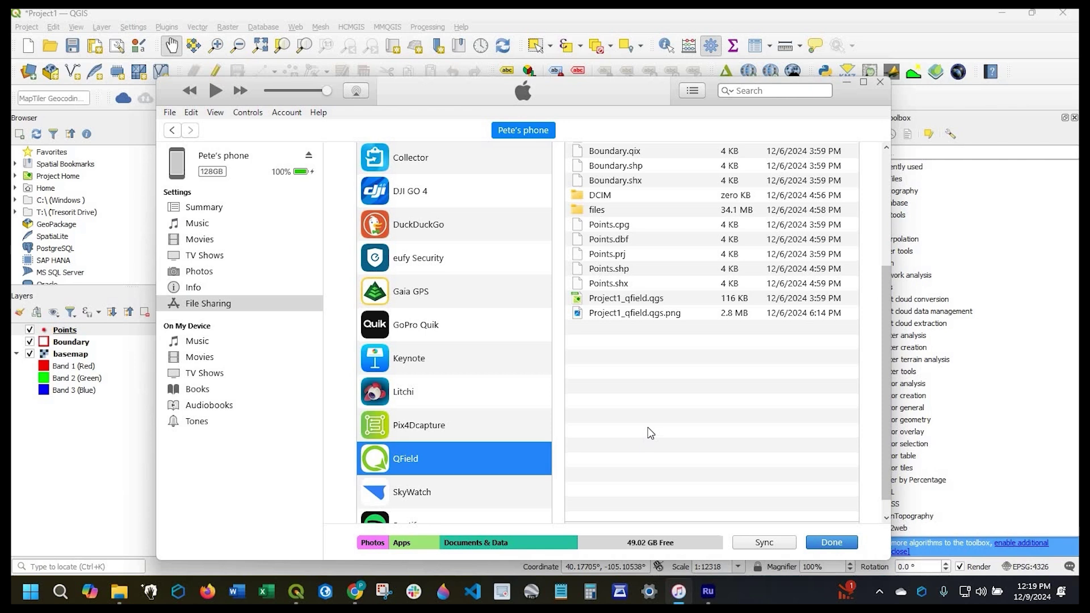
# Step: Select all QField documents from basemap.gpkg through Project1_qfield.qgs.png
pyautogui.scroll(3, 620, 259)
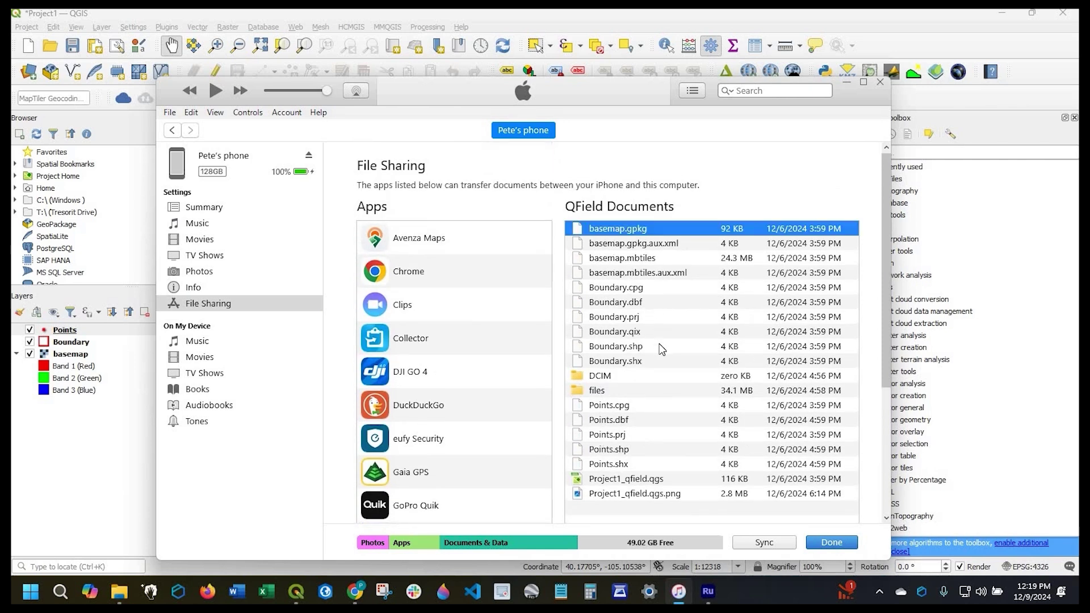
pyautogui.scroll(-1, 662, 349)
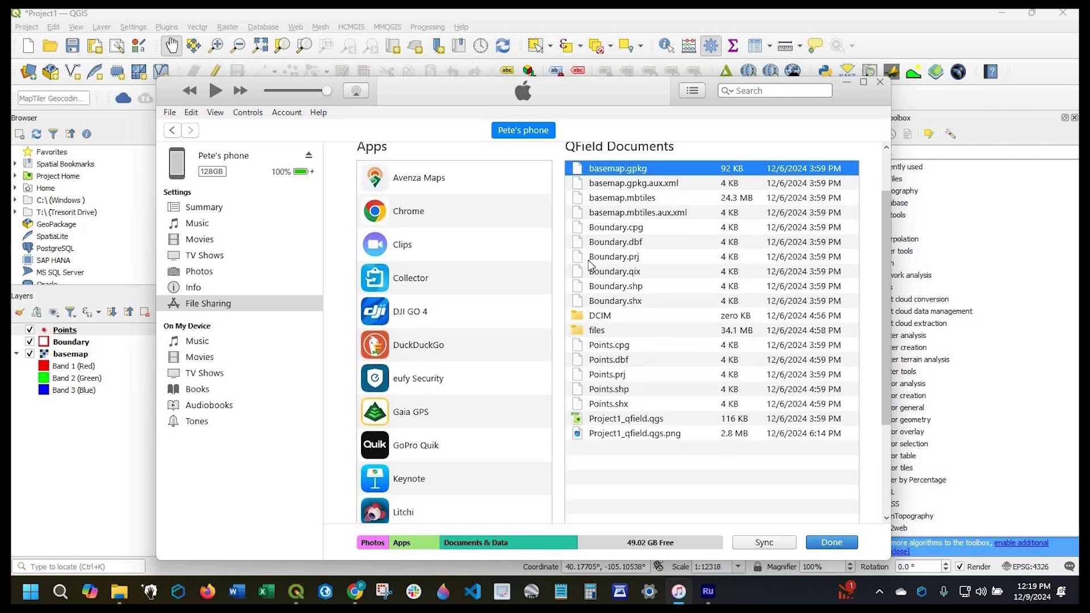
pyautogui.keyDown('shift'); pyautogui.click(637, 428); pyautogui.keyUp('shift')
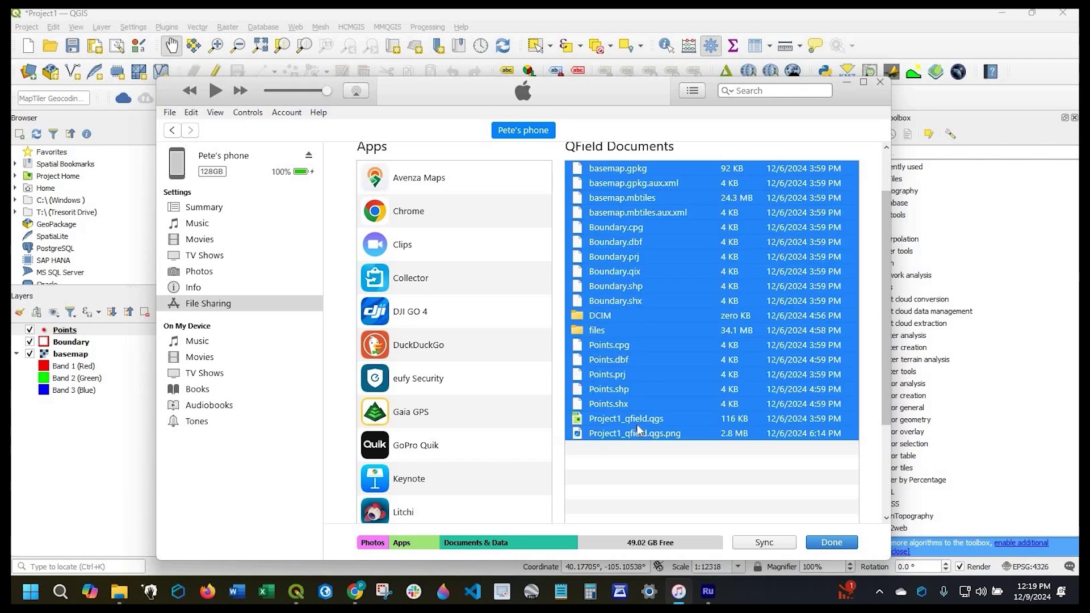
# Step: Switch to File Explorer, create a folder named import inside the Project1 folder, and open it
pyautogui.scroll(1, 637, 427)
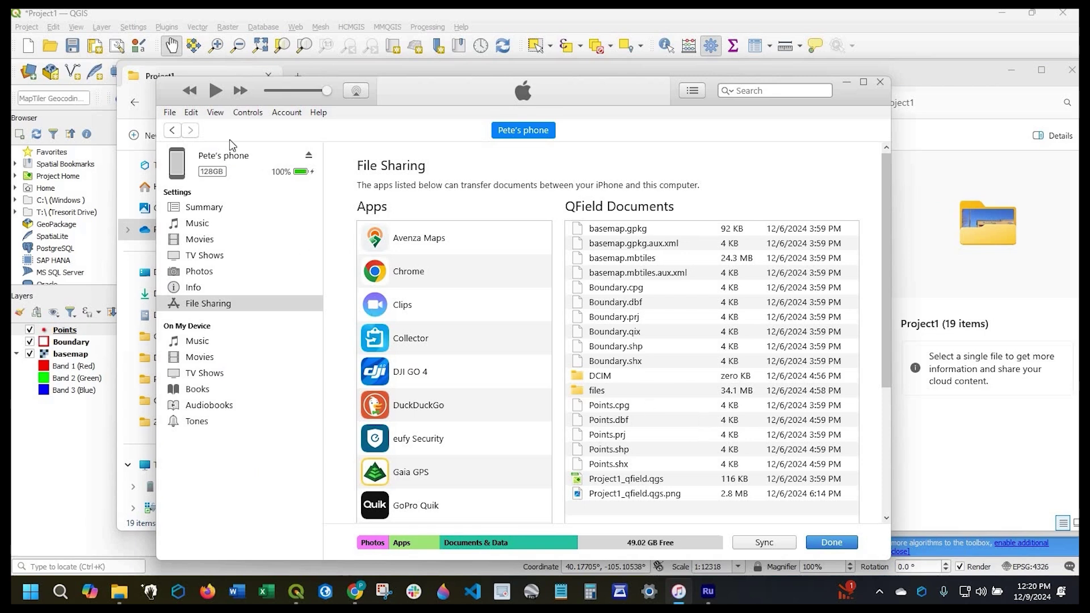
pyautogui.click(261, 70)
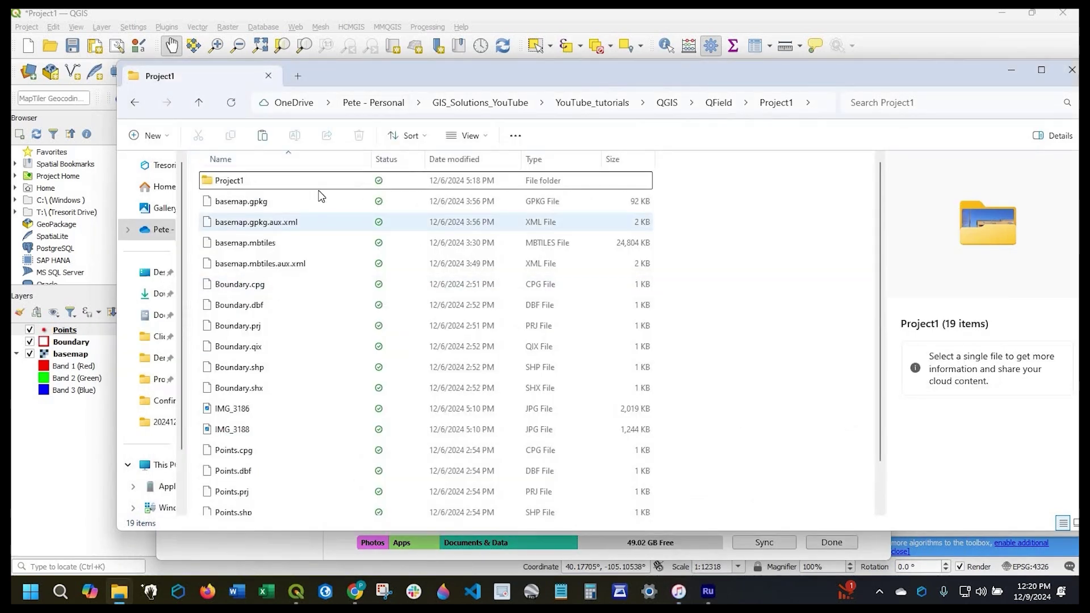
pyautogui.rightClick(785, 264)
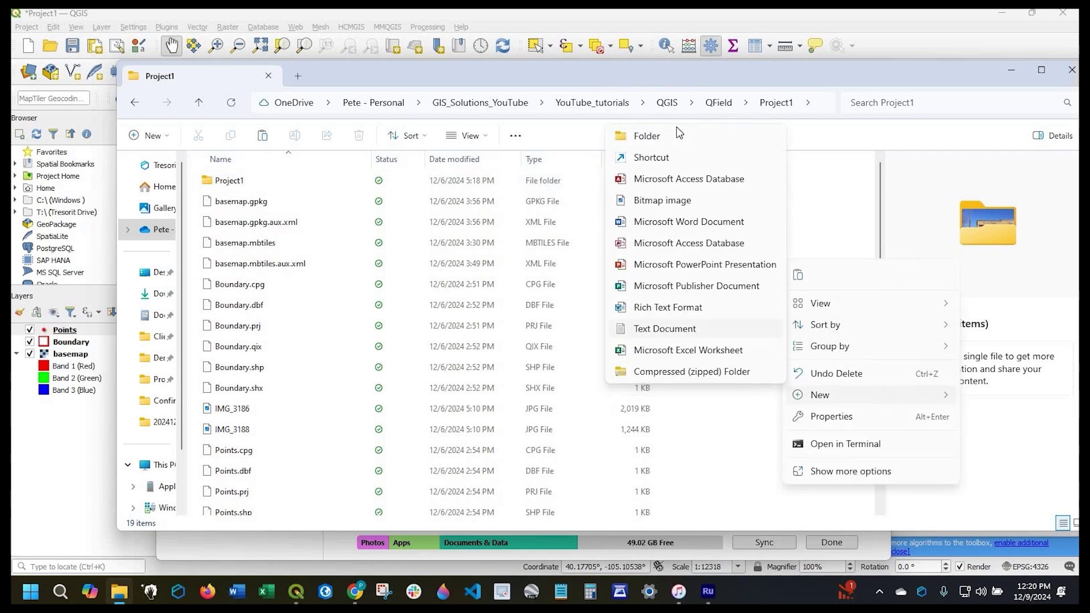
pyautogui.click(676, 128)
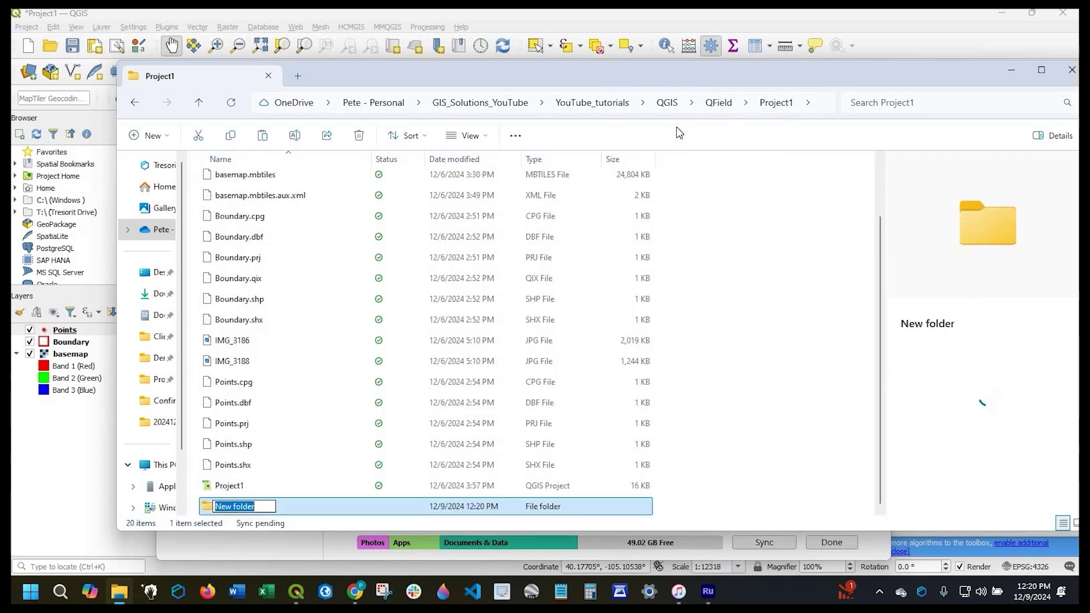
pyautogui.write('imp')
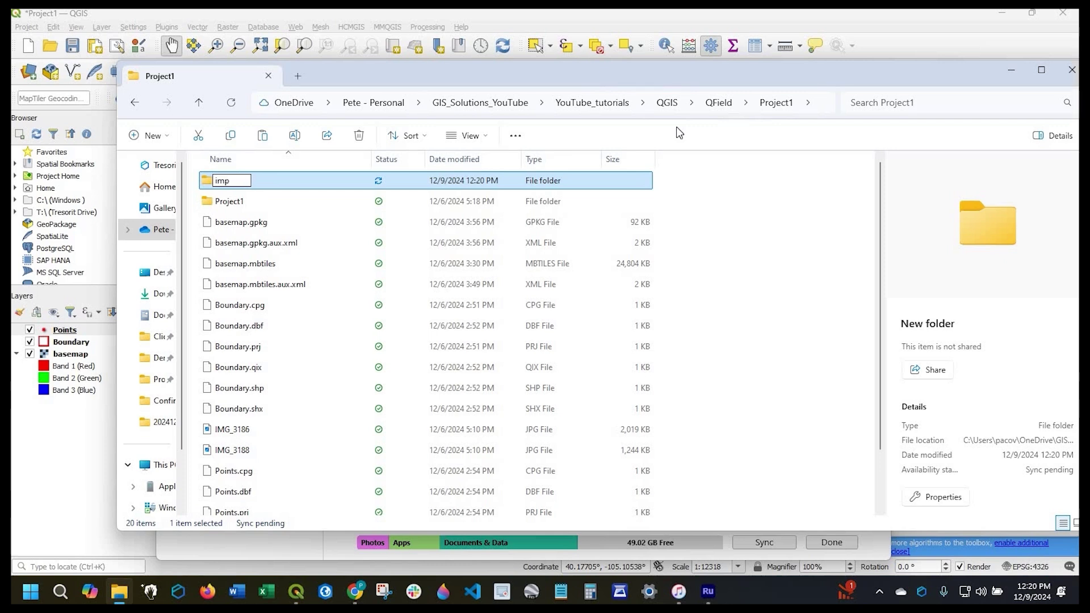
pyautogui.write('ort')
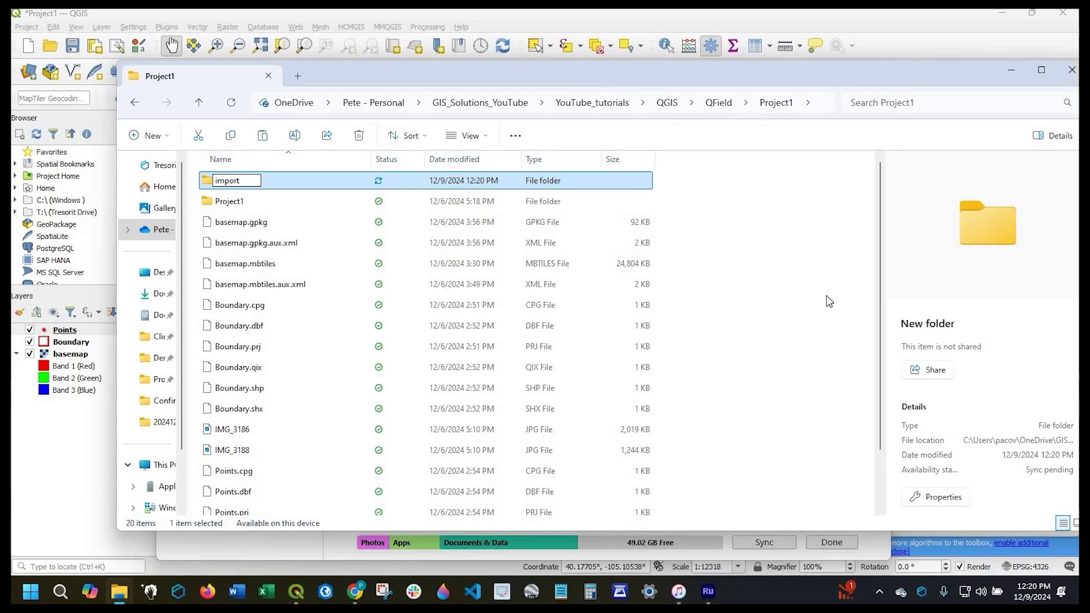
pyautogui.click(224, 188)
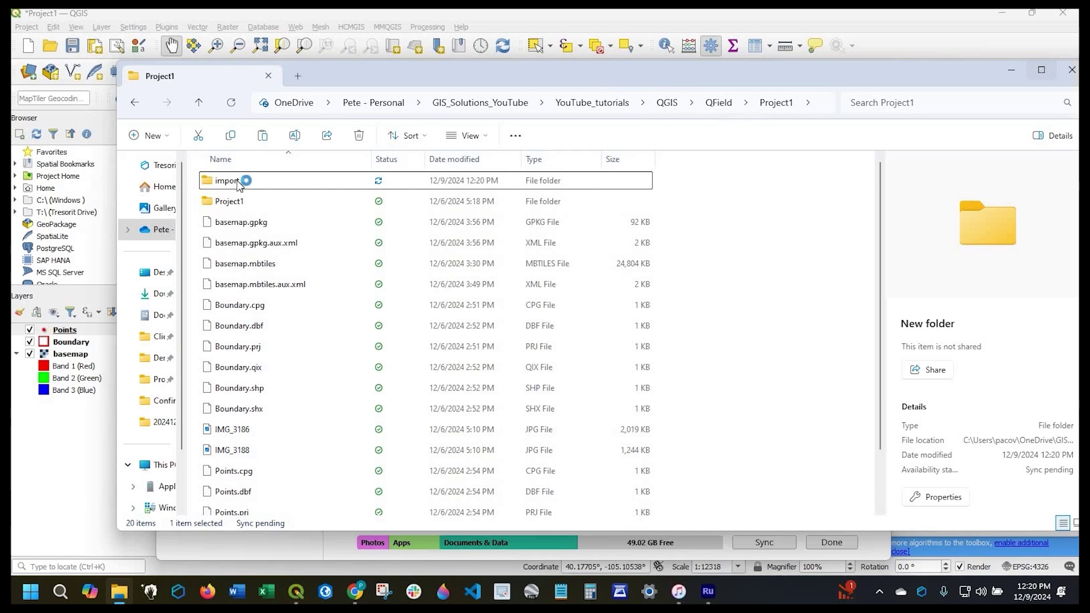
pyautogui.click(242, 183)
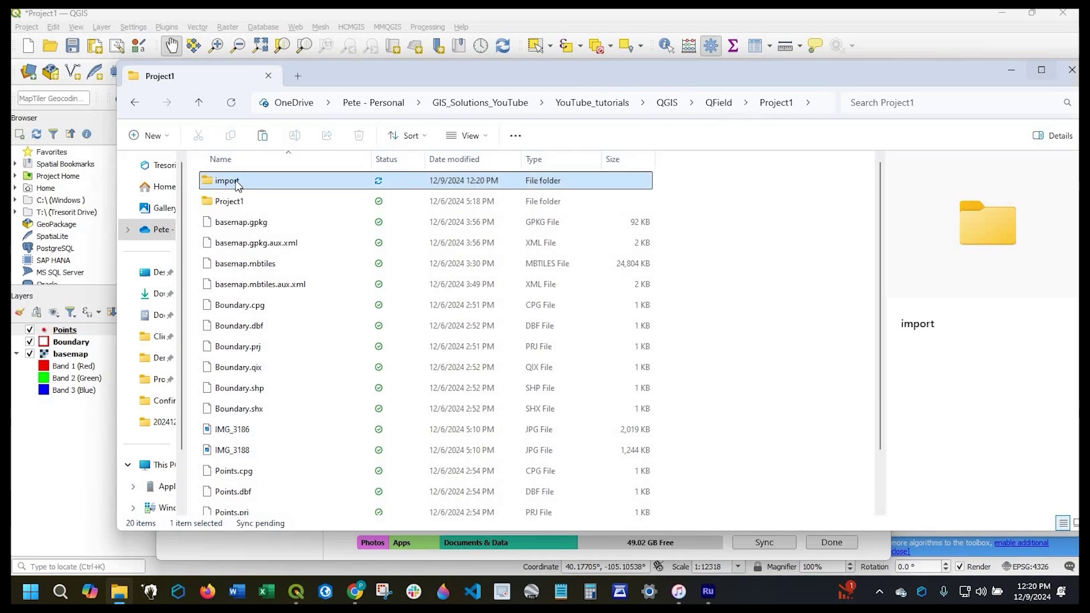
pyautogui.doubleClick(237, 182)
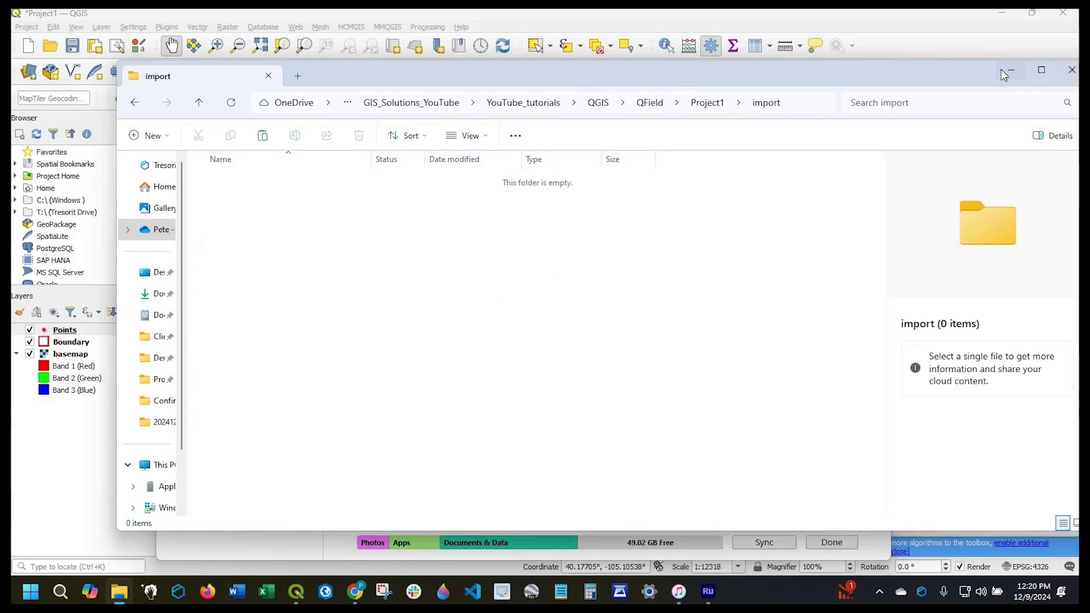
# Step: Switch back to iTunes, select all QField documents, and copy them into the import folder
pyautogui.hotkey('alt', 'Tab')
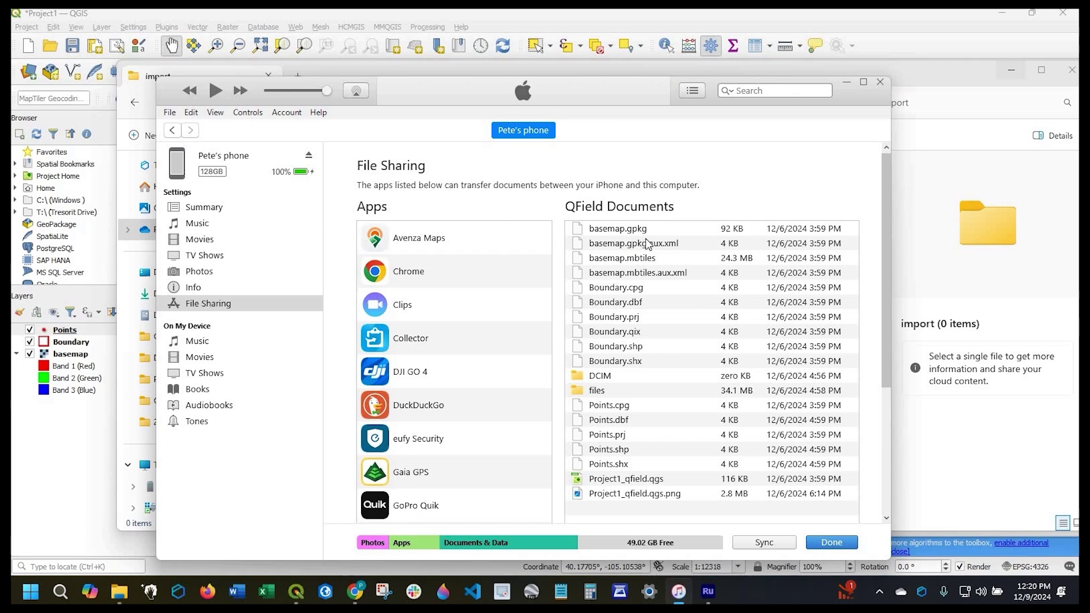
pyautogui.press('Down')
pyautogui.scroll(-3, 642, 322)
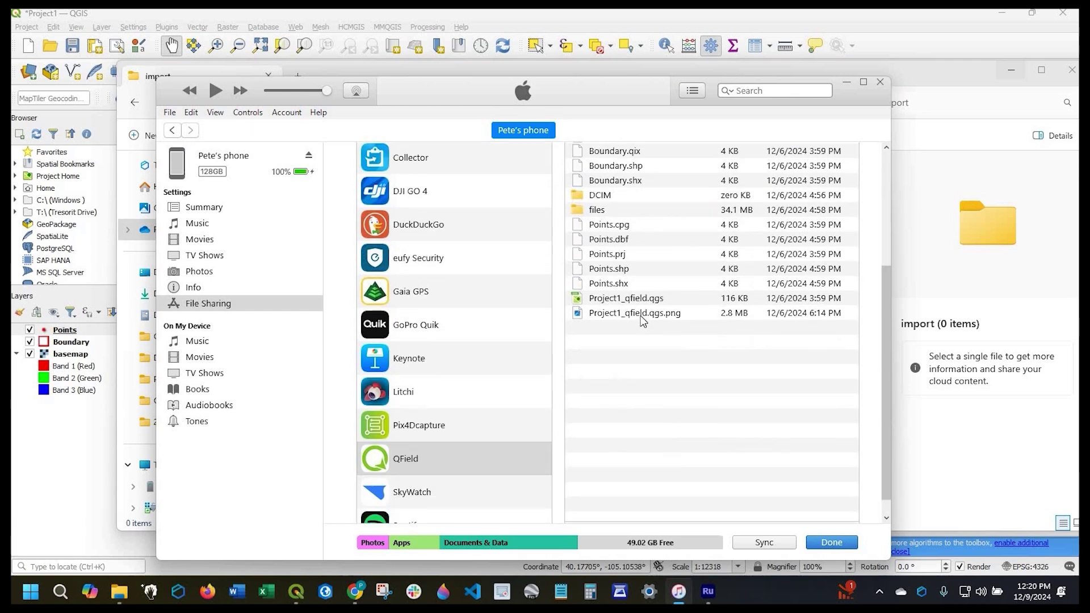
pyautogui.hotkey('ctrl', 'a')
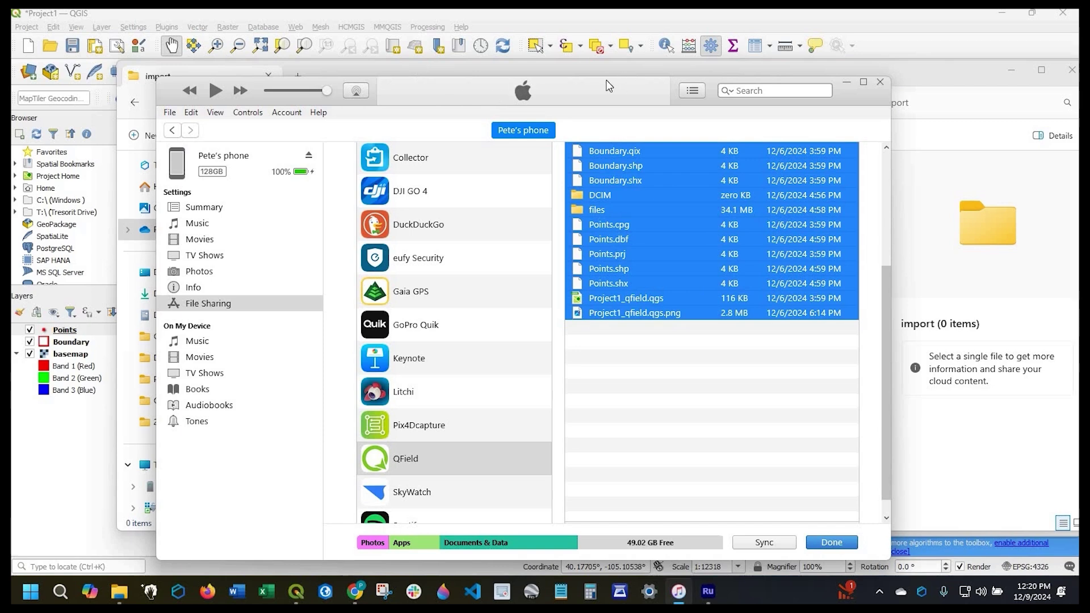
pyautogui.moveTo(818, 272); pyautogui.dragTo(312, 254)
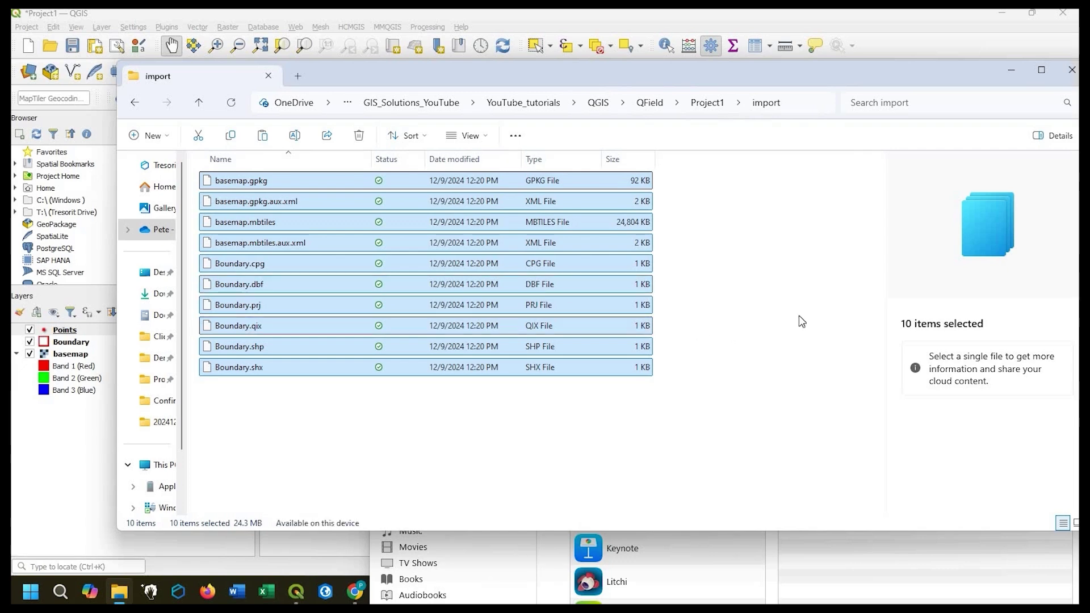
# Step: Copy the remaining QField documents, Points.cpg through Project1_qfield.qgs.png, from iTunes into the import folder
pyautogui.hotkey('alt', 'Tab')
pyautogui.moveTo(720, 295); pyautogui.dragTo(641, 308)
pyautogui.scroll(3, 764, 465)
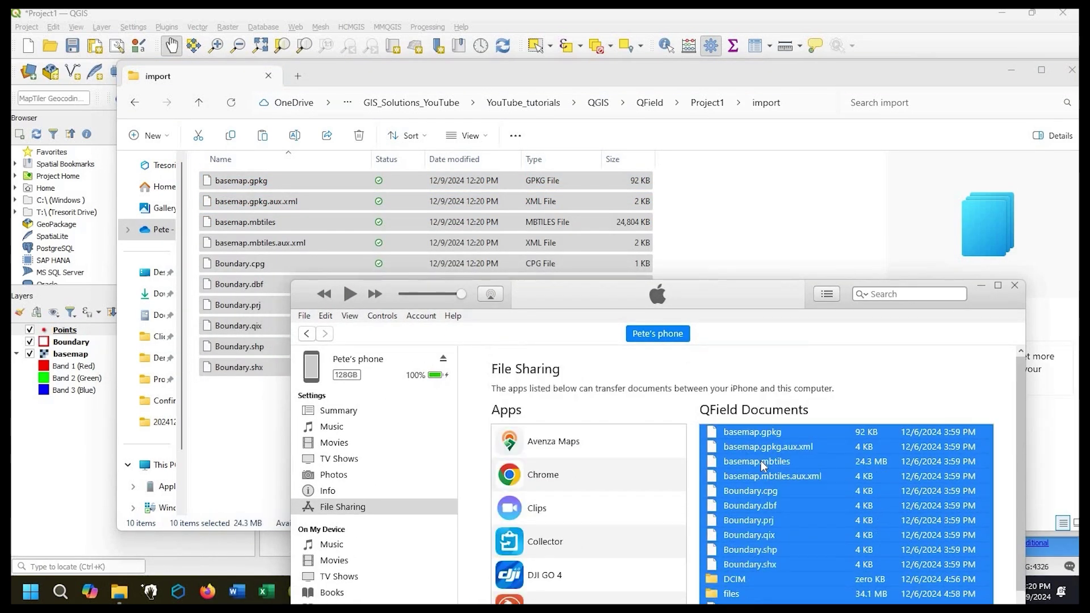
pyautogui.click(771, 564)
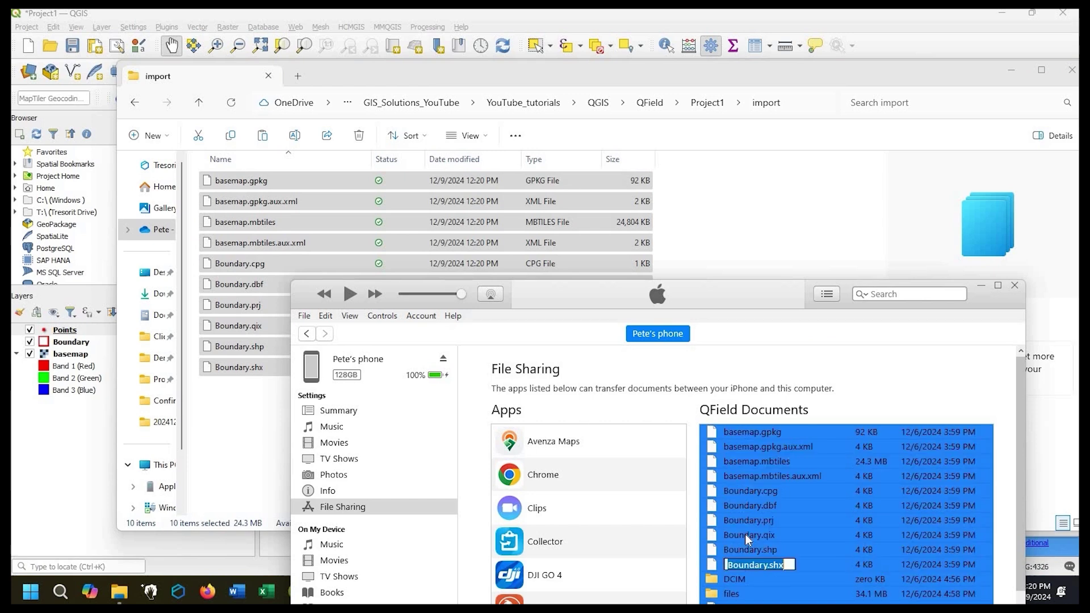
pyautogui.scroll(-2, 743, 520)
pyautogui.click(768, 525)
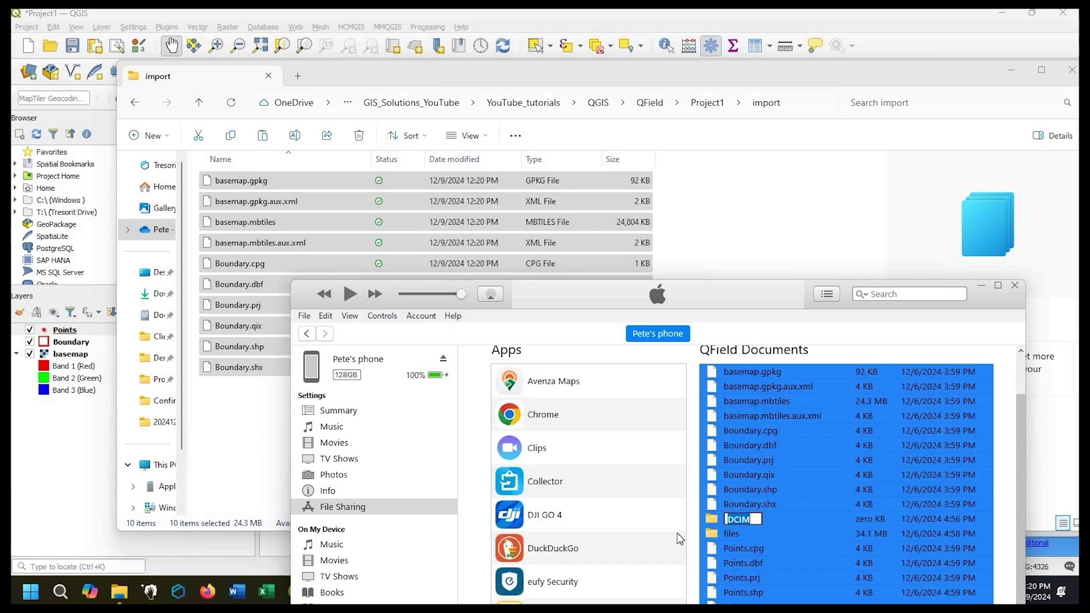
pyautogui.scroll(-2, 760, 580)
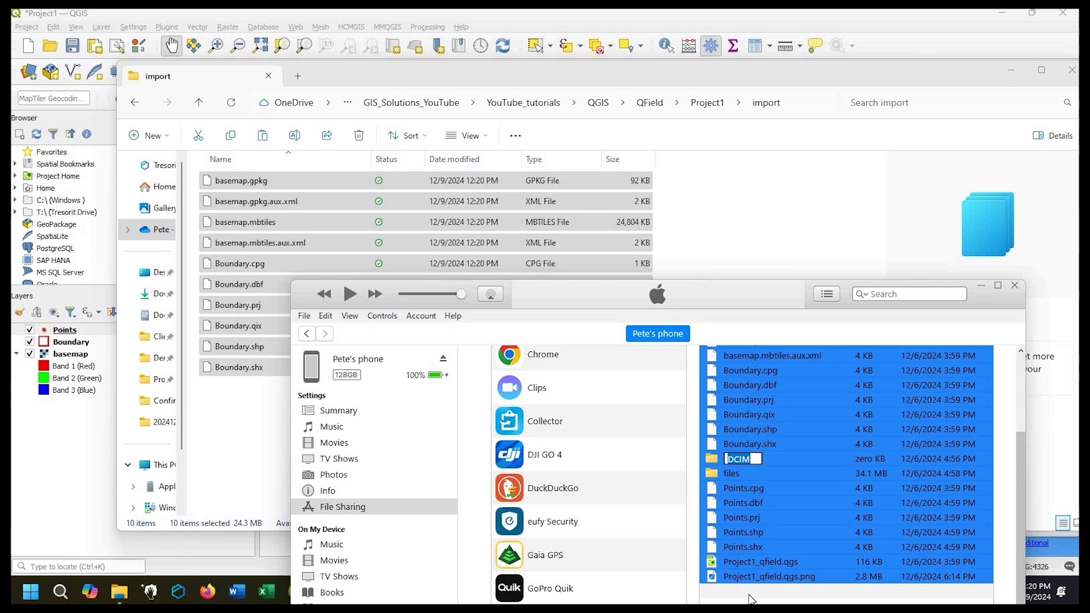
pyautogui.click(751, 577)
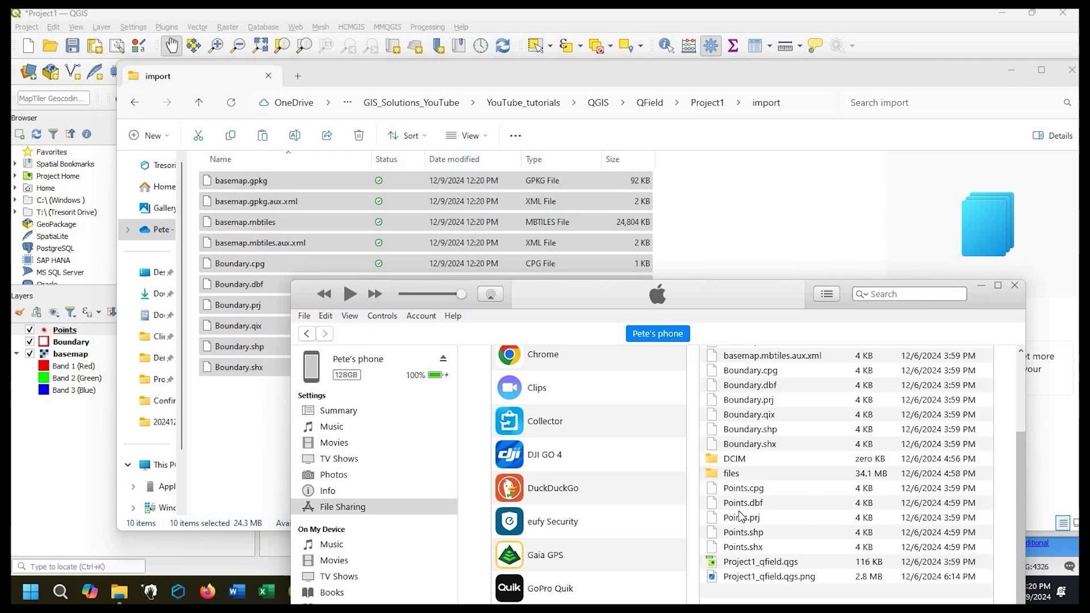
pyautogui.keyDown('shift'); pyautogui.click(747, 494); pyautogui.keyUp('shift')
pyautogui.moveTo(747, 494); pyautogui.dragTo(253, 446)
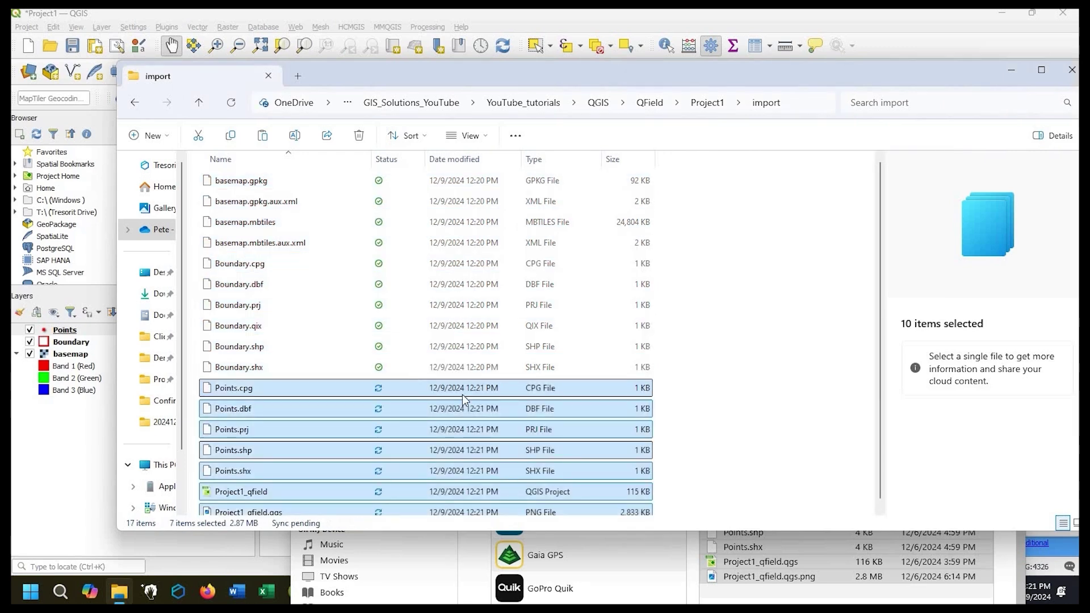
pyautogui.click(846, 465)
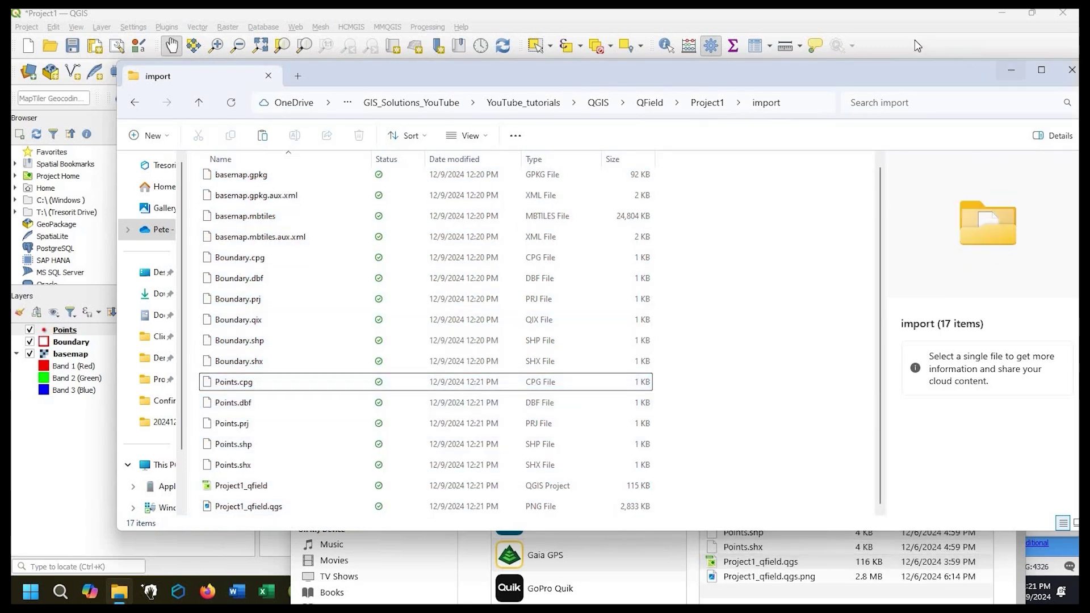
# Step: Switch to QGIS and synchronize the project with QFieldSync, using Project1/import as the QField project folder
pyautogui.click(107, 73)
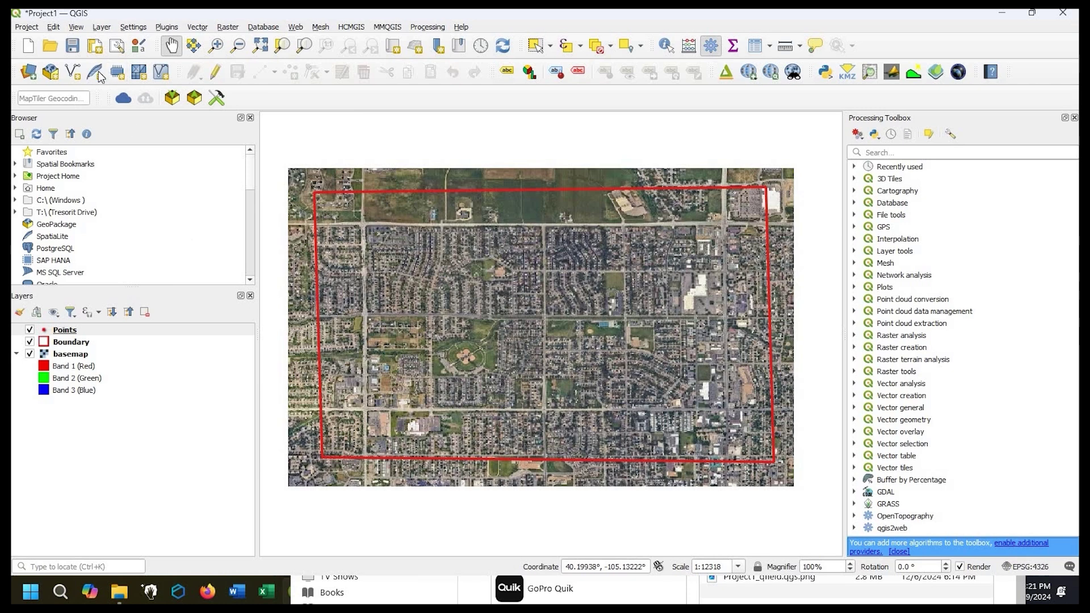
pyautogui.click(195, 98)
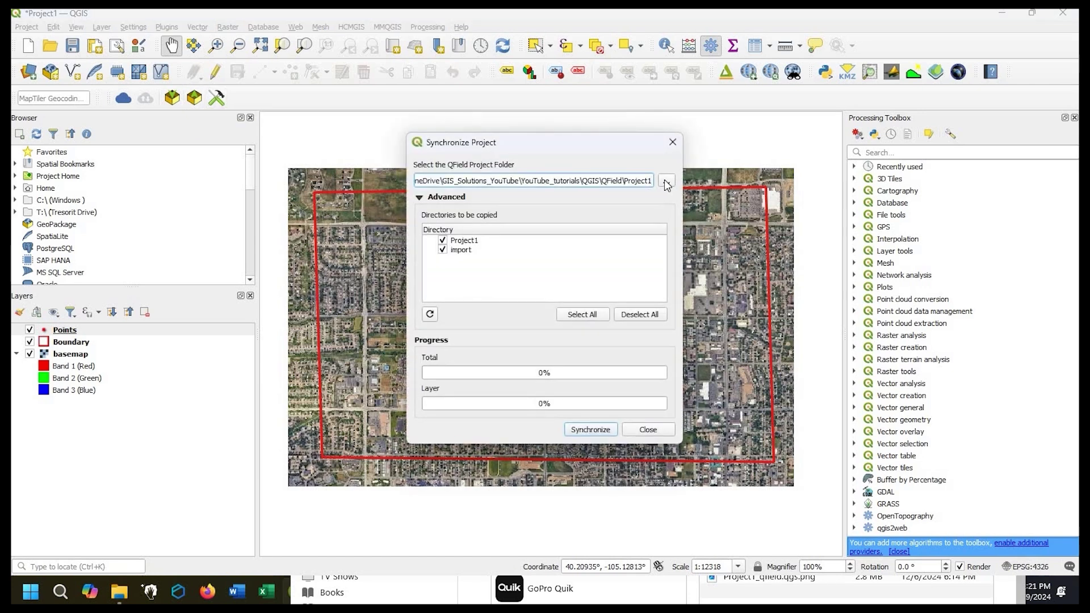
pyautogui.click(667, 181)
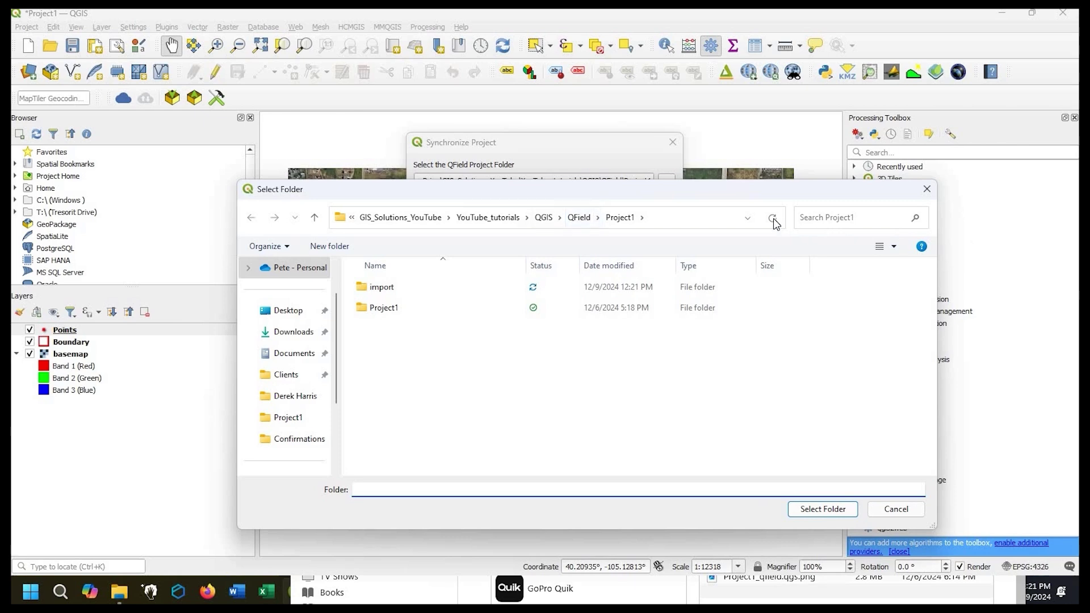
pyautogui.click(377, 289)
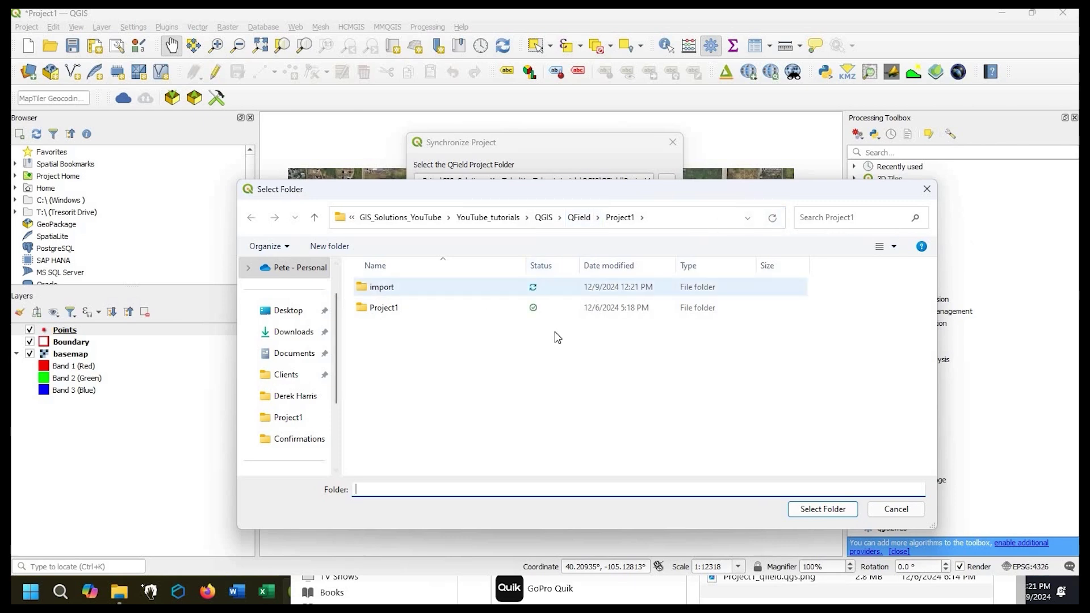
pyautogui.click(810, 507)
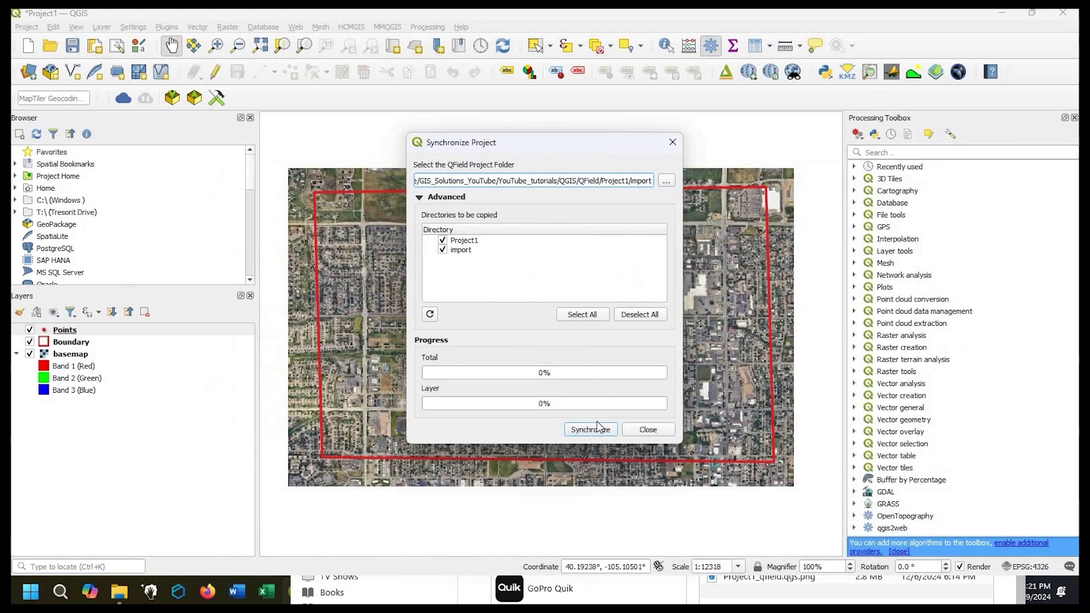
pyautogui.click(591, 430)
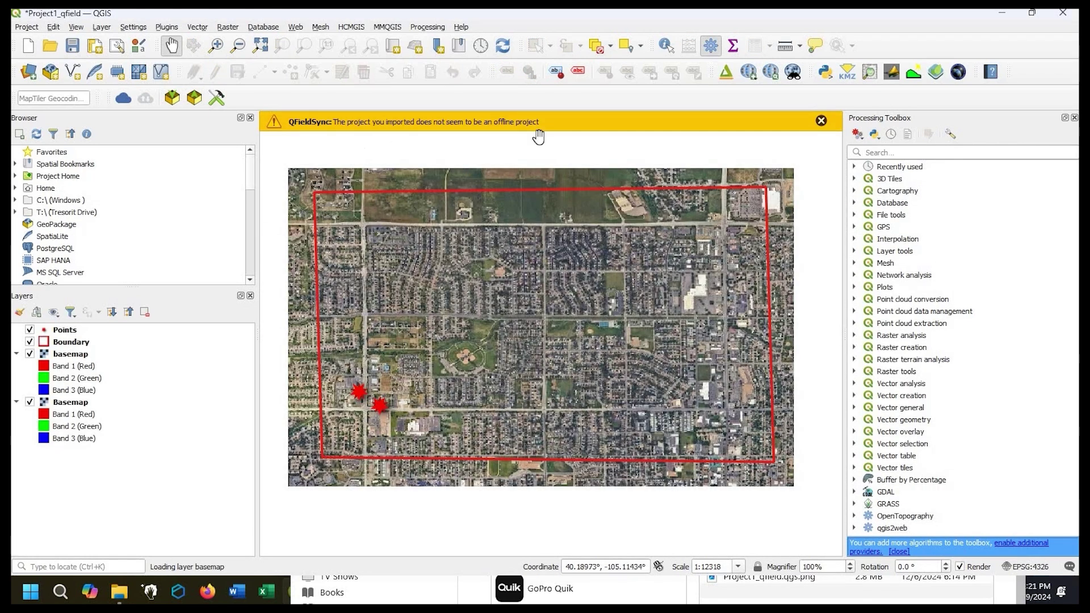
# Step: Hide the duplicate Basemap layer and examine the collected points on the map up close and at full extent
pyautogui.click(30, 403)
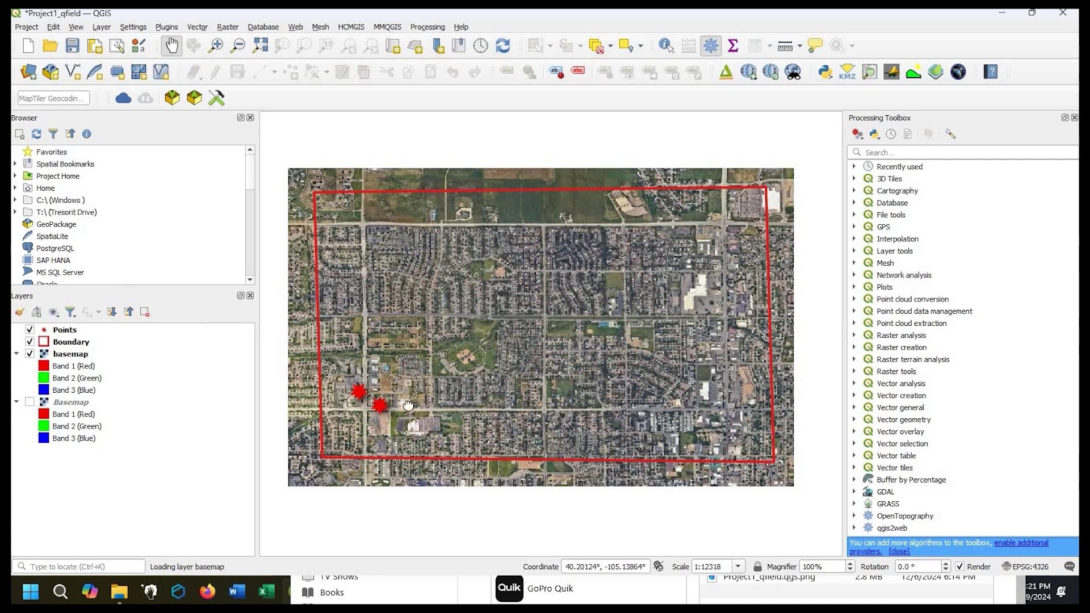
pyautogui.scroll(2, 448, 370)
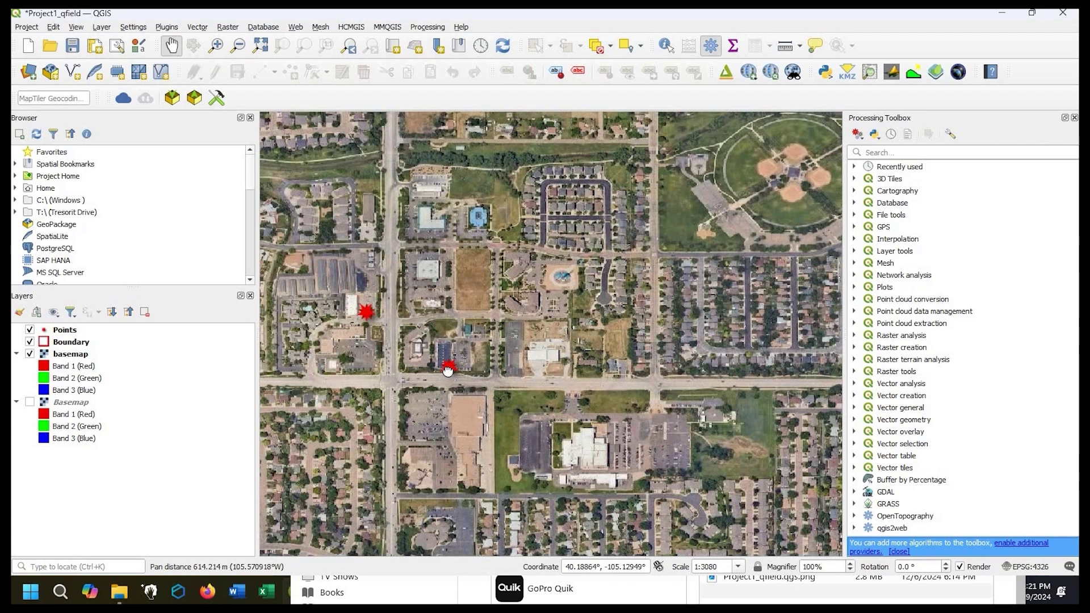
pyautogui.moveTo(442, 399); pyautogui.dragTo(474, 447)
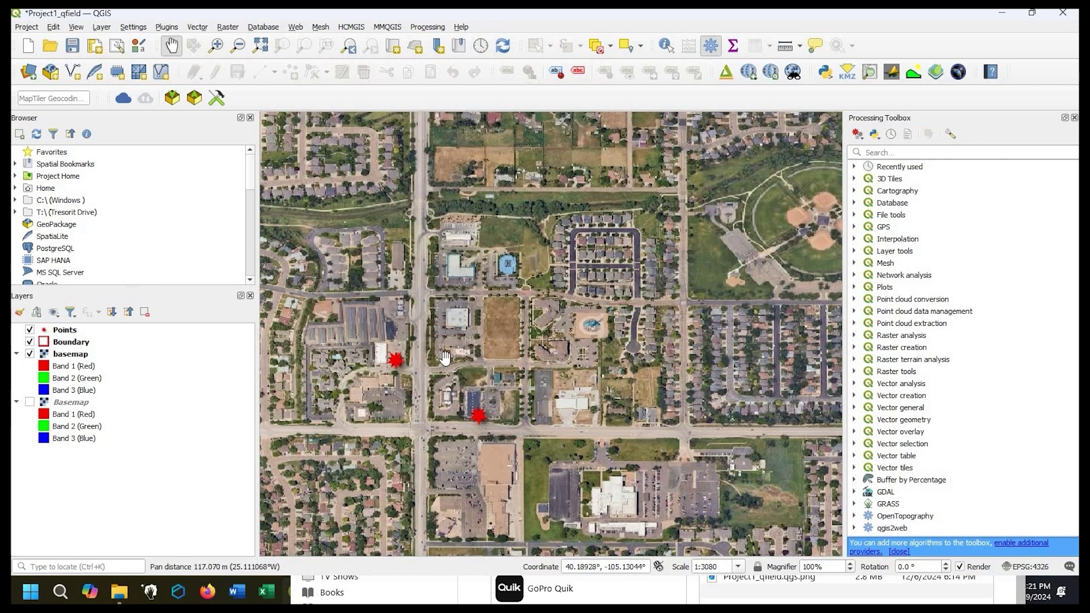
pyautogui.scroll(-2, 498, 376)
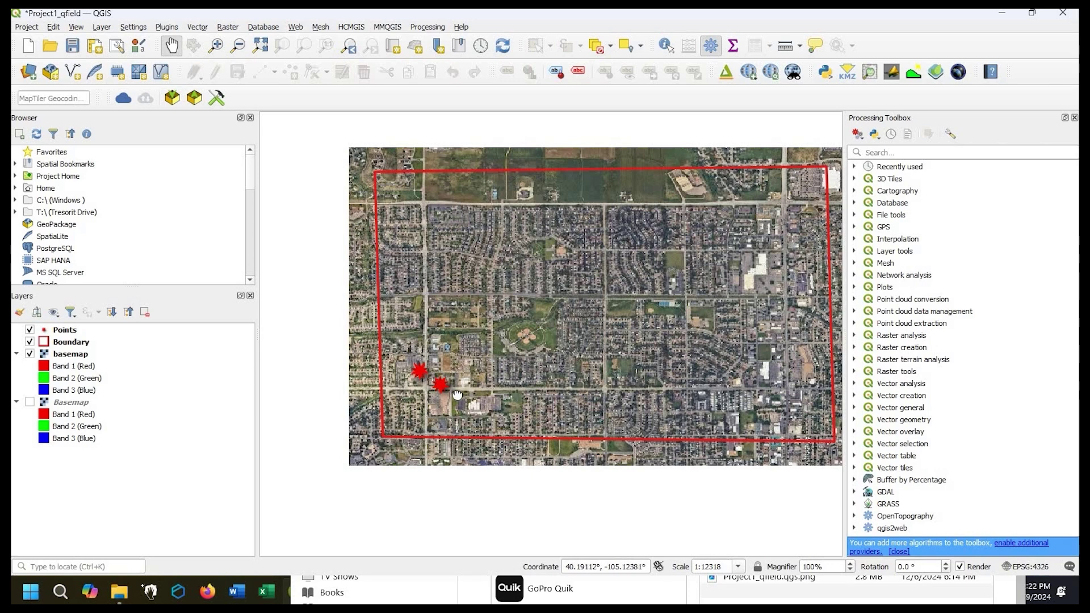
pyautogui.moveTo(457, 392); pyautogui.dragTo(423, 432)
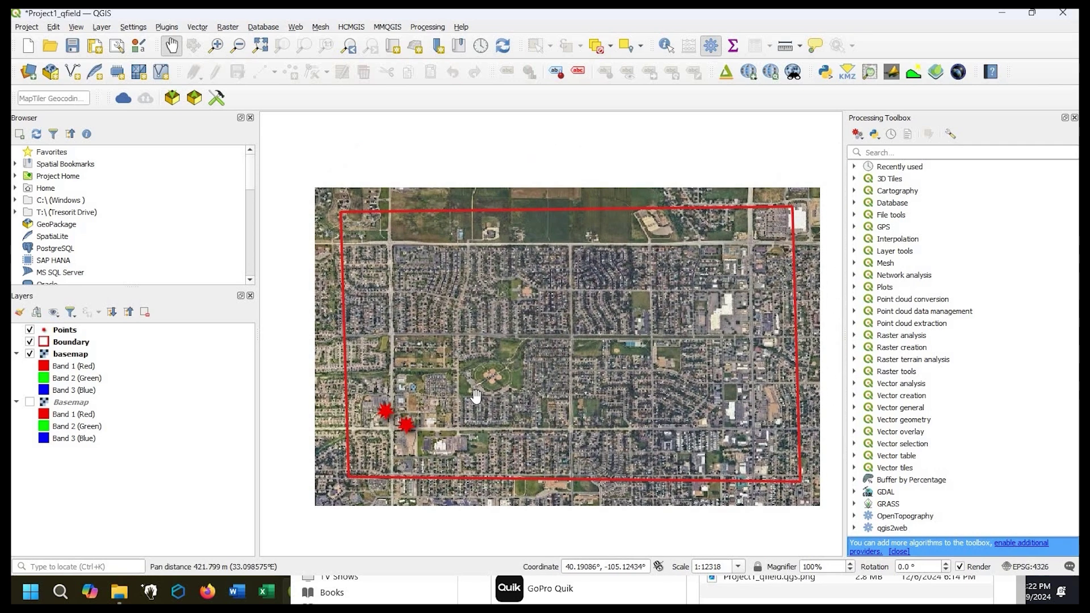